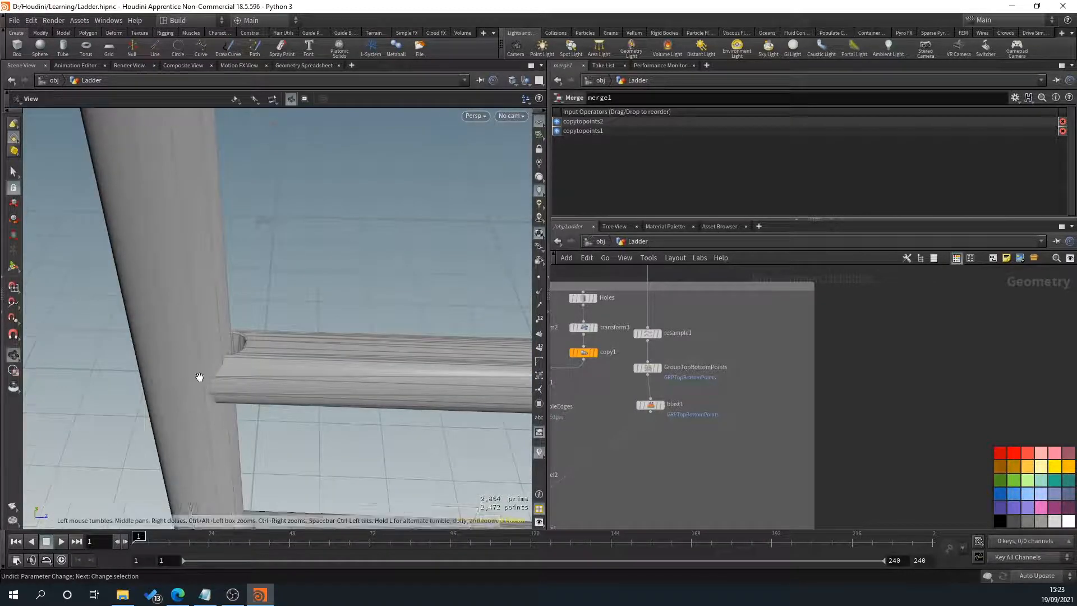
# Widen the Steps network box to make room beside the resample1 branch
pyautogui.scroll(-3, 198, 377)
pyautogui.scroll(-3, 777, 418)
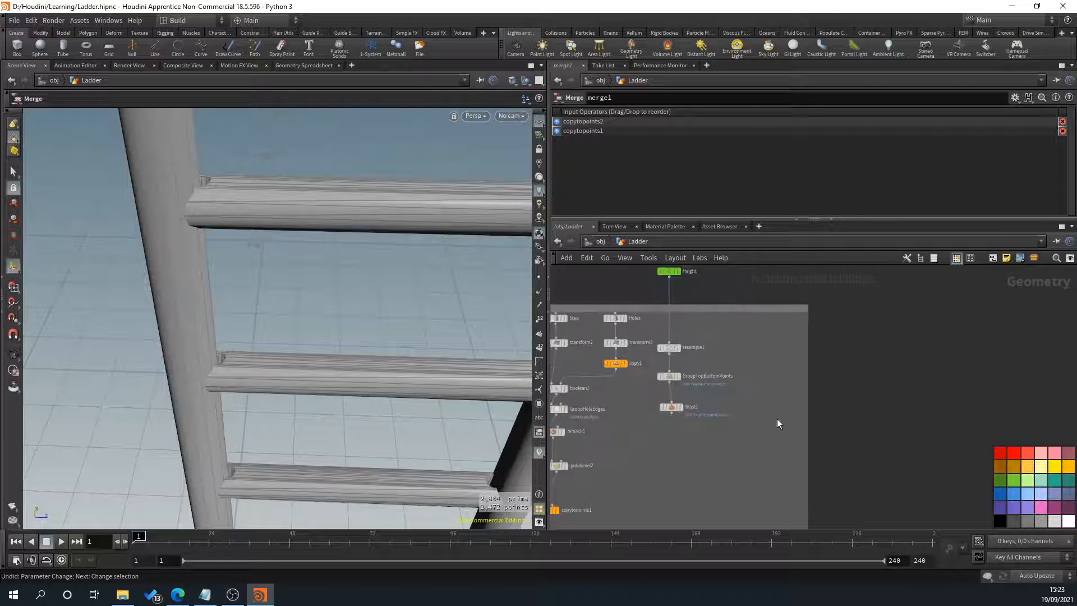
pyautogui.moveTo(777, 433); pyautogui.dragTo(773, 423, button='middle')
pyautogui.scroll(2, 629, 339)
pyautogui.scroll(1, 629, 338)
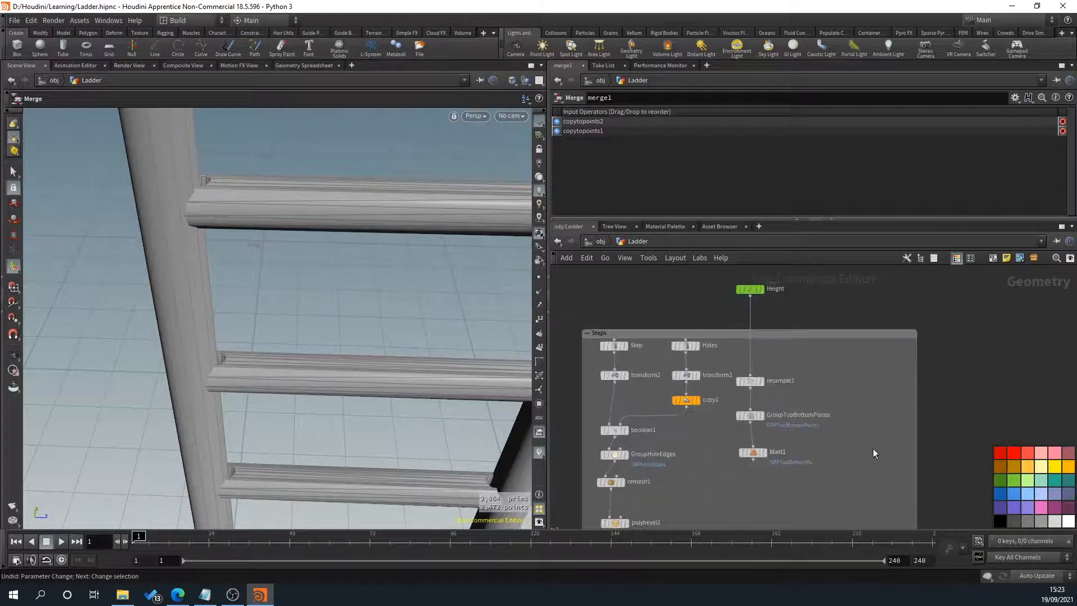
pyautogui.moveTo(873, 449); pyautogui.dragTo(834, 307, button='middle')
pyautogui.moveTo(706, 418); pyautogui.dragTo(821, 361, button='middle')
pyautogui.moveTo(924, 386); pyautogui.dragTo(761, 502, button='middle')
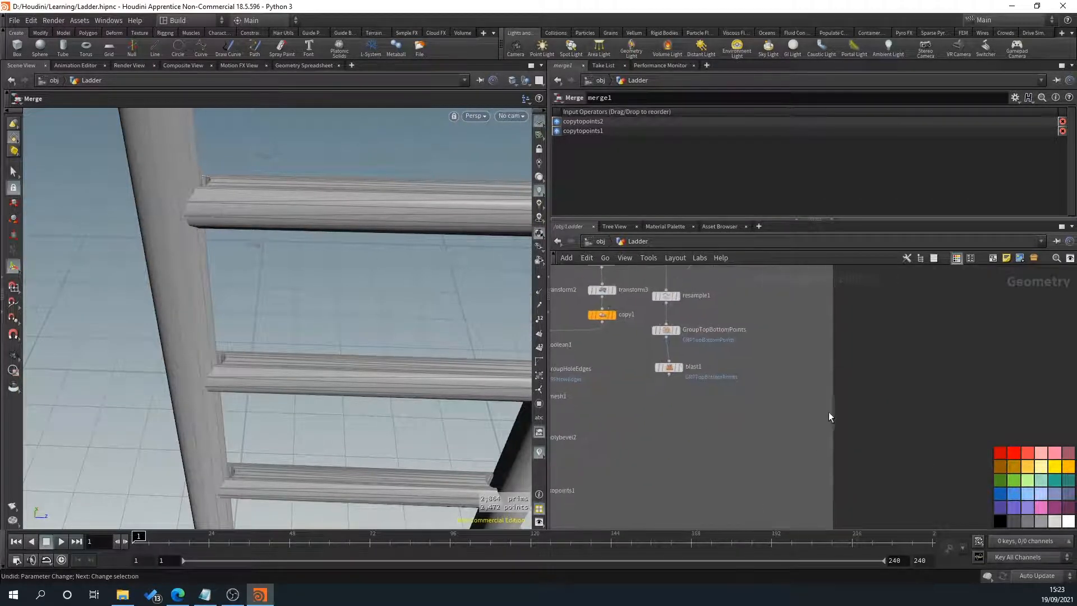
pyautogui.moveTo(835, 407); pyautogui.dragTo(784, 408)
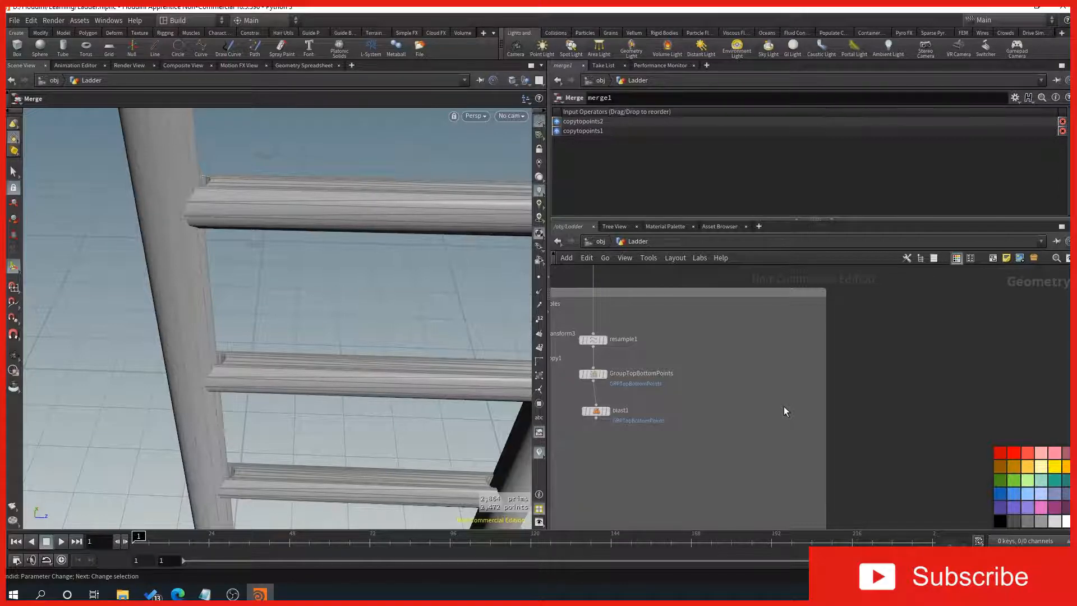
# Add a Sphere node in the Steps network box and set its primitive type to Polygon Mesh
pyautogui.press('Tab')
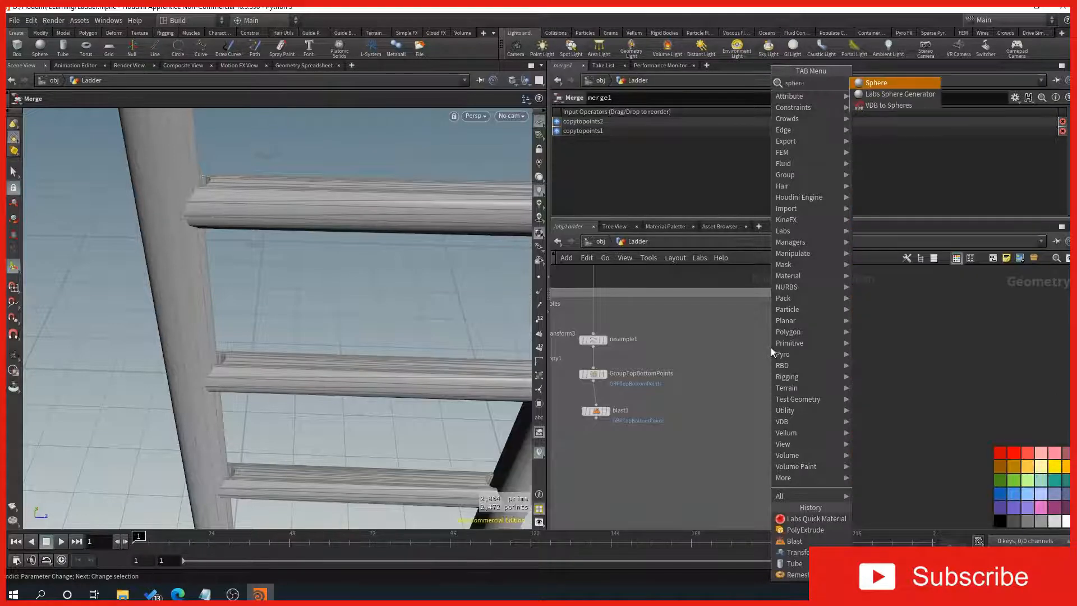
pyautogui.press('Return')
pyautogui.click(771, 348)
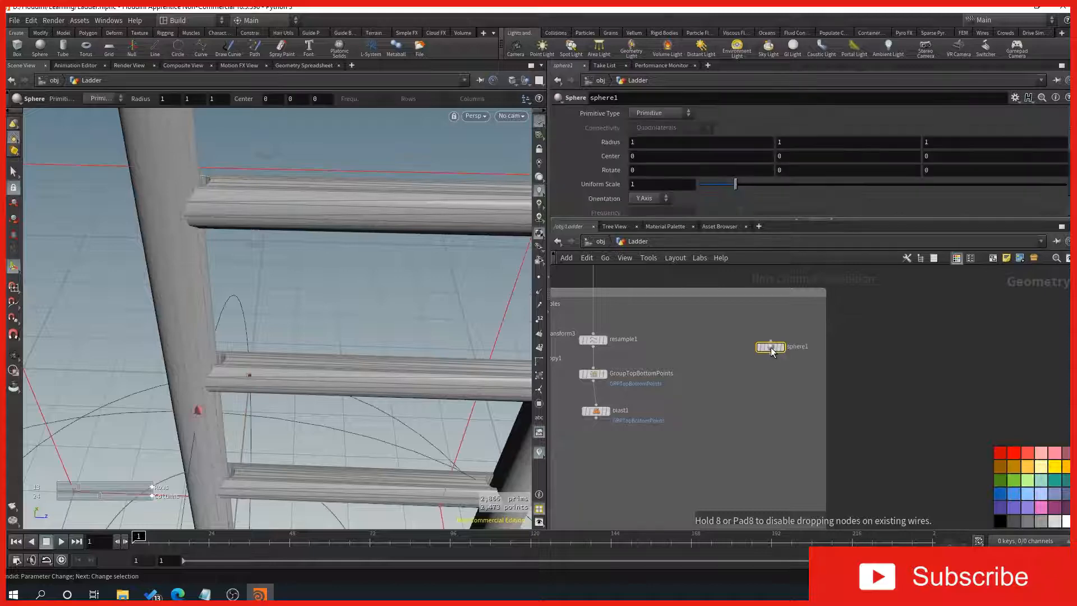
pyautogui.click(656, 114)
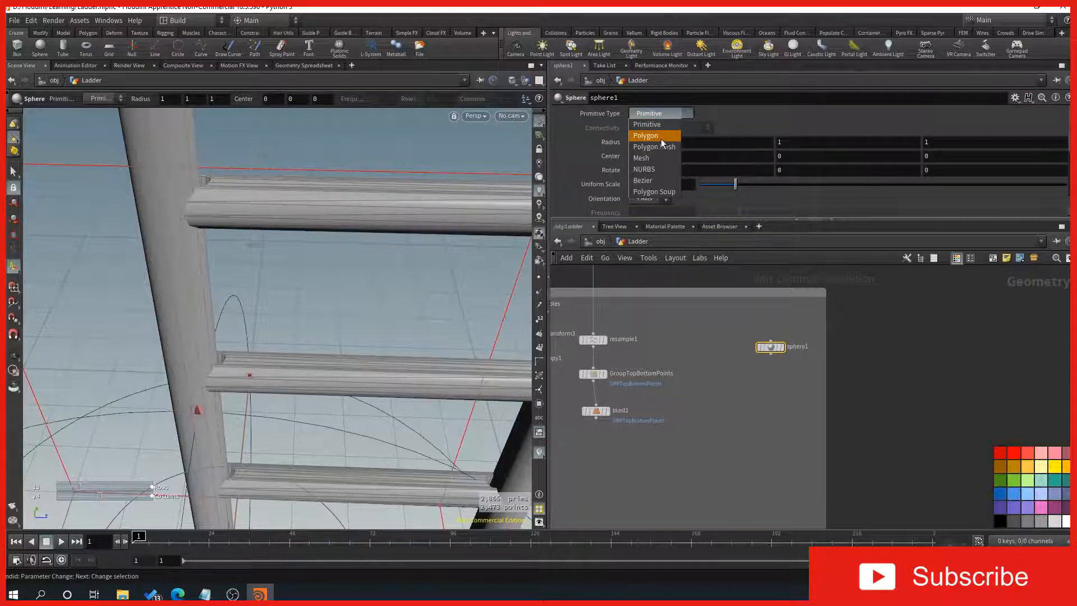
pyautogui.click(661, 139)
pyautogui.press('Escape')
pyautogui.scroll(-3, 325, 378)
pyautogui.moveTo(325, 393); pyautogui.dragTo(359, 359)
pyautogui.press('Return')
pyautogui.click(661, 114)
pyautogui.click(662, 148)
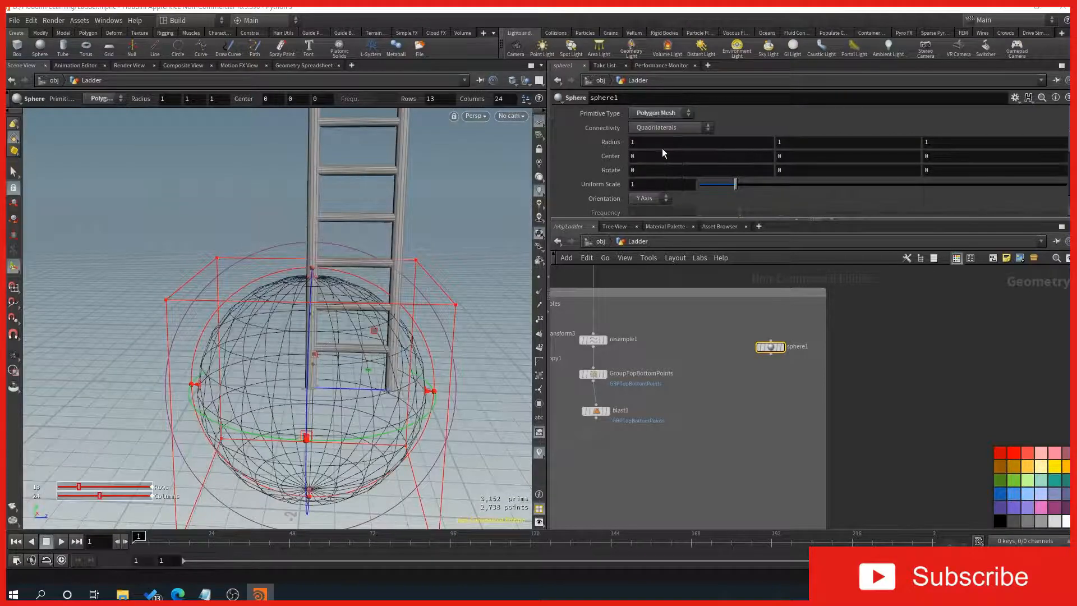
# Add a Transform node fed by the sphere and set its X rotation to 90
pyautogui.press('alt')
pyautogui.moveTo(735, 464); pyautogui.dragTo(744, 396, button='middle')
pyautogui.click(774, 349)
pyautogui.press('Tab')
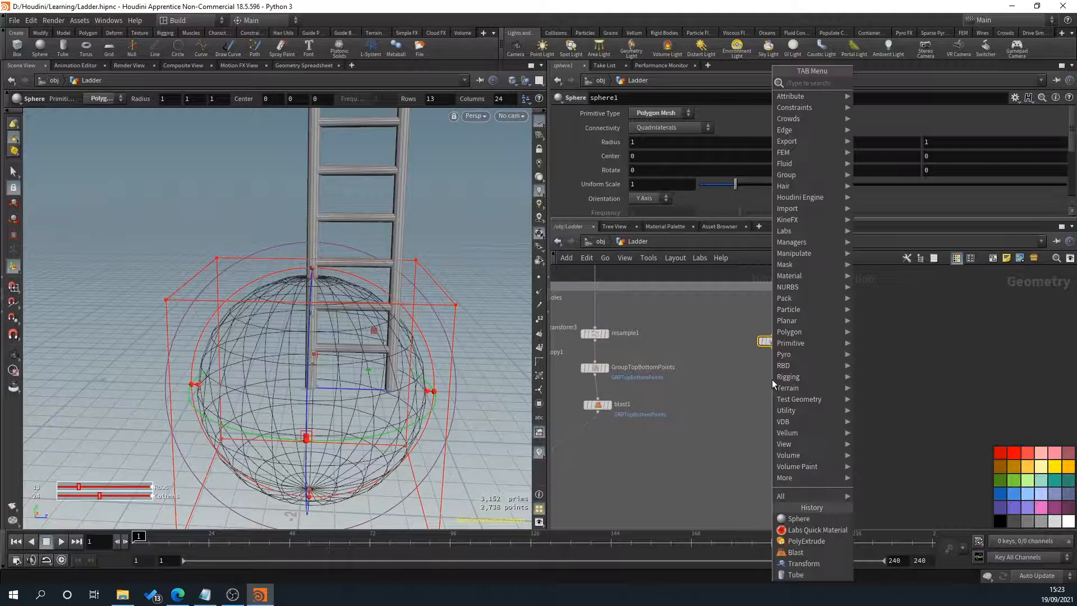
pyautogui.write('trans')
pyautogui.press('Return')
pyautogui.click(772, 379)
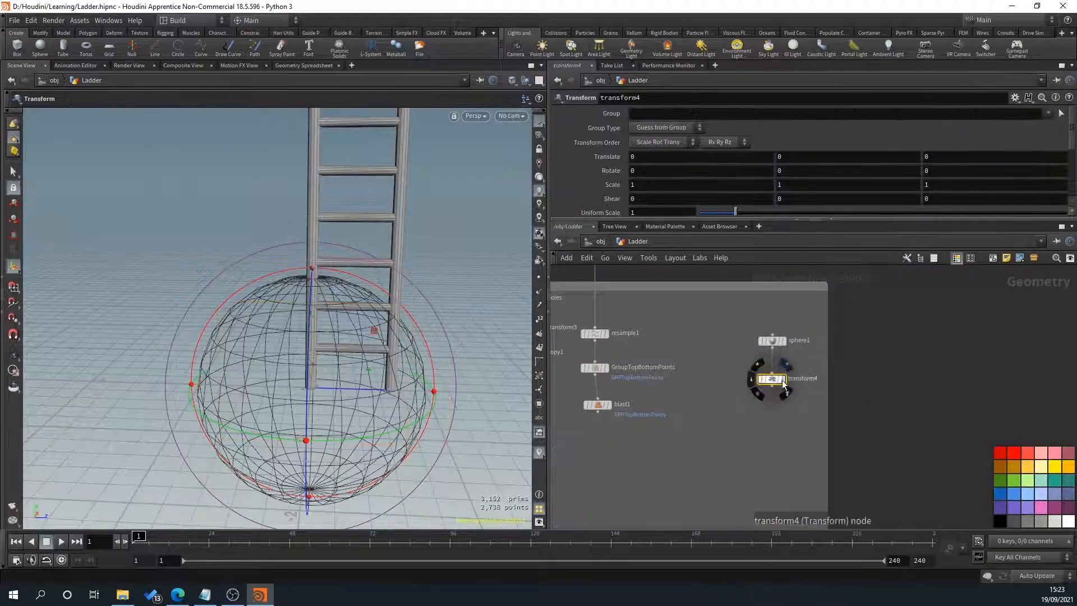
pyautogui.click(772, 372)
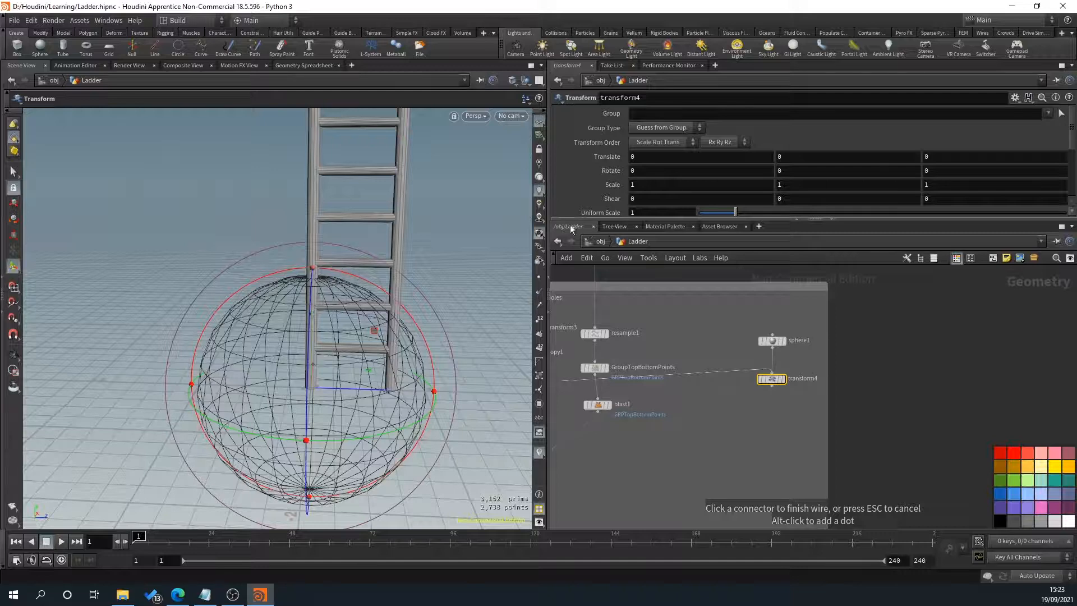
pyautogui.write('90')
pyautogui.press('Return')
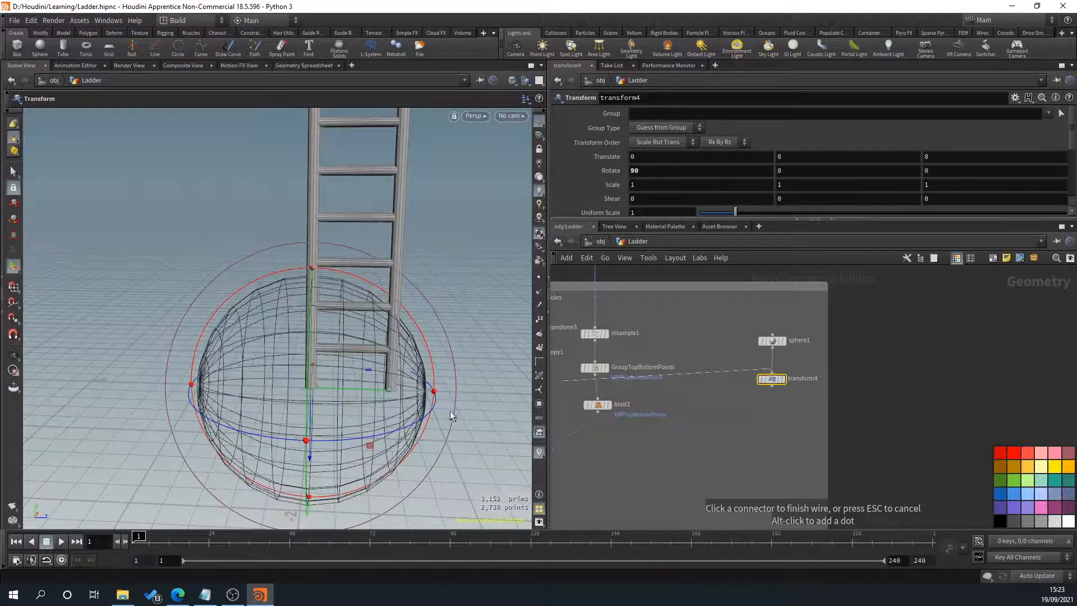
# Set the sphere Transform's scale to .2 on the X, Y and Z axes
pyautogui.press('Escape')
pyautogui.moveTo(487, 450); pyautogui.dragTo(432, 337)
pyautogui.press('Return')
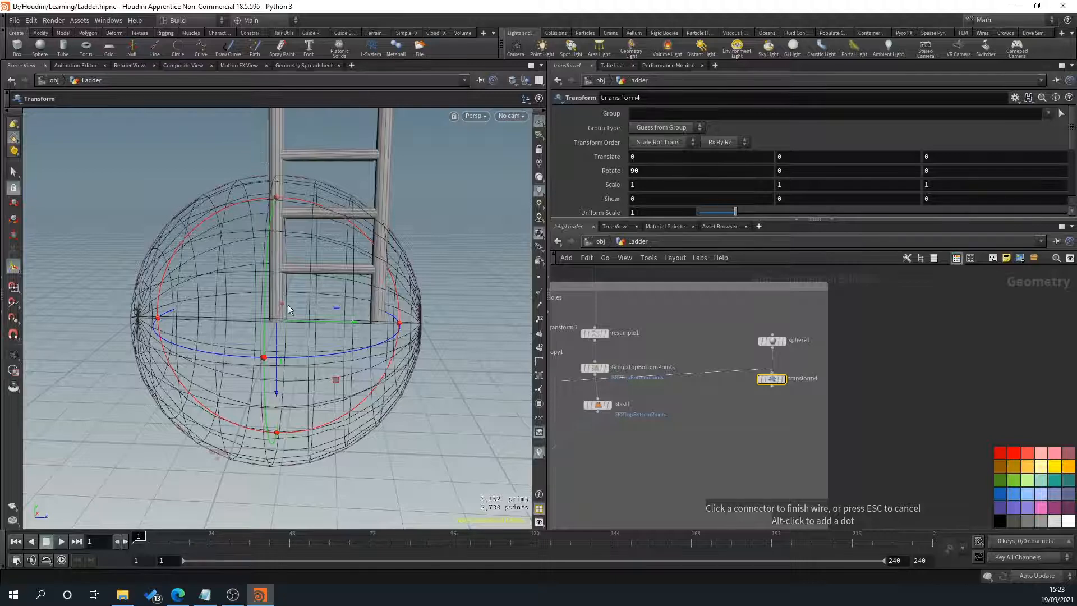
pyautogui.press('Escape')
pyautogui.moveTo(288, 307); pyautogui.dragTo(287, 359)
pyautogui.press('Return')
pyautogui.moveTo(760, 424); pyautogui.dragTo(806, 380, button='middle')
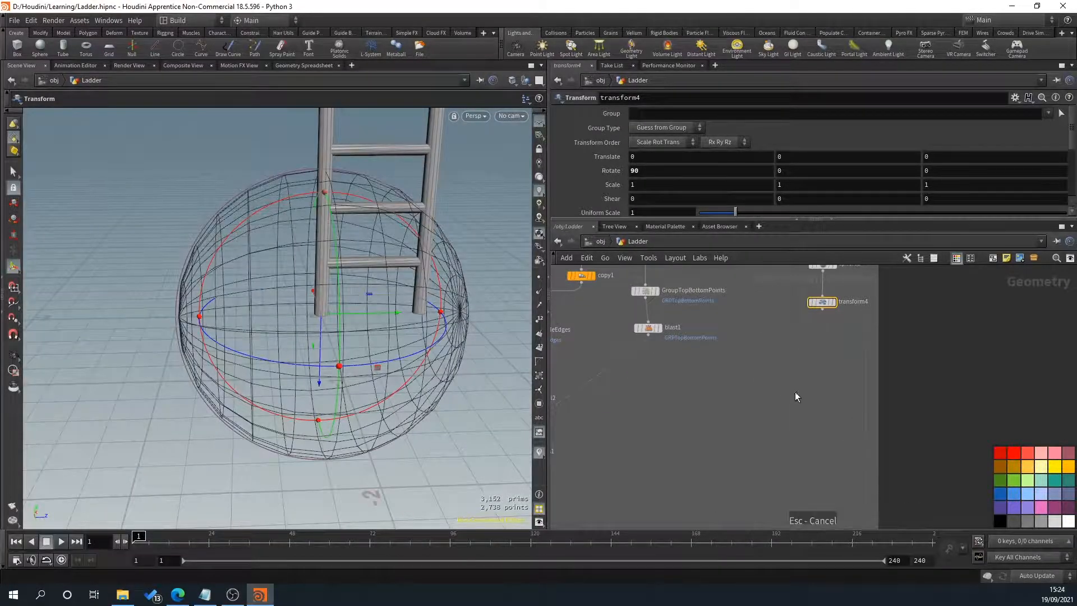
pyautogui.click(656, 184)
pyautogui.write('.2')
pyautogui.press('Return')
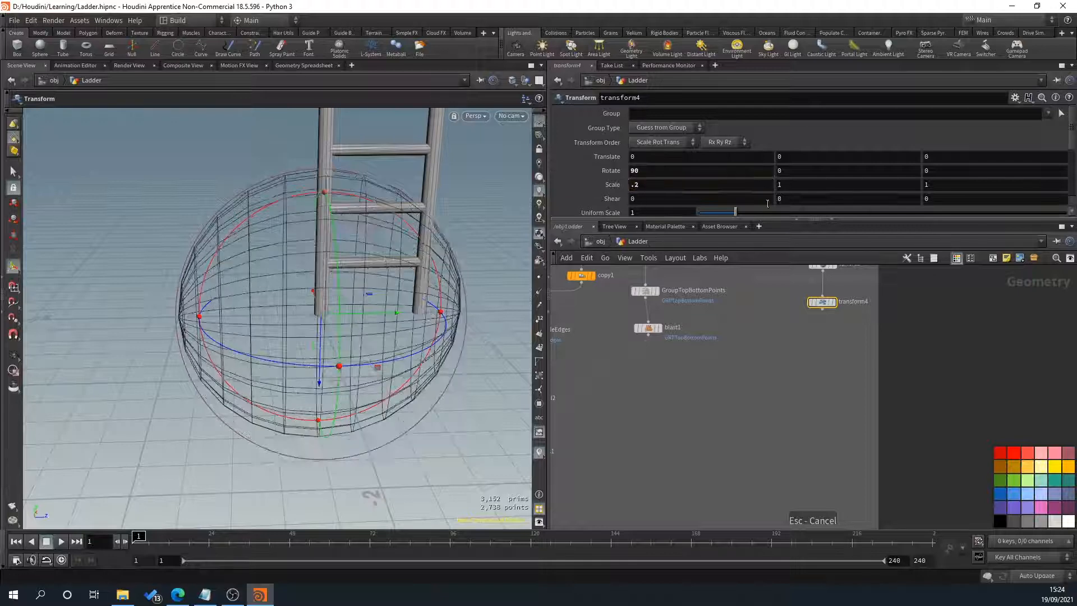
pyautogui.write('2')
pyautogui.press('Return')
pyautogui.click(832, 185)
pyautogui.write('.2')
pyautogui.press('Return')
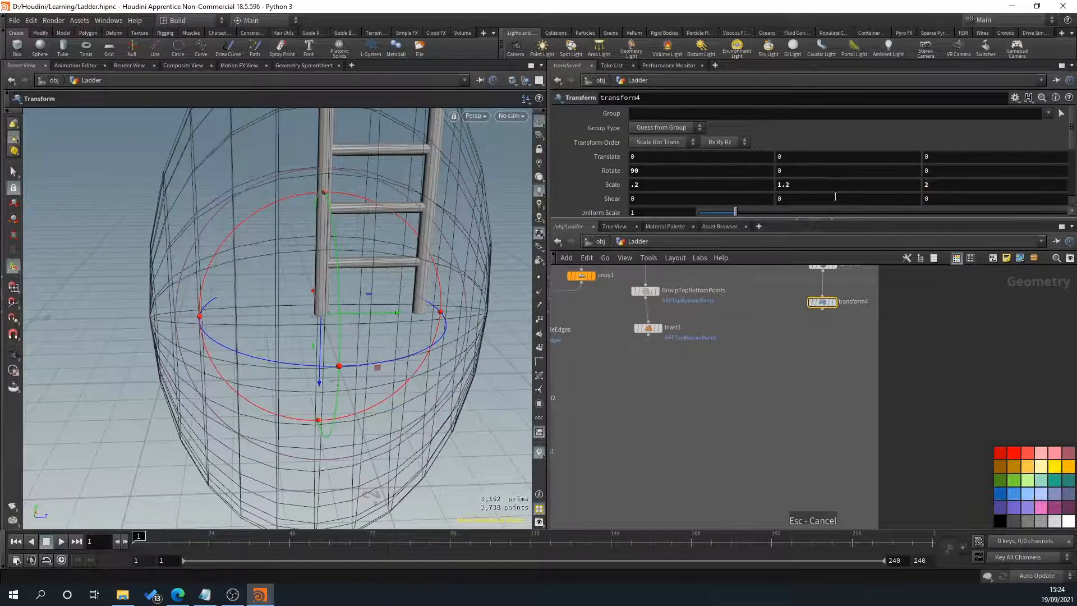
pyautogui.write('.1')
pyautogui.press('Return')
pyautogui.write('1')
pyautogui.press('Return')
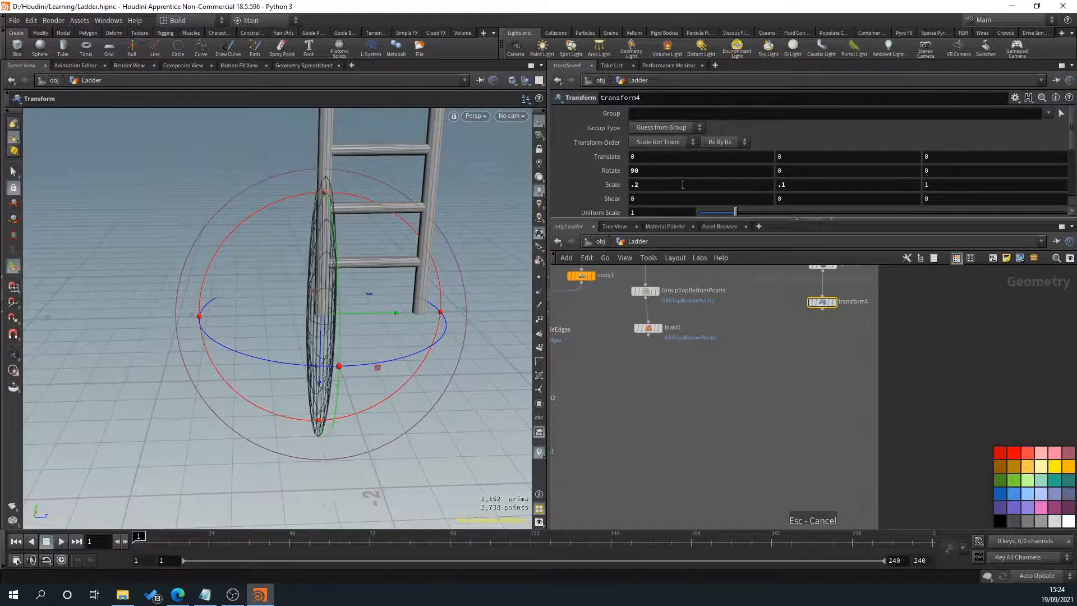
pyautogui.write('.2')
pyautogui.press('Tab')
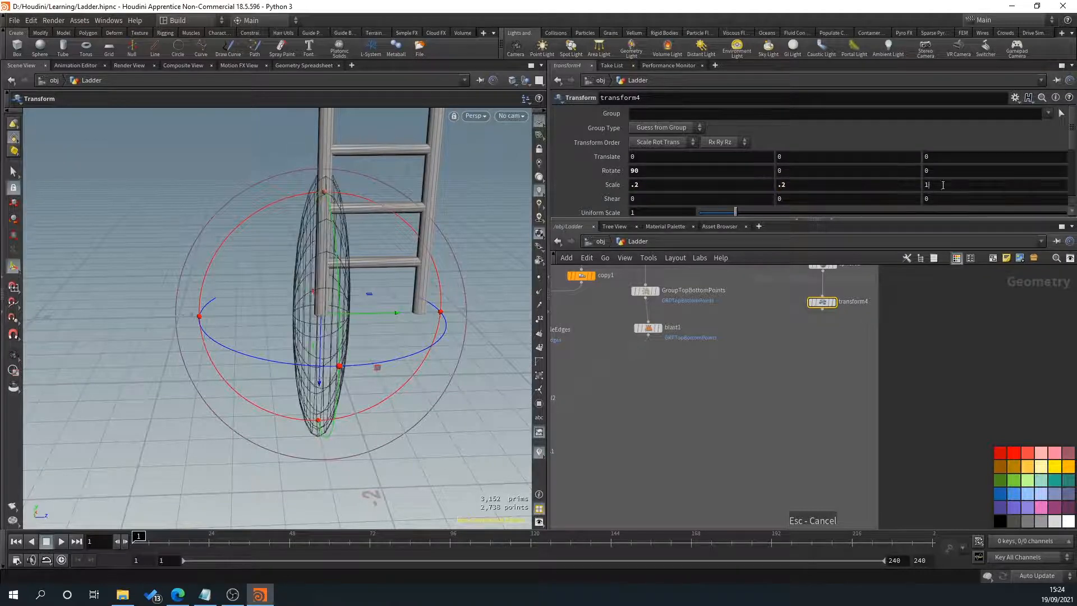
pyautogui.write('.2')
pyautogui.press('Return')
# Add a Merge node combining polybevel2 and transform4, and feed its output into copytopoints1
pyautogui.press('Escape')
pyautogui.scroll(3, 350, 326)
pyautogui.keyDown('alt'); pyautogui.moveTo(327, 312); pyautogui.dragTo(404, 335, button='right'); pyautogui.keyUp('alt')
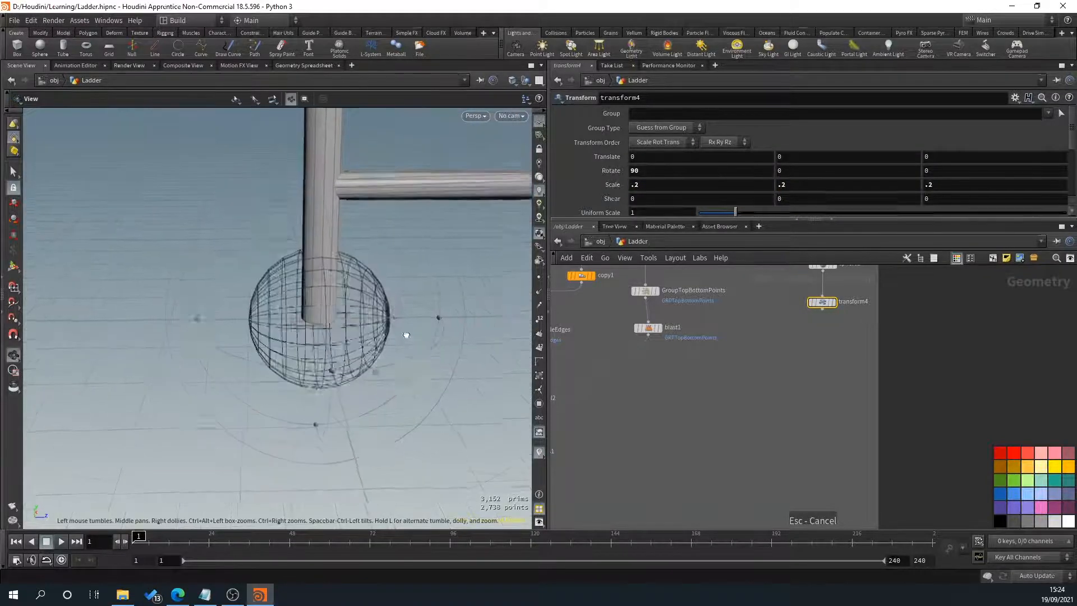
pyautogui.keyDown('alt'); pyautogui.moveTo(404, 335); pyautogui.dragTo(354, 284); pyautogui.keyUp('alt')
pyautogui.keyDown('alt'); pyautogui.moveTo(354, 284); pyautogui.dragTo(351, 321, button='middle'); pyautogui.keyUp('alt')
pyautogui.scroll(-3, 792, 406)
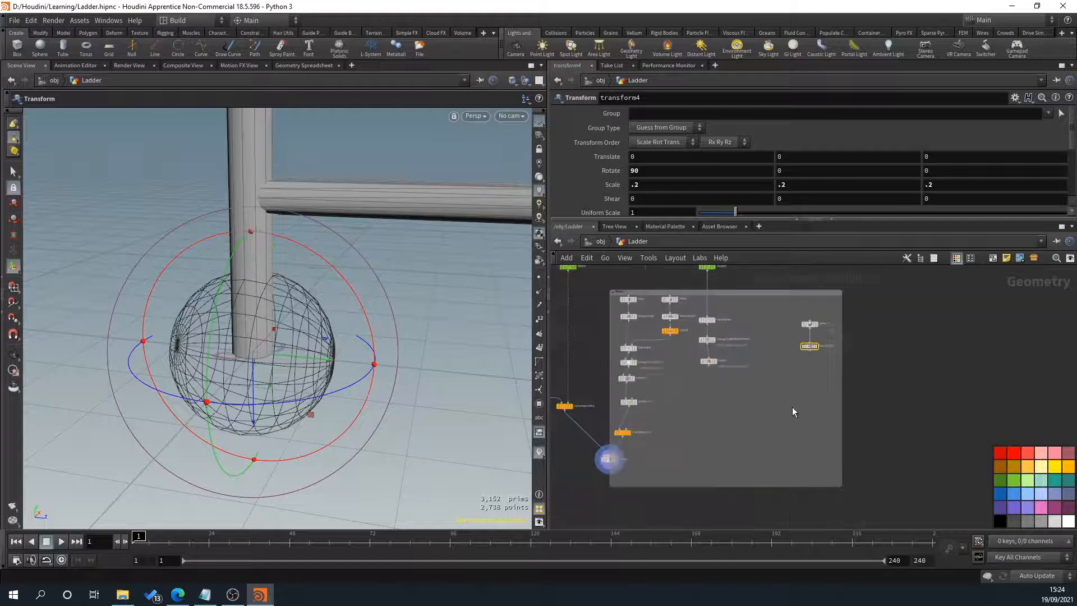
pyautogui.moveTo(735, 419); pyautogui.dragTo(801, 387, button='middle')
pyautogui.scroll(2, 808, 379)
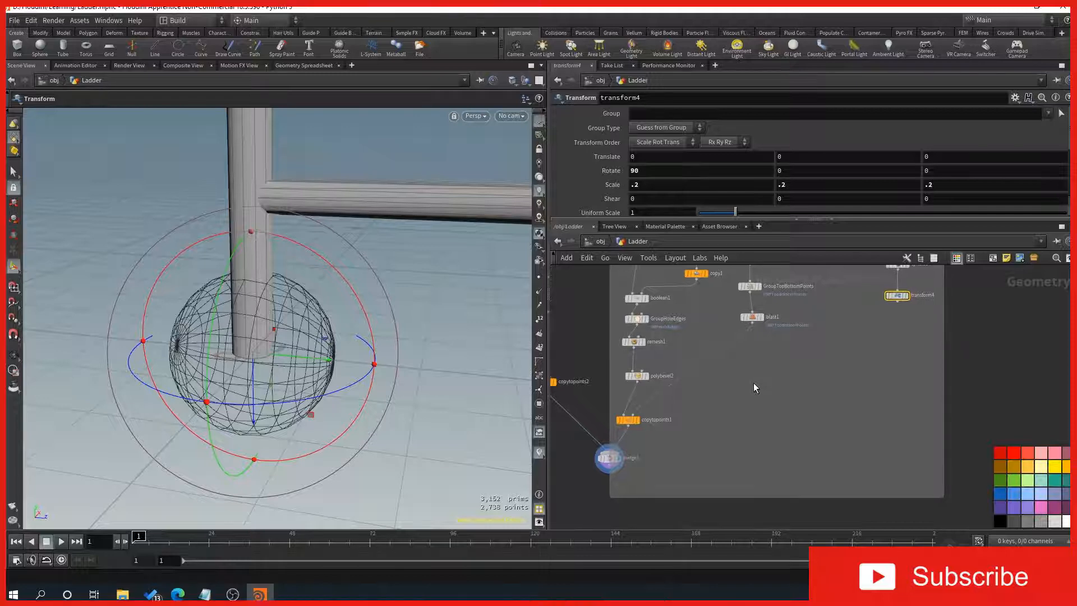
pyautogui.press('Tab')
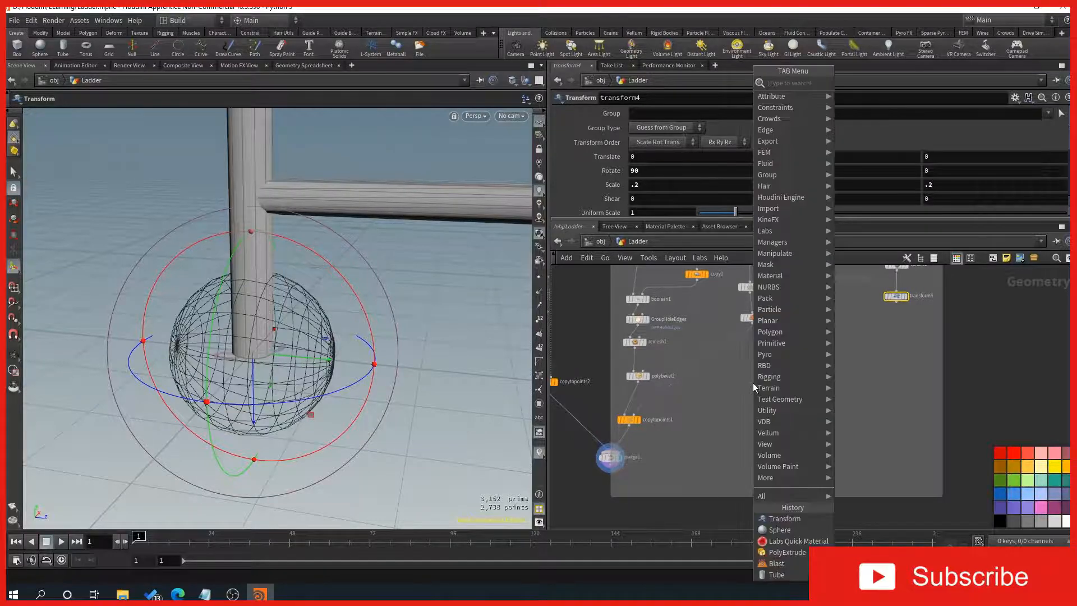
pyautogui.click(753, 382)
pyautogui.click(753, 383)
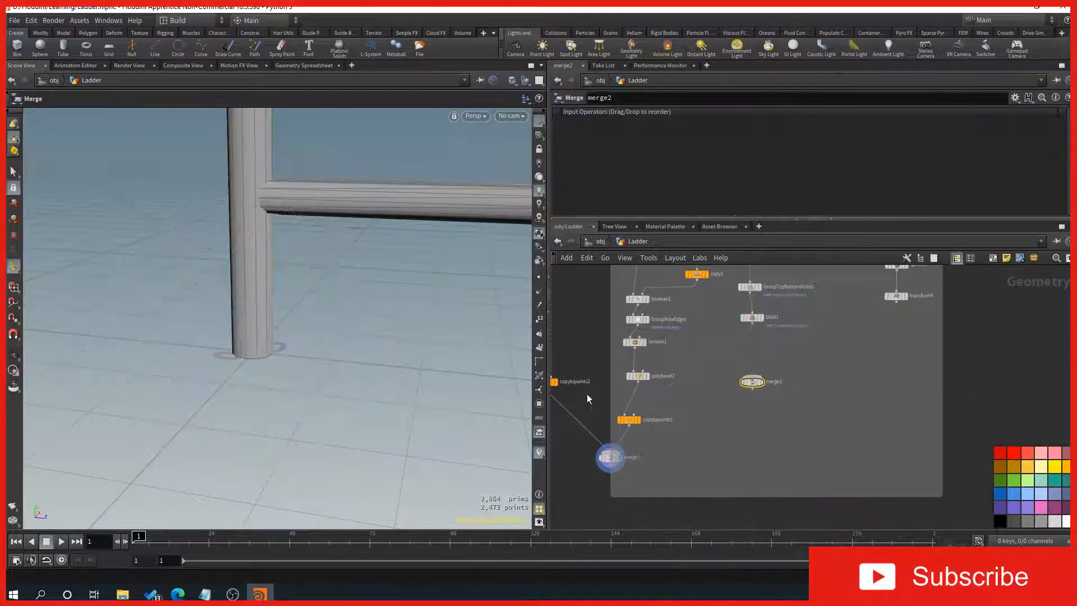
pyautogui.moveTo(639, 383); pyautogui.dragTo(753, 371)
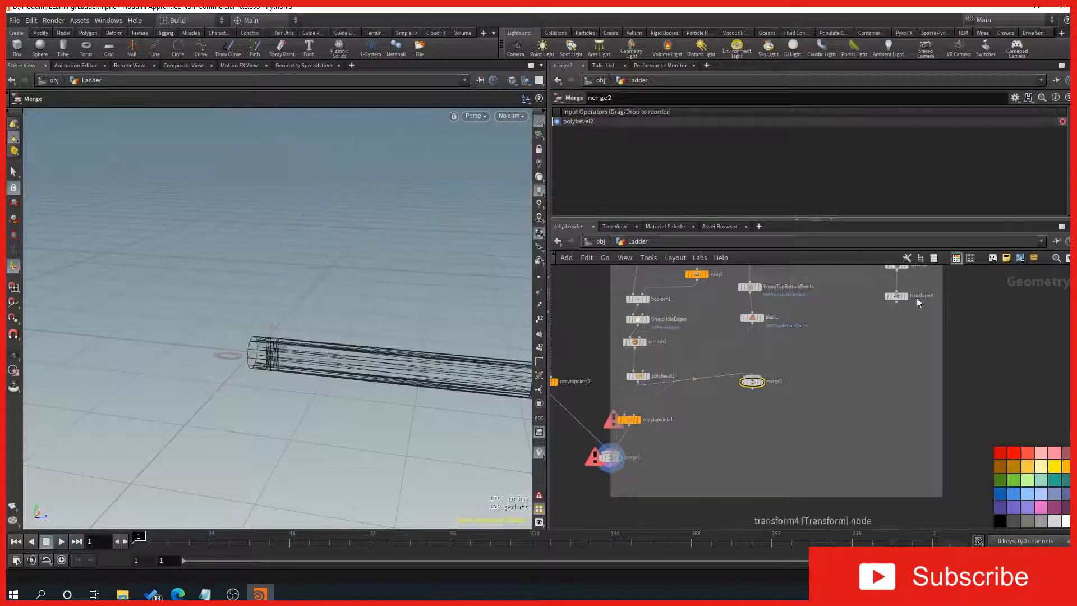
pyautogui.moveTo(897, 303); pyautogui.dragTo(625, 415)
# Move the merge1 node outside the Steps network box and select it
pyautogui.moveTo(352, 460); pyautogui.dragTo(331, 472, button='middle')
pyautogui.scroll(-2, 366, 230)
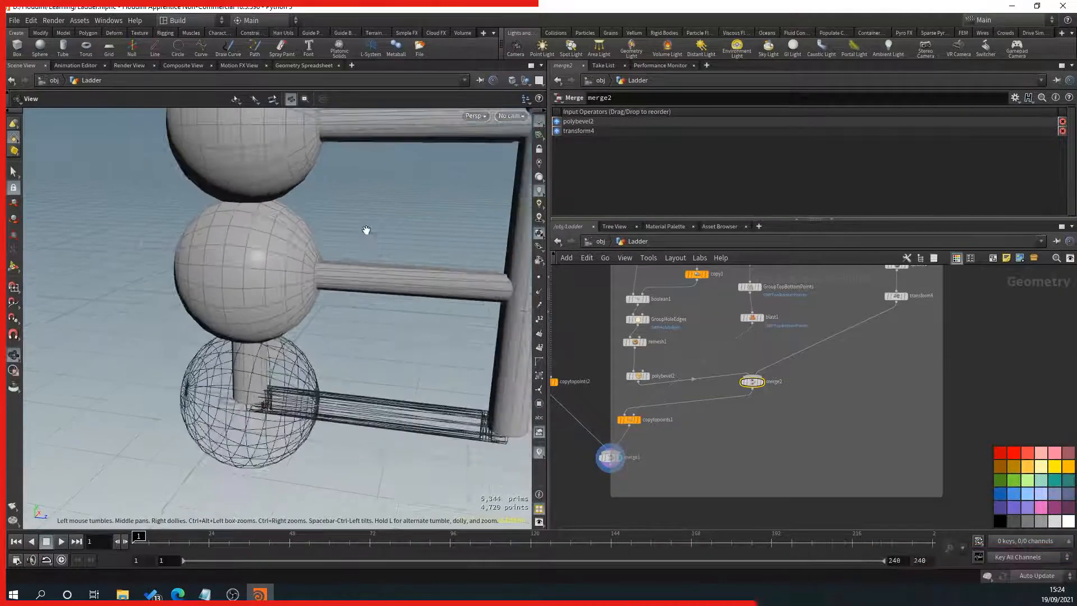
pyautogui.moveTo(365, 230); pyautogui.dragTo(406, 452, button='middle')
pyautogui.scroll(3, 636, 487)
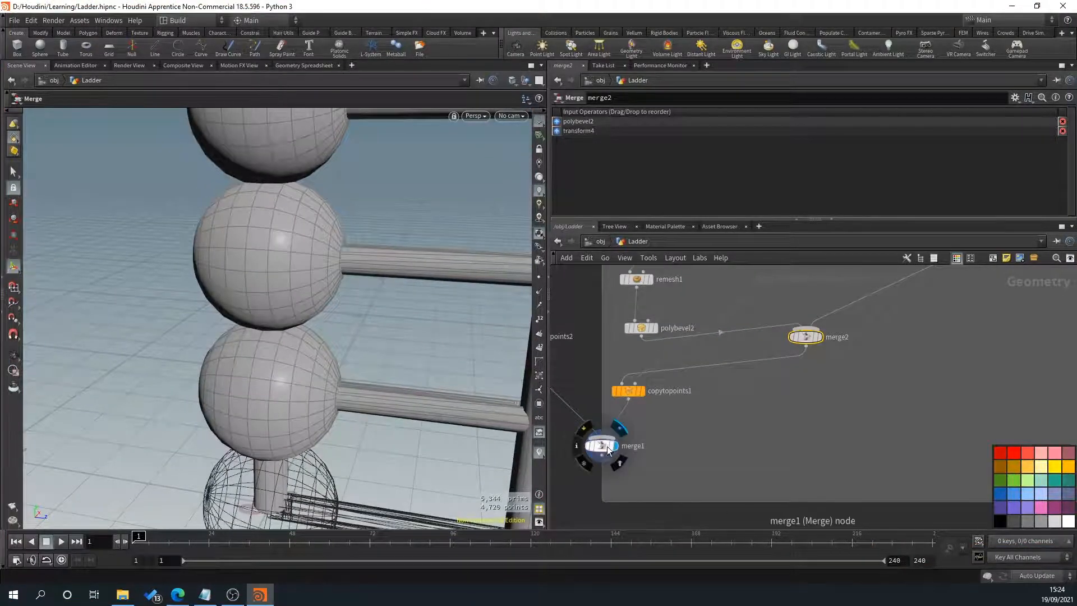
pyautogui.moveTo(603, 454); pyautogui.dragTo(579, 468)
pyautogui.click(578, 466)
# Set the scale of transform4 to .1 on all three axes to shrink the spheres
pyautogui.moveTo(335, 416); pyautogui.dragTo(339, 477, button='middle')
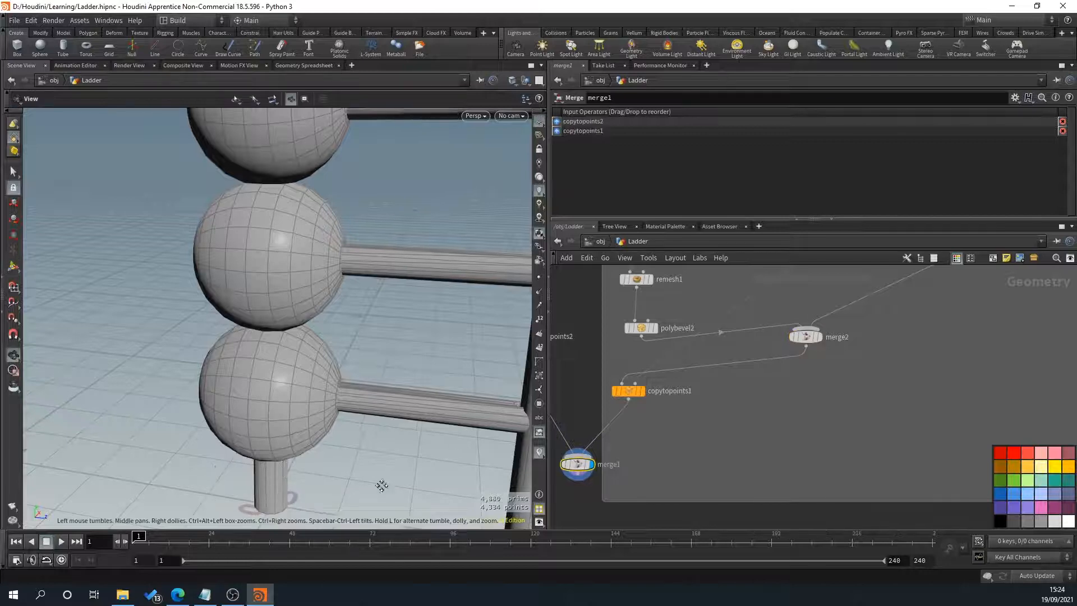
pyautogui.moveTo(917, 351); pyautogui.dragTo(667, 497, button='middle')
pyautogui.scroll(3, 774, 348)
pyautogui.click(749, 385)
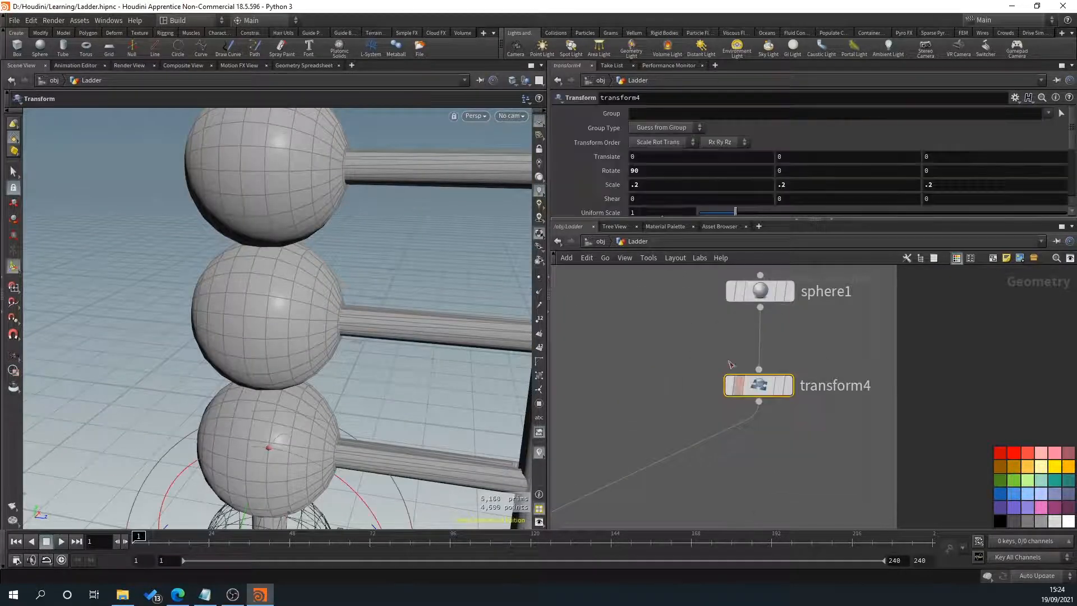
pyautogui.click(672, 183)
pyautogui.write('.1')
pyautogui.press('Return')
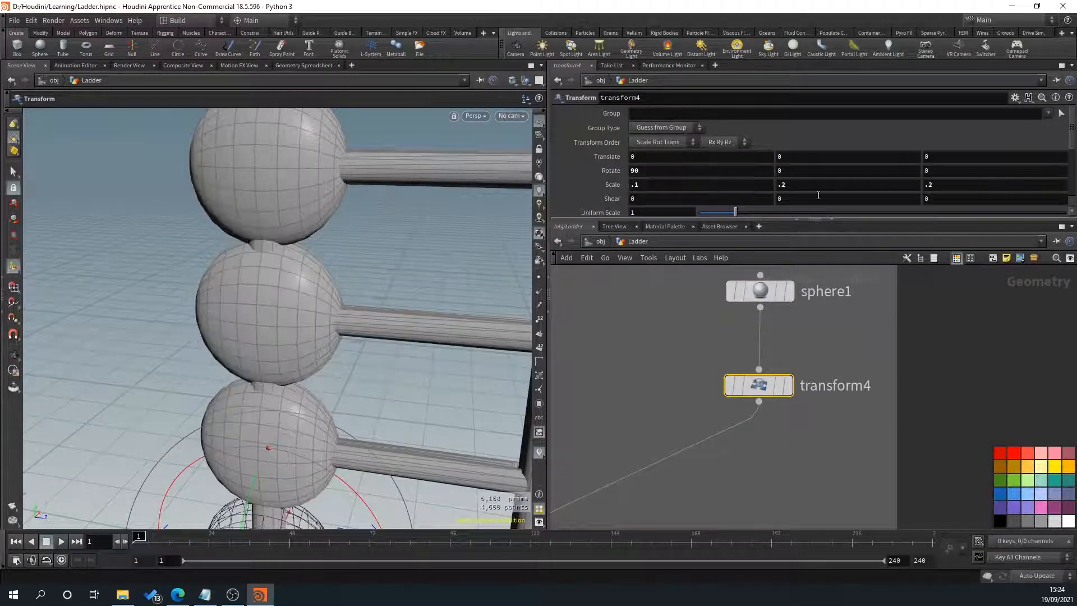
pyautogui.press('BackSpace')
pyautogui.write('1')
pyautogui.press('Return')
pyautogui.click(965, 181)
pyautogui.write('.1')
pyautogui.press('Return')
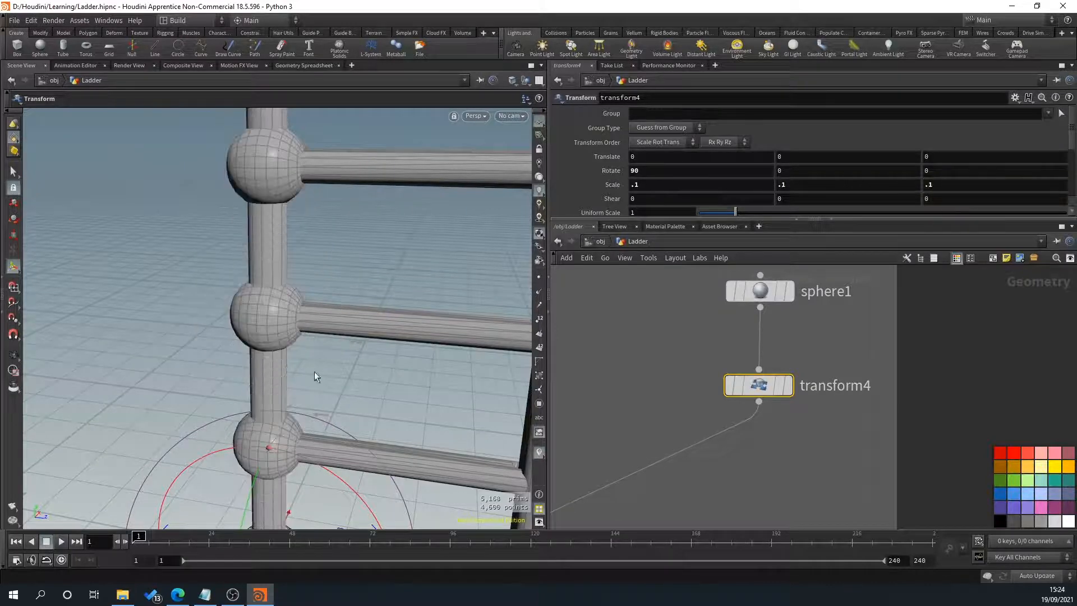
# Reduce the scale of transform4 to .05 on all three axes
pyautogui.scroll(3, 342, 298)
pyautogui.keyDown('alt'); pyautogui.moveTo(353, 308); pyautogui.dragTo(339, 320); pyautogui.keyUp('alt')
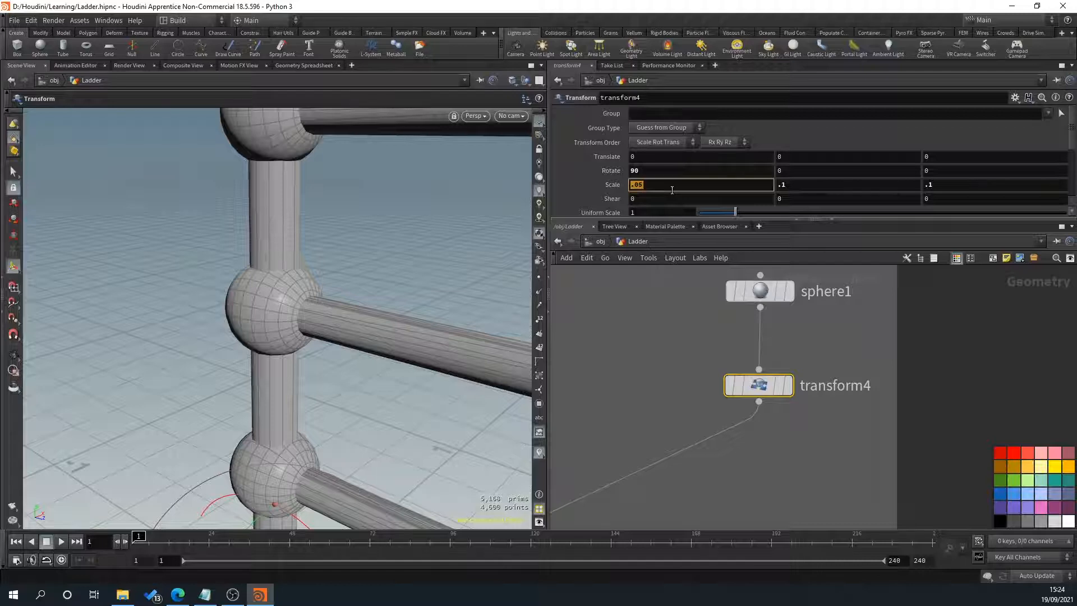
pyautogui.press('Tab')
pyautogui.press('Tab')
pyautogui.write('.05')
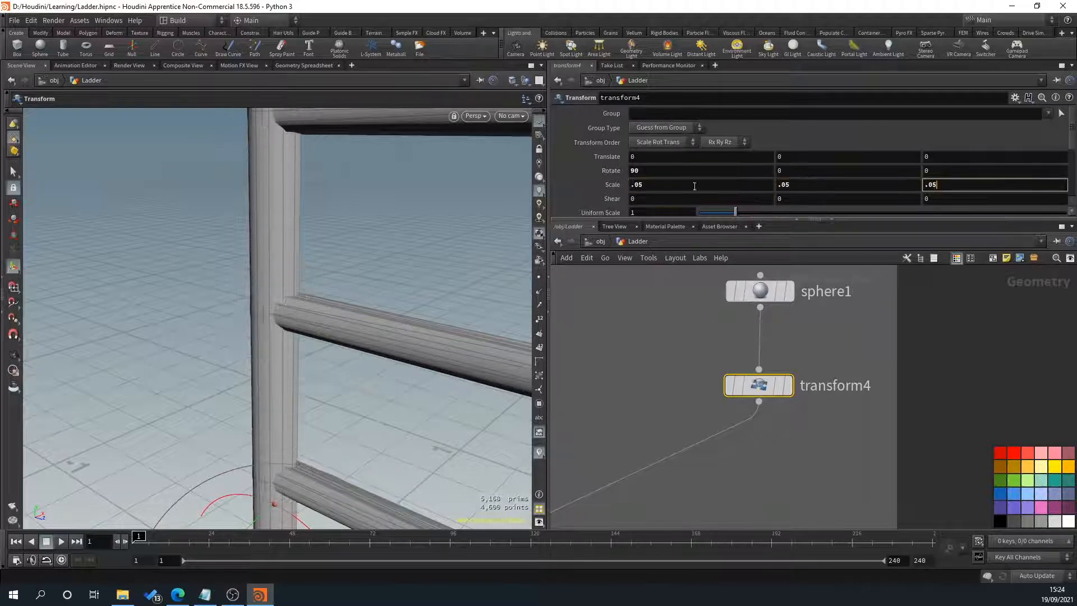
# Shift the spheres along Z by setting the Z translation of transform4 to 0.02
pyautogui.keyDown('alt'); pyautogui.moveTo(344, 342); pyautogui.dragTo(246, 323); pyautogui.keyUp('alt')
pyautogui.moveTo(281, 356); pyautogui.dragTo(282, 332)
pyautogui.moveTo(791, 325); pyautogui.dragTo(820, 331, button='middle')
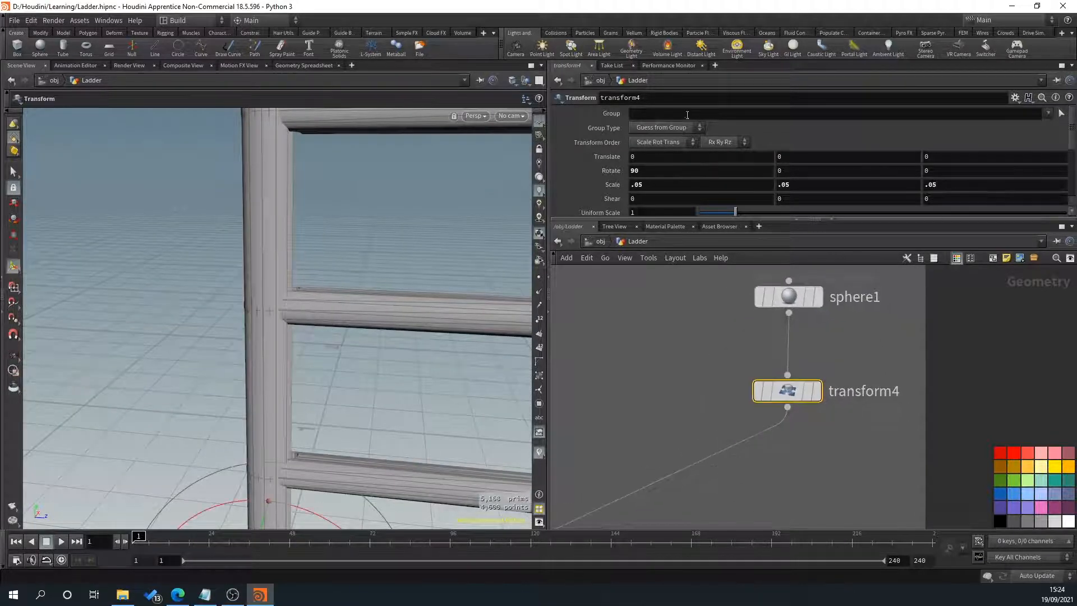
pyautogui.moveTo(672, 161)
pyautogui.mouseDown(button='middle')
pyautogui.moveTo(685, 180)
pyautogui.moveTo(683, 157)
pyautogui.mouseUp(button='middle')
pyautogui.moveTo(825, 158); pyautogui.dragTo(834, 173, button='middle')
pyautogui.moveTo(938, 155); pyautogui.dragTo(977, 180, button='middle')
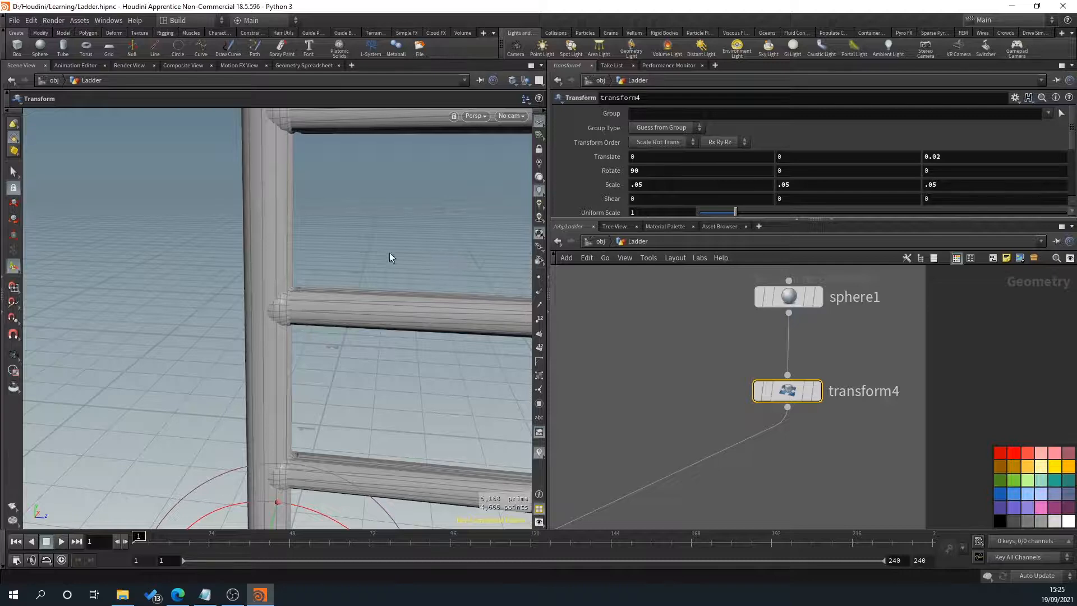
pyautogui.press('Escape')
pyautogui.moveTo(391, 258); pyautogui.dragTo(265, 404)
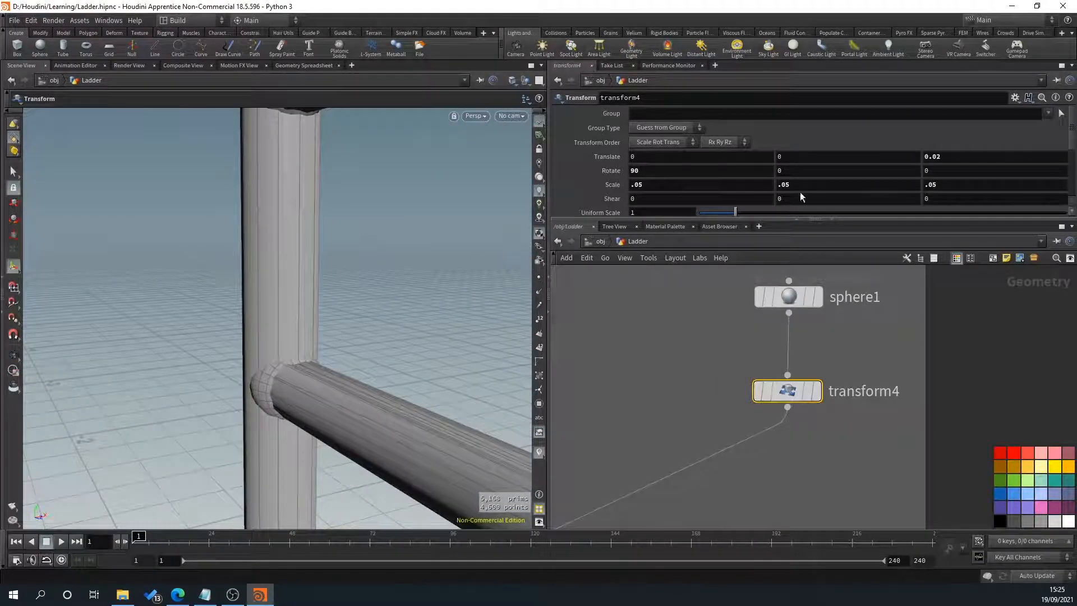
pyautogui.moveTo(800, 186); pyautogui.dragTo(821, 184, button='middle')
pyautogui.hotkey('ctrl', 'z')
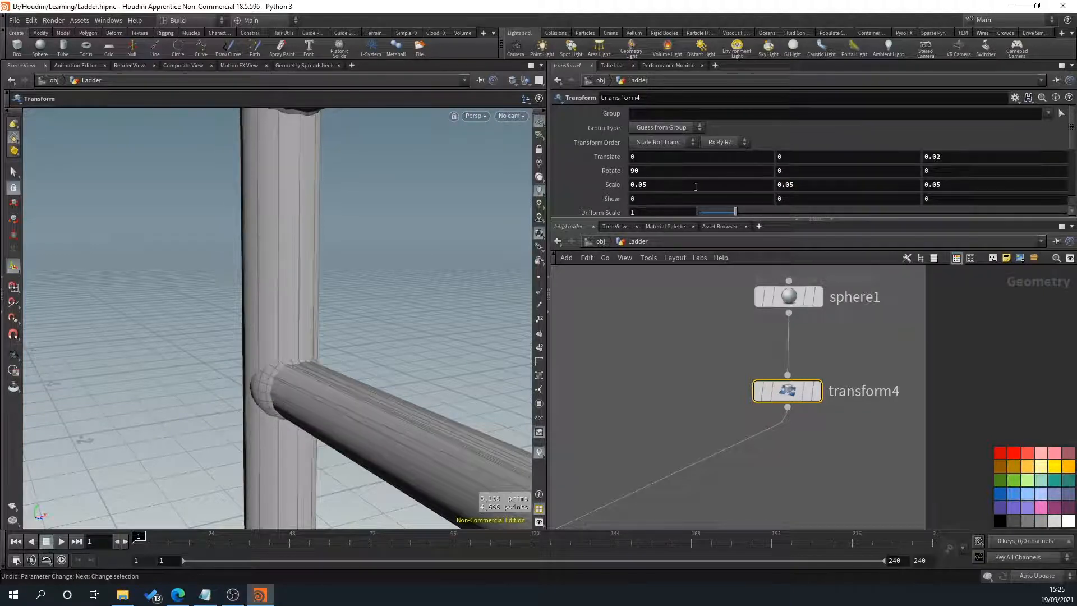
pyautogui.moveTo(656, 180); pyautogui.dragTo(673, 202, button='middle')
pyautogui.hotkey('ctrl', 'z')
# Set the Z scale of transform4 to 0.07 and its Z translation to 0.01
pyautogui.moveTo(971, 194); pyautogui.dragTo(993, 195, button='middle')
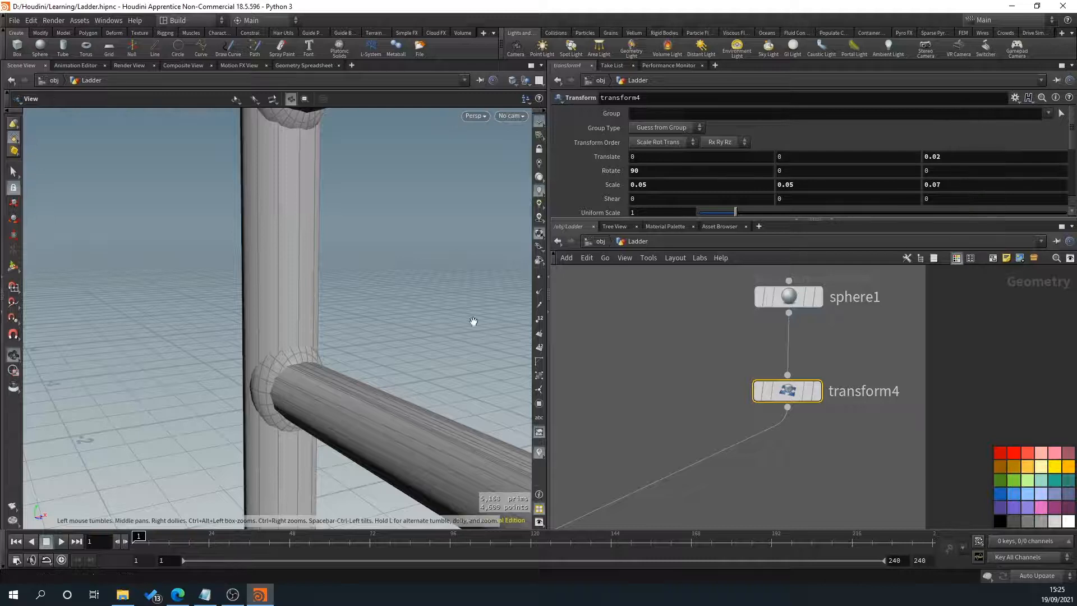
pyautogui.keyDown('alt'); pyautogui.moveTo(427, 295); pyautogui.dragTo(332, 349); pyautogui.keyUp('alt')
pyautogui.moveTo(834, 303); pyautogui.dragTo(867, 317, button='middle')
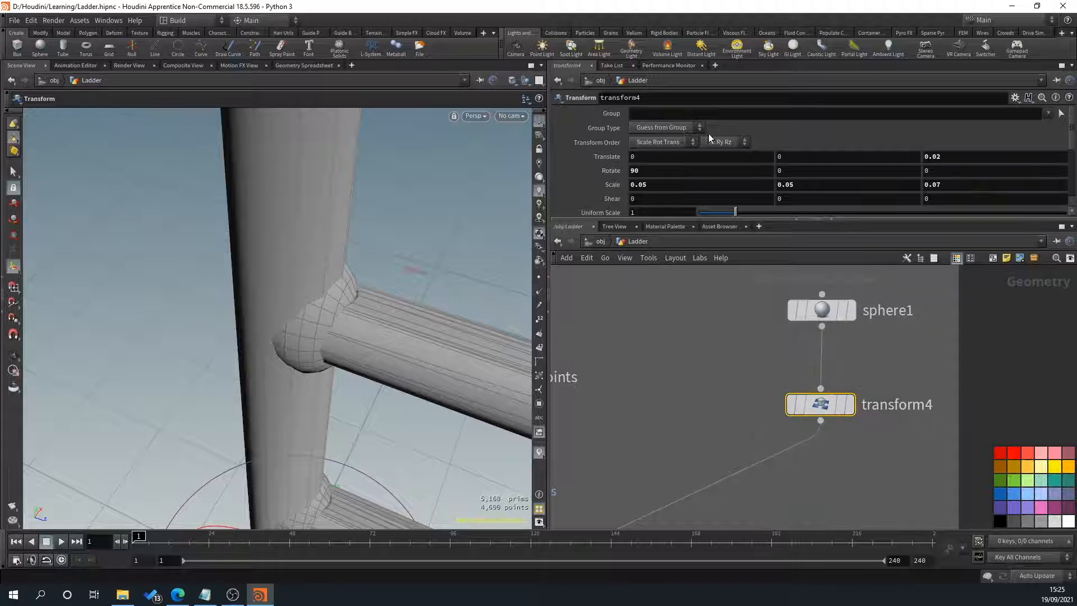
pyautogui.moveTo(986, 156); pyautogui.dragTo(975, 179, button='middle')
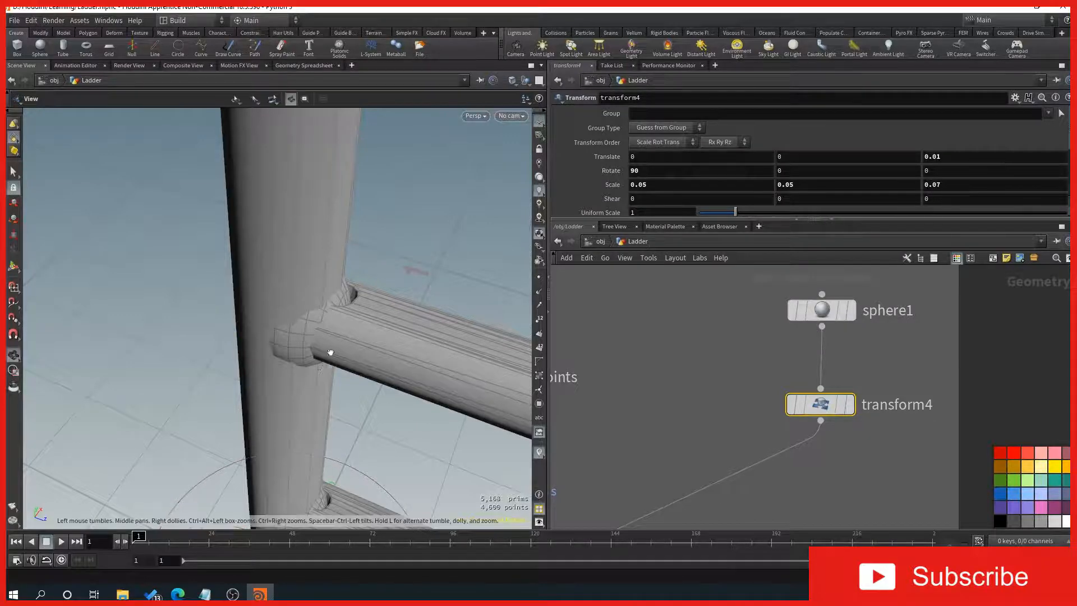
pyautogui.keyDown('alt'); pyautogui.moveTo(330, 351); pyautogui.dragTo(423, 320); pyautogui.keyUp('alt')
pyautogui.keyDown('alt'); pyautogui.moveTo(303, 284); pyautogui.dragTo(308, 319, button='middle'); pyautogui.keyUp('alt')
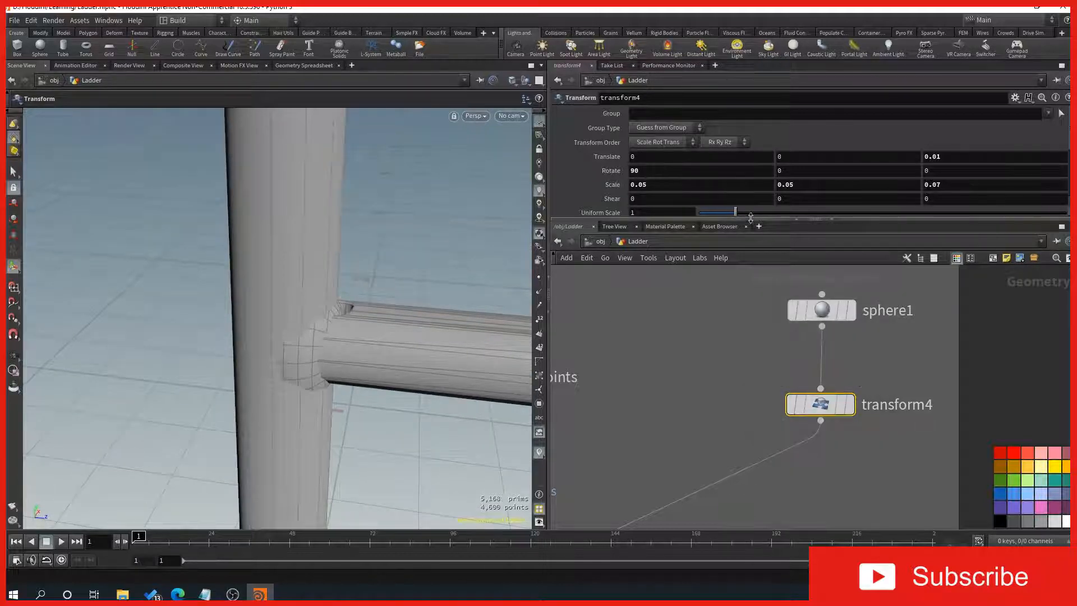
pyautogui.moveTo(710, 184); pyautogui.dragTo(729, 208, button='middle')
pyautogui.hotkey('ctrl', 'z')
pyautogui.moveTo(978, 185); pyautogui.dragTo(939, 186, button='middle')
pyautogui.hotkey('ctrl', 'z')
# Flatten the spheres by setting transform4's Y scale to 0.02 and move them to a Z translation of 0.04
pyautogui.moveTo(845, 188); pyautogui.dragTo(821, 218, button='middle')
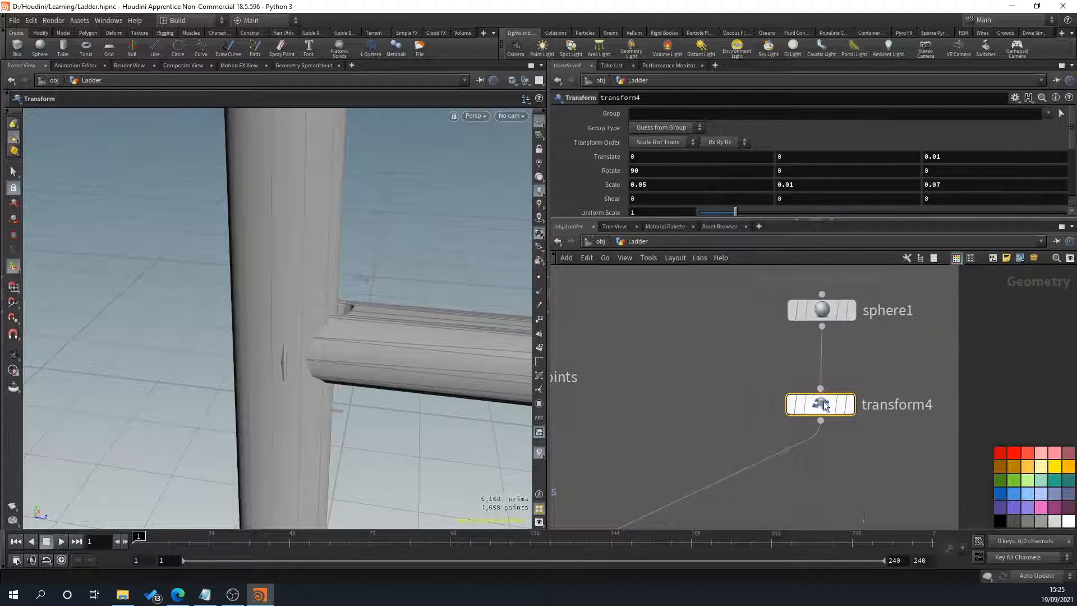
pyautogui.moveTo(934, 155); pyautogui.dragTo(981, 178, button='middle')
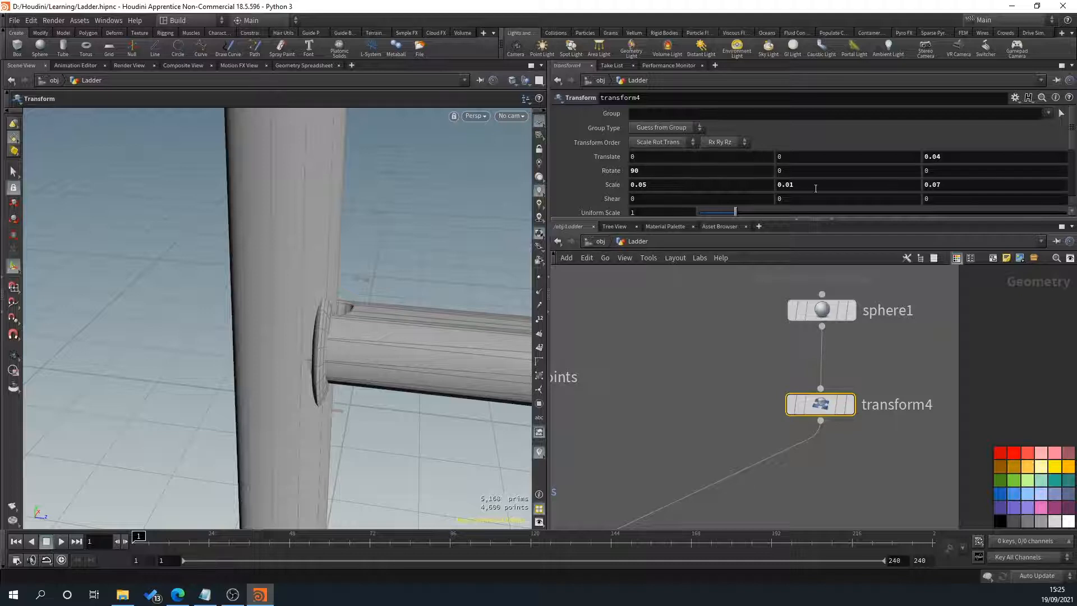
pyautogui.press('BackSpace')
pyautogui.write('2')
pyautogui.press('Return')
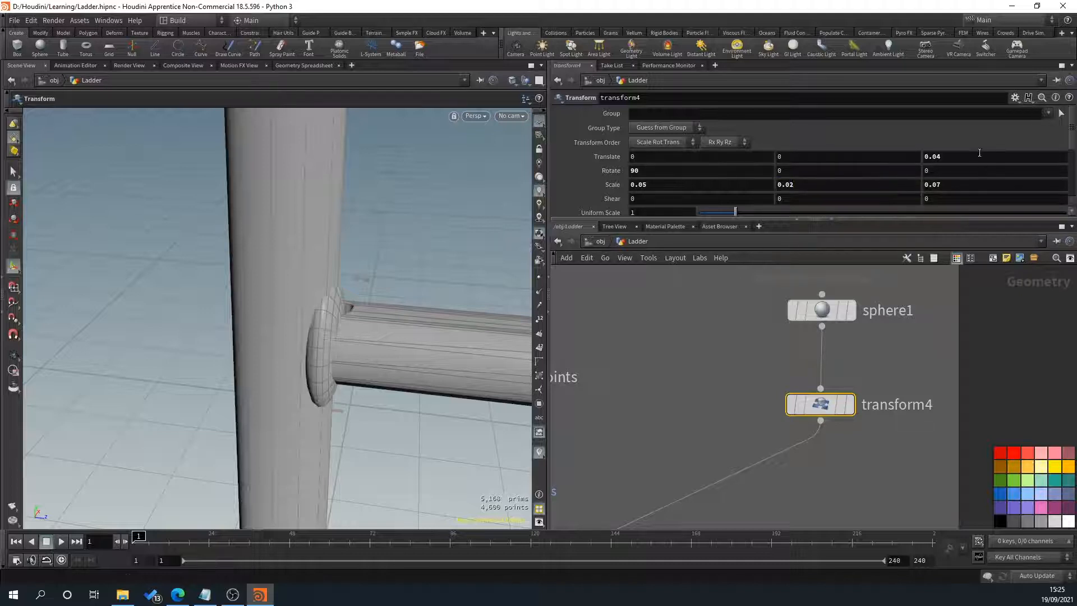
# Set both the Z translation and the Y scale of transform4 to 0.03 and check the joints on the rail
pyautogui.moveTo(979, 153); pyautogui.dragTo(960, 169, button='middle')
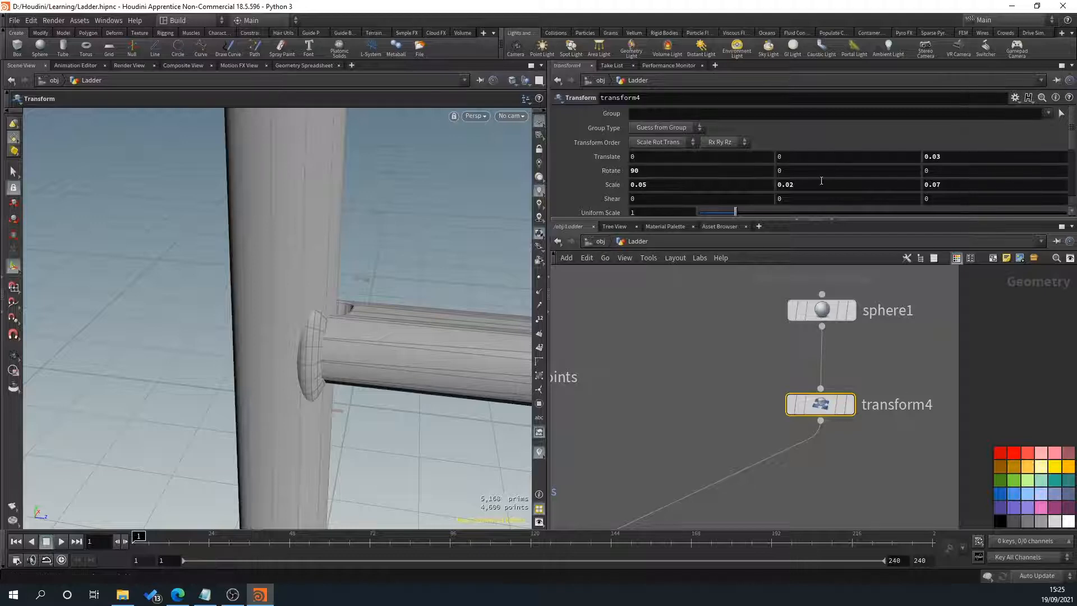
pyautogui.write('3')
pyautogui.press('Return')
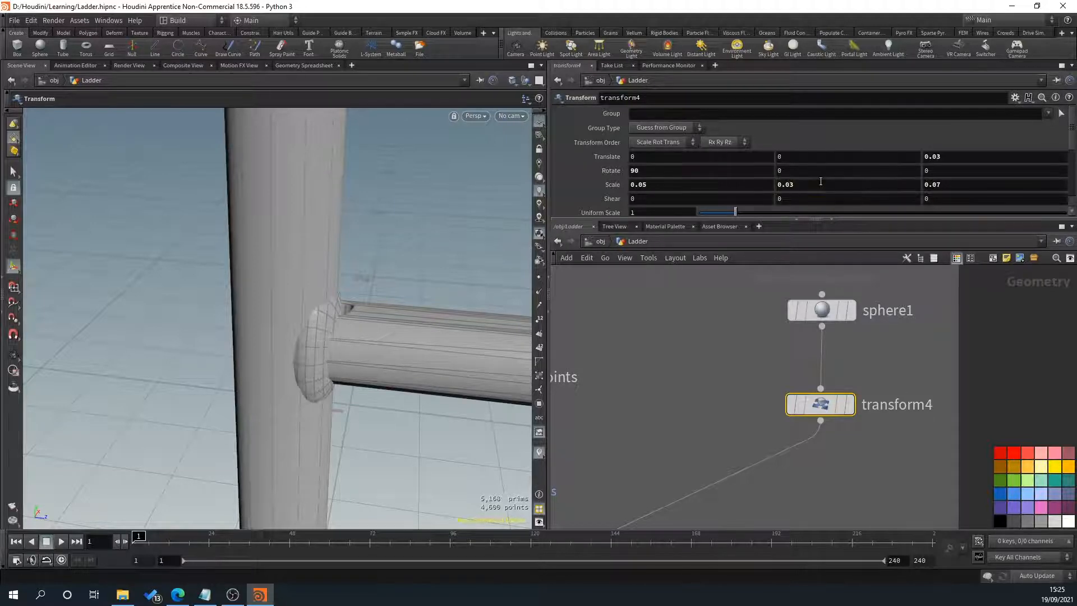
pyautogui.keyDown('alt'); pyautogui.moveTo(397, 262); pyautogui.dragTo(439, 241); pyautogui.keyUp('alt')
pyautogui.scroll(-5, 432, 253)
pyautogui.keyDown('alt'); pyautogui.moveTo(407, 293); pyautogui.dragTo(260, 376); pyautogui.keyUp('alt')
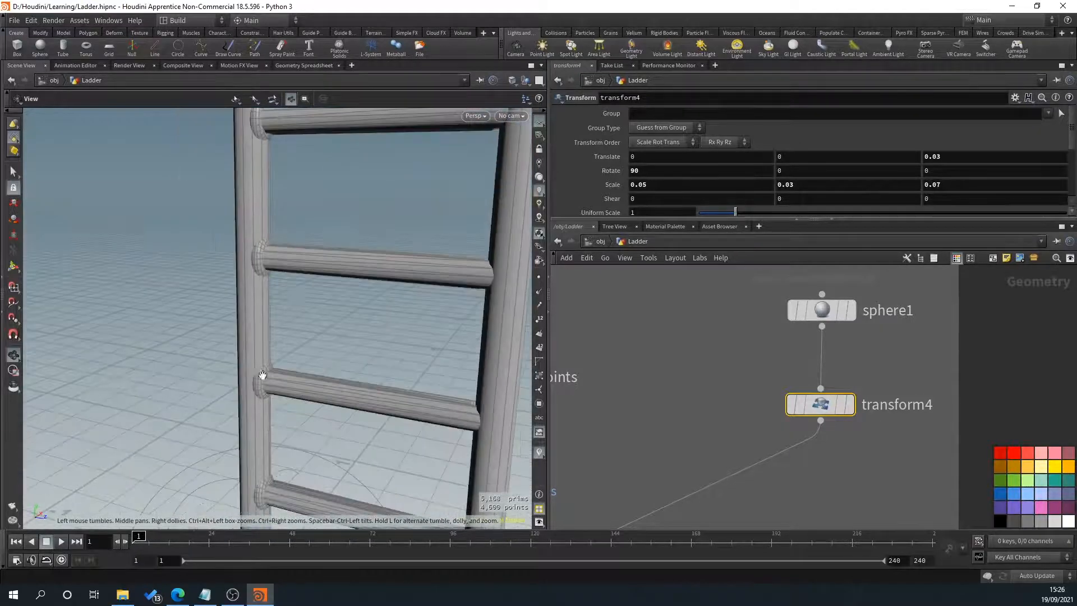
pyautogui.scroll(2, 283, 291)
pyautogui.scroll(3, 283, 291)
pyautogui.keyDown('alt'); pyautogui.moveTo(274, 385); pyautogui.dragTo(335, 348, button='middle'); pyautogui.keyUp('alt')
pyautogui.keyDown('alt'); pyautogui.moveTo(334, 348); pyautogui.dragTo(360, 339); pyautogui.keyUp('alt')
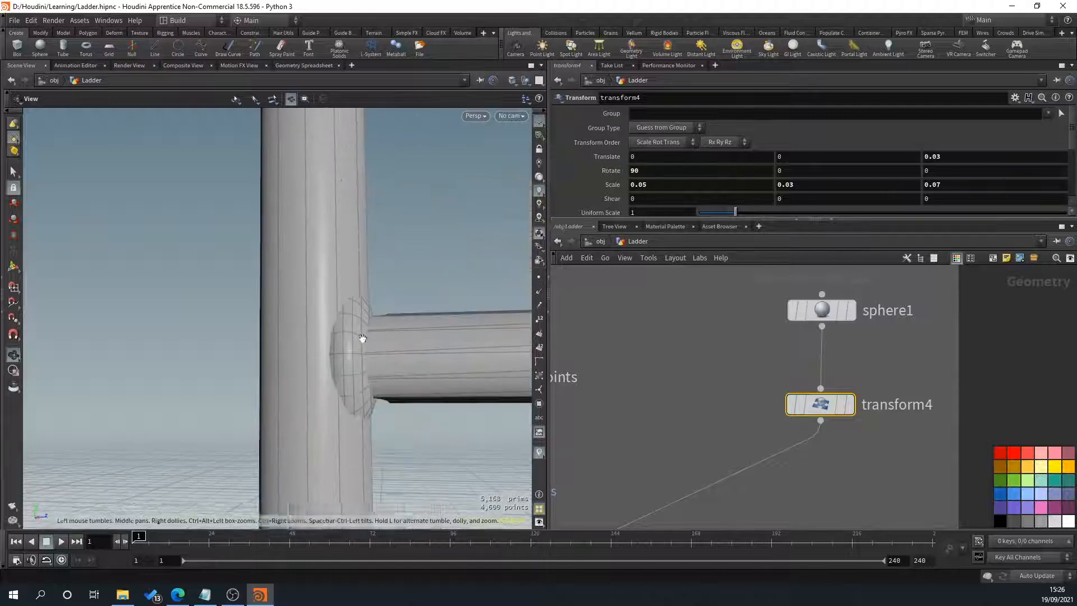
# Set the Y scale of transform4 to 0.04 and its Z translation to 0.018
pyautogui.press('t')
pyautogui.moveTo(889, 299); pyautogui.dragTo(883, 375, button='middle')
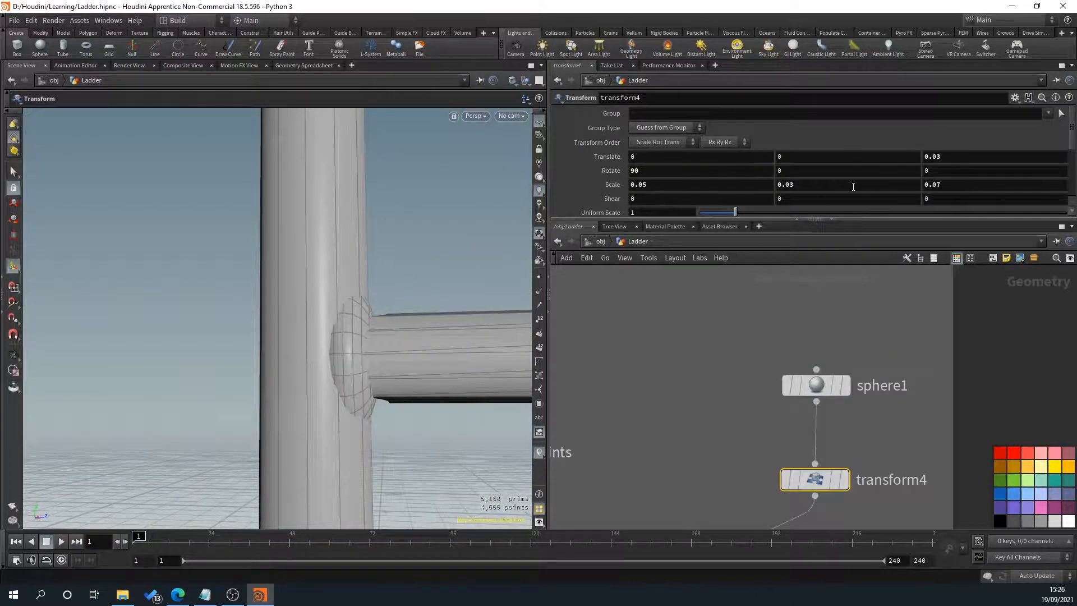
pyautogui.press('Return')
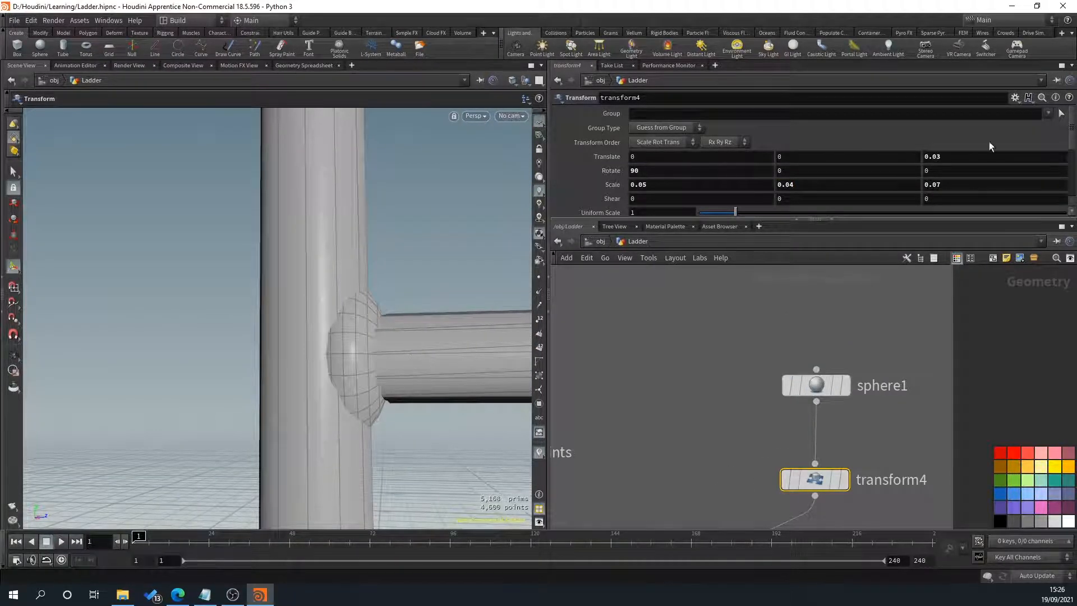
pyautogui.moveTo(960, 157); pyautogui.dragTo(884, 216, button='middle')
pyautogui.moveTo(432, 230); pyautogui.dragTo(286, 361)
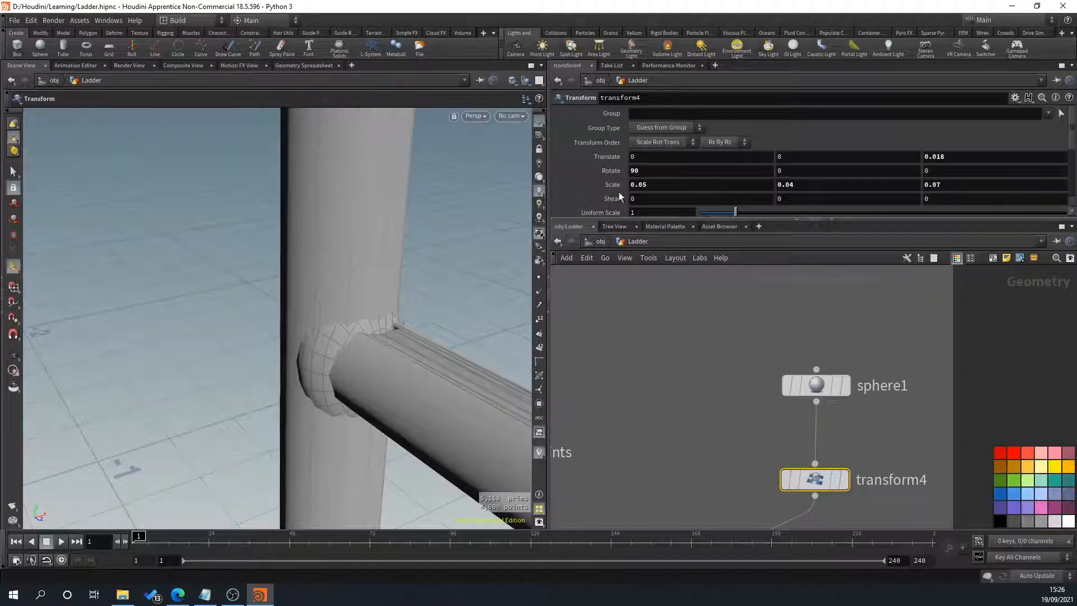
# Set the X scale of transform4 to 0.047 and its Z scale to 0.08
pyautogui.moveTo(677, 184); pyautogui.dragTo(665, 225, button='middle')
pyautogui.moveTo(507, 267)
pyautogui.mouseDown()
pyautogui.moveTo(510, 255)
pyautogui.moveTo(473, 263)
pyautogui.moveTo(497, 276)
pyautogui.mouseUp()
pyautogui.moveTo(859, 185); pyautogui.dragTo(860, 203, button='middle')
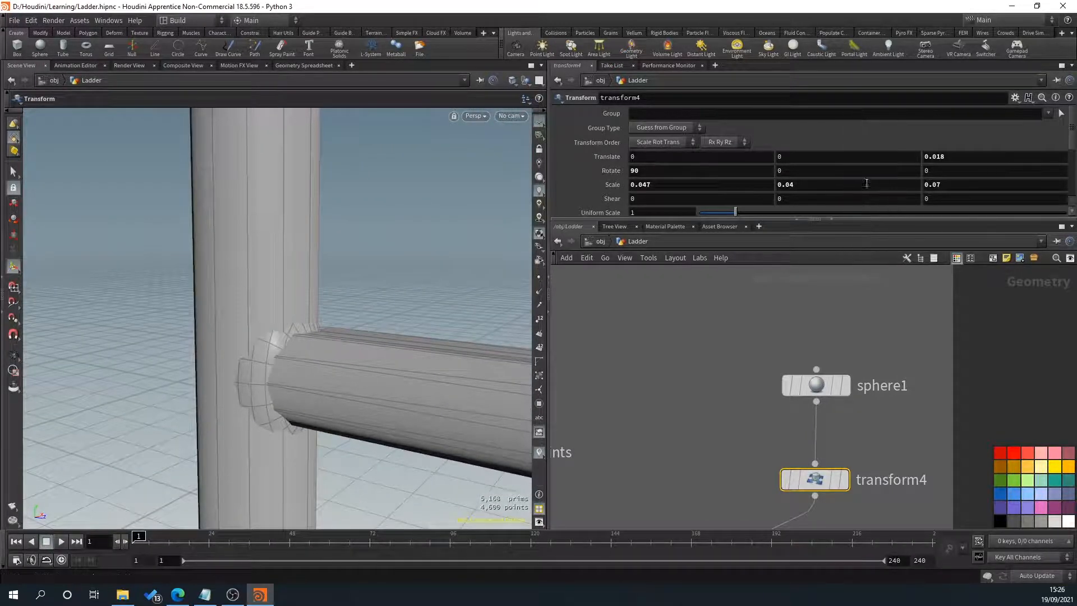
pyautogui.moveTo(965, 185); pyautogui.dragTo(986, 211, button='middle')
pyautogui.moveTo(459, 269); pyautogui.dragTo(383, 232)
pyautogui.press('Return')
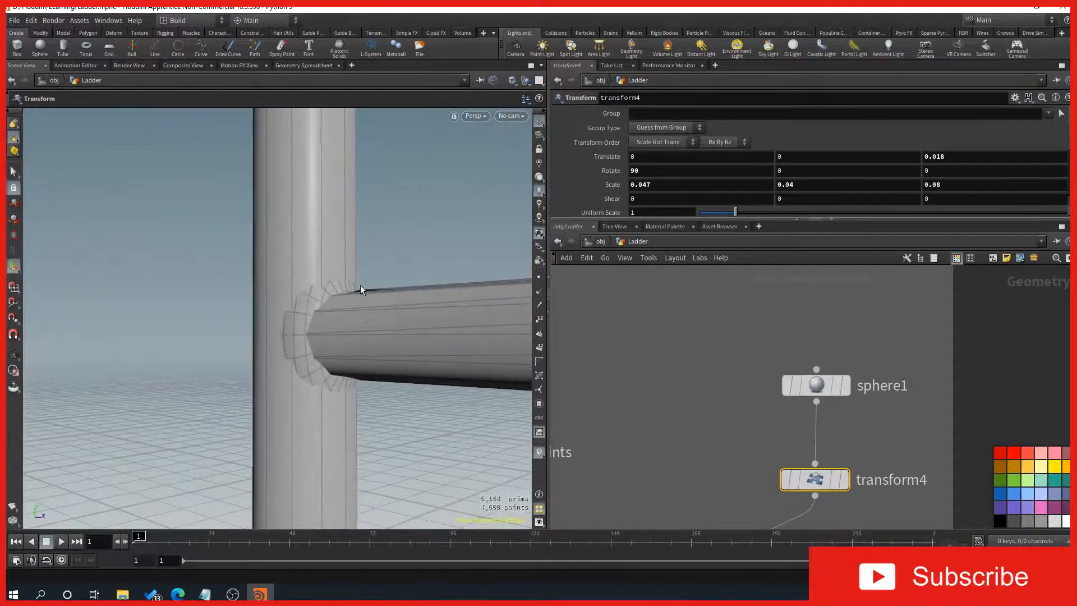
# Examine the sphere joints from close up and along the lower part of the ladder
pyautogui.press('Escape')
pyautogui.moveTo(323, 425); pyautogui.dragTo(483, 455)
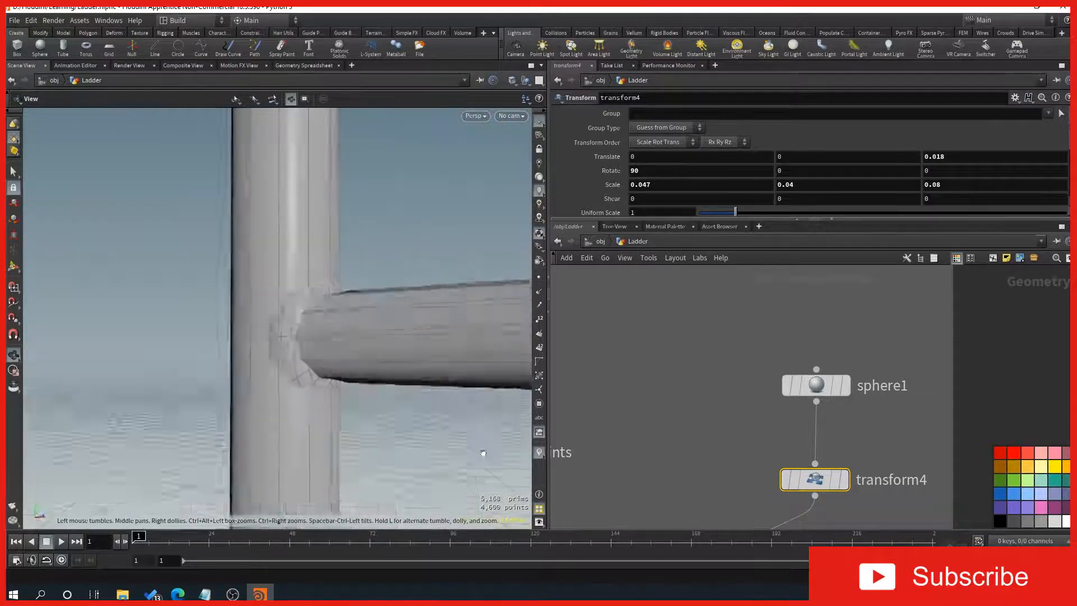
pyautogui.scroll(3, 483, 455)
pyautogui.moveTo(580, 449); pyautogui.dragTo(280, 291)
pyautogui.scroll(-3, 275, 294)
pyautogui.press('Return')
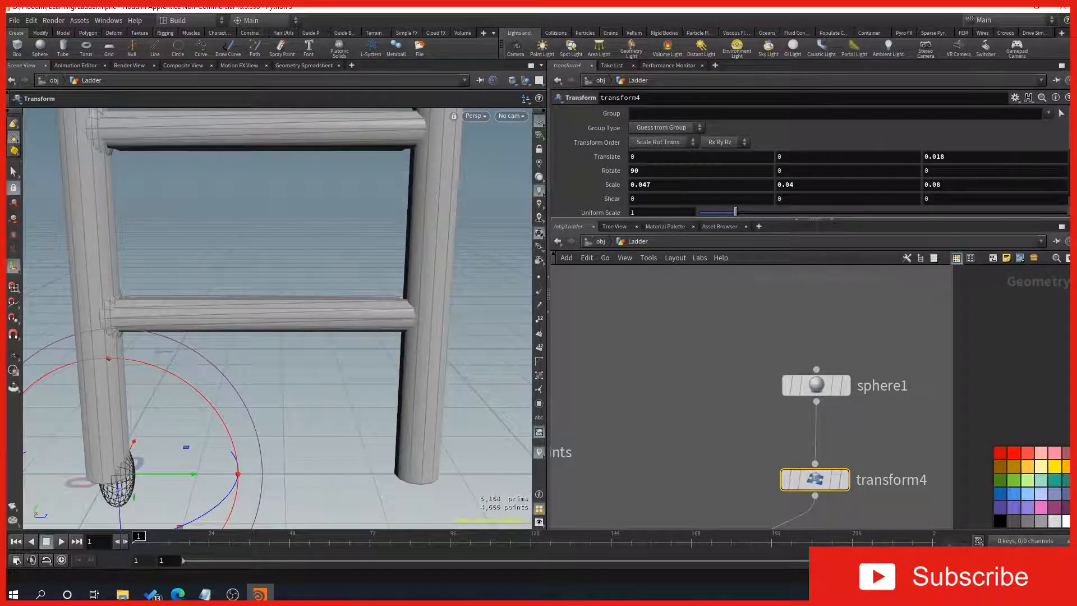
pyautogui.press('Escape')
pyautogui.scroll(3, 269, 440)
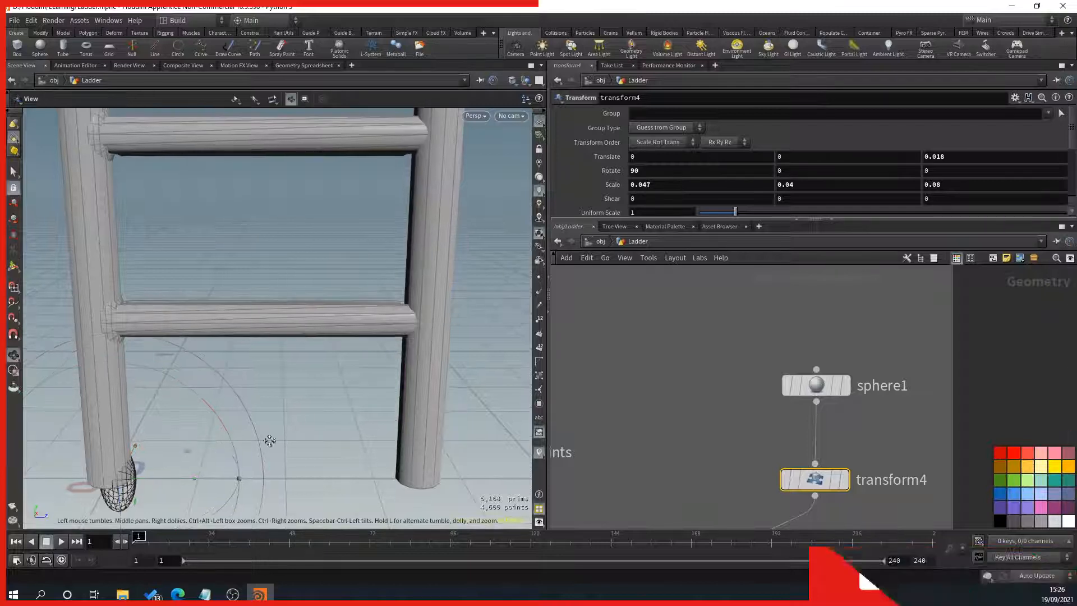
pyautogui.scroll(-3, 875, 449)
pyautogui.press('Return')
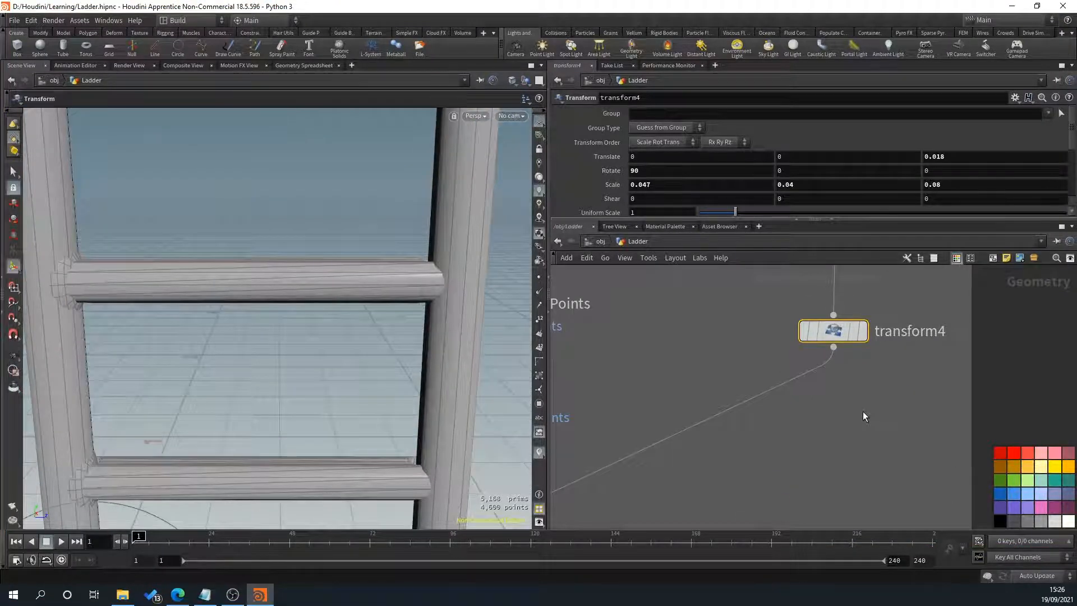
# Insert a Copy and Transform node between transform4 and merge2
pyautogui.scroll(-2, 578, 429)
pyautogui.moveTo(720, 453); pyautogui.dragTo(892, 360, button='middle')
pyautogui.scroll(1, 892, 359)
pyautogui.moveTo(690, 426); pyautogui.dragTo(794, 428, button='middle')
pyautogui.moveTo(695, 477); pyautogui.dragTo(552, 502, button='middle')
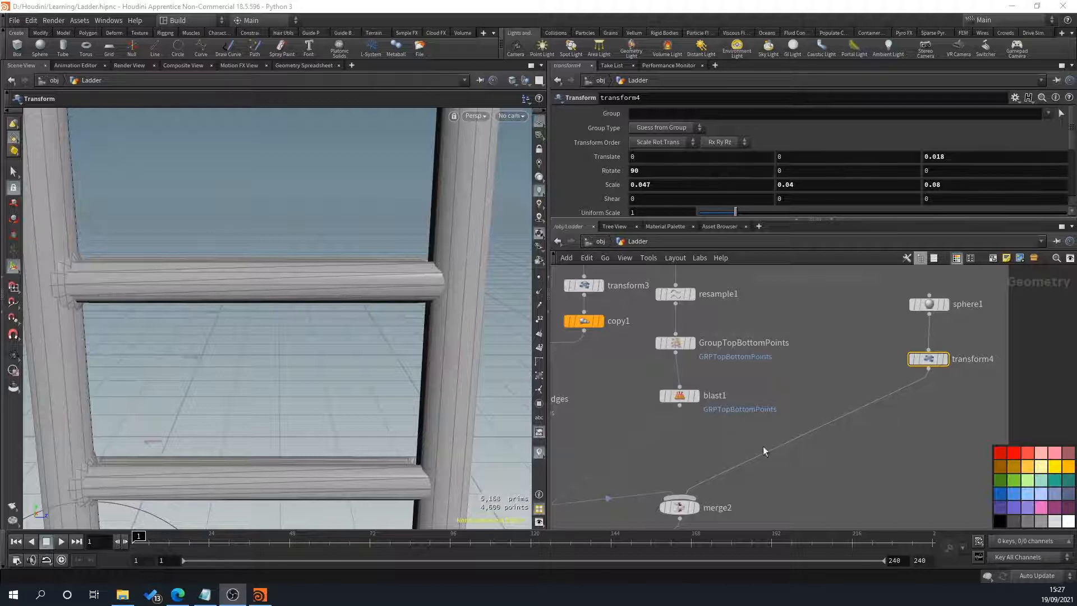
pyautogui.moveTo(906, 433); pyautogui.dragTo(815, 406, button='middle')
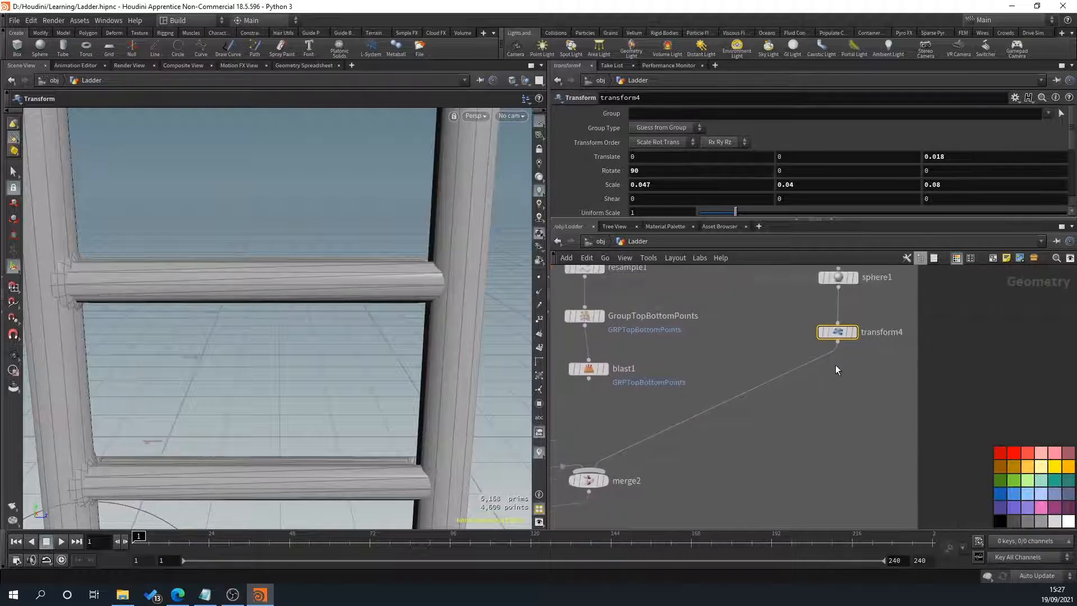
pyautogui.press('Tab')
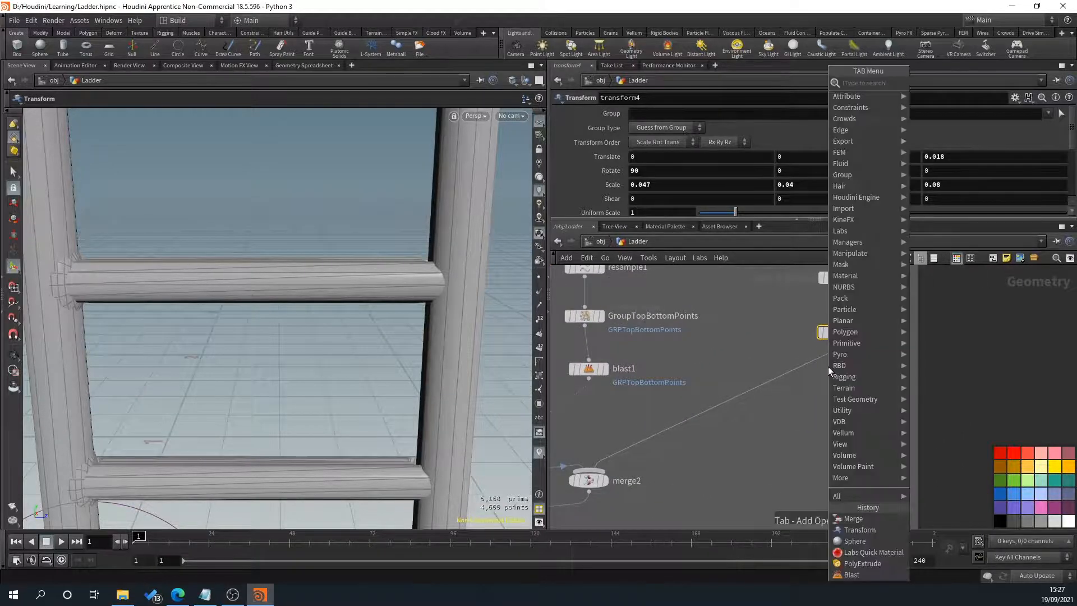
pyautogui.write('copy t')
pyautogui.press('Return')
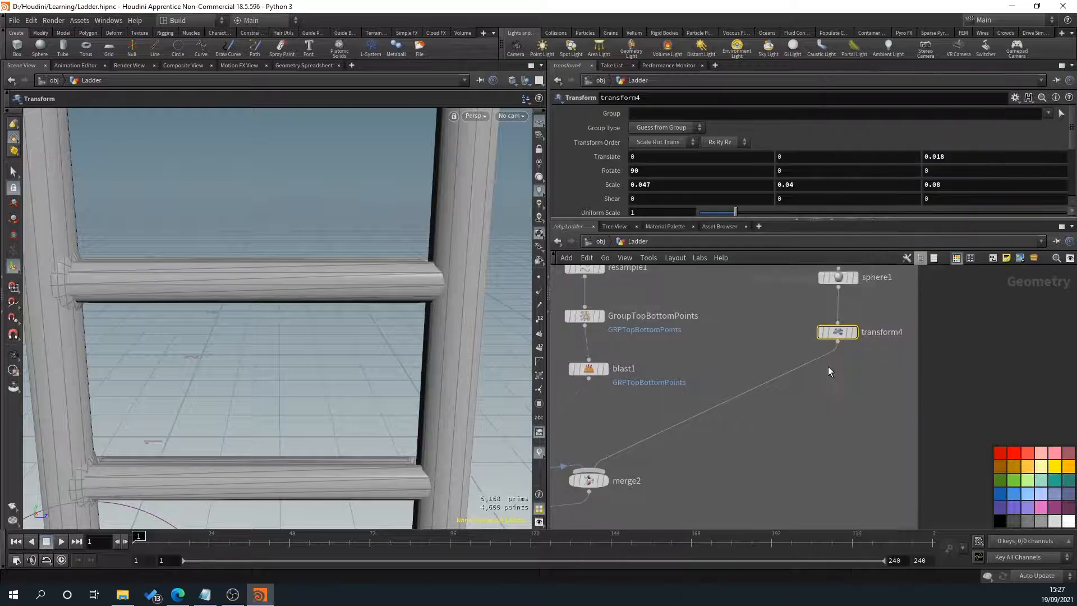
pyautogui.click(828, 366)
# Try offsetting the copied spheres by setting the Z translation of copy2 to 1, and undo it
pyautogui.moveTo(738, 440); pyautogui.dragTo(782, 416, button='middle')
pyautogui.scroll(-5, 257, 419)
pyautogui.keyDown('alt'); pyautogui.moveTo(267, 399); pyautogui.dragTo(297, 373, button='middle'); pyautogui.keyUp('alt')
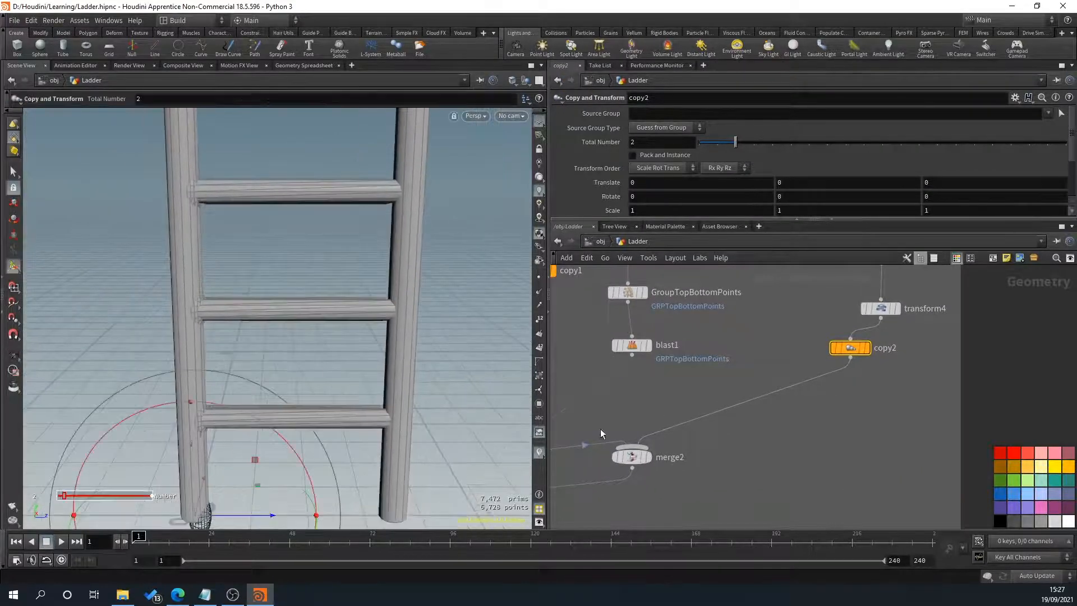
pyautogui.moveTo(889, 382); pyautogui.dragTo(752, 434, button='middle')
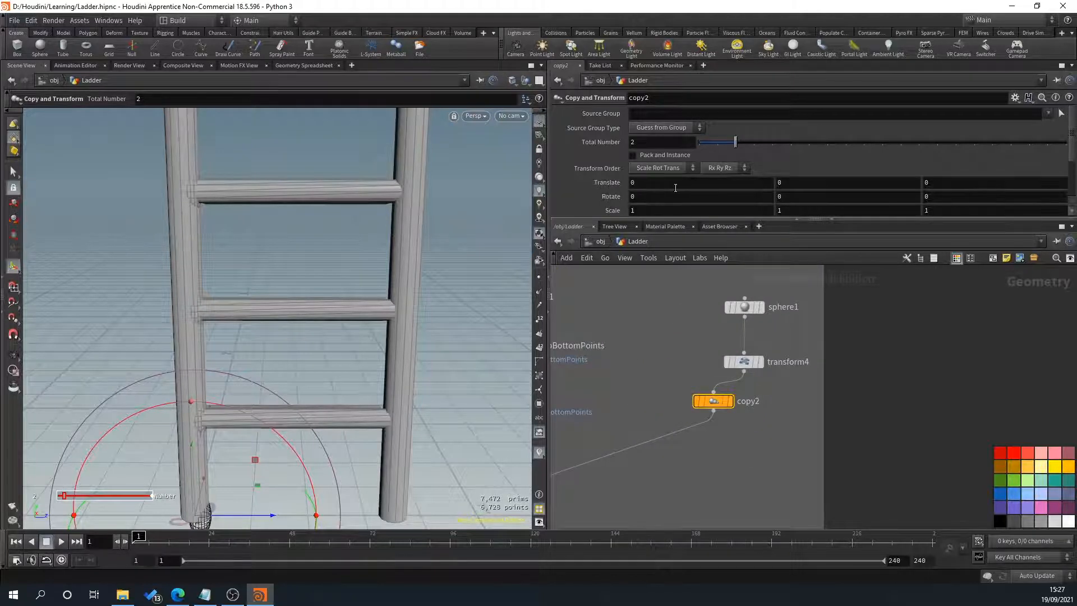
pyautogui.moveTo(947, 181)
pyautogui.mouseDown(button='middle')
pyautogui.moveTo(942, 153)
pyautogui.moveTo(969, 166)
pyautogui.moveTo(942, 168)
pyautogui.mouseUp(button='middle')
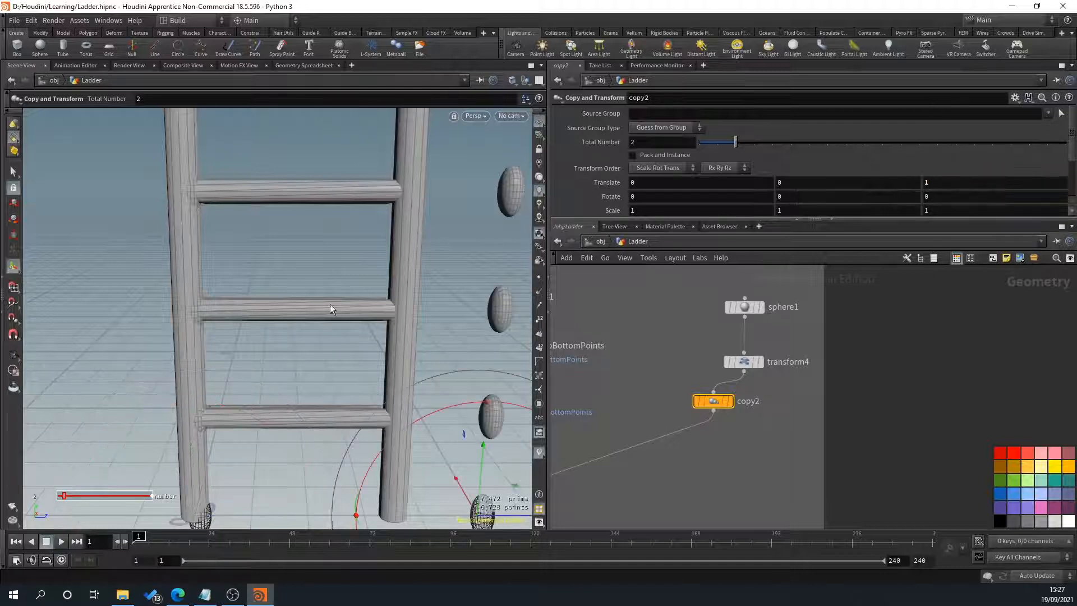
pyautogui.keyDown('alt'); pyautogui.moveTo(331, 308); pyautogui.dragTo(366, 300); pyautogui.keyUp('alt')
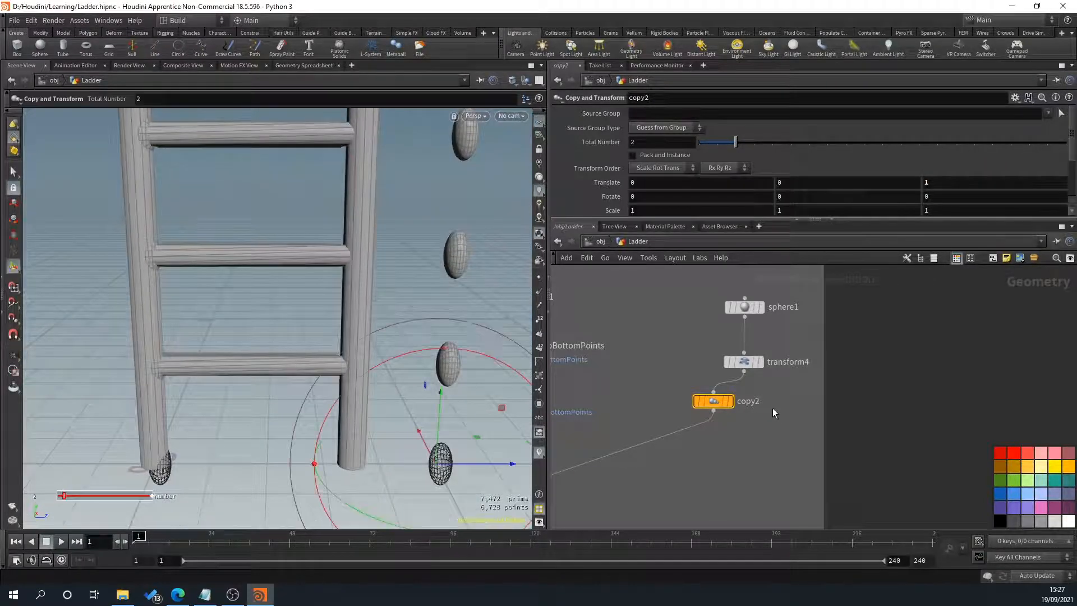
pyautogui.hotkey('ctrl', 'z')
# Copy the Length parameter of the Width line node for use as a reference
pyautogui.scroll(-5, 707, 387)
pyautogui.scroll(3, 648, 368)
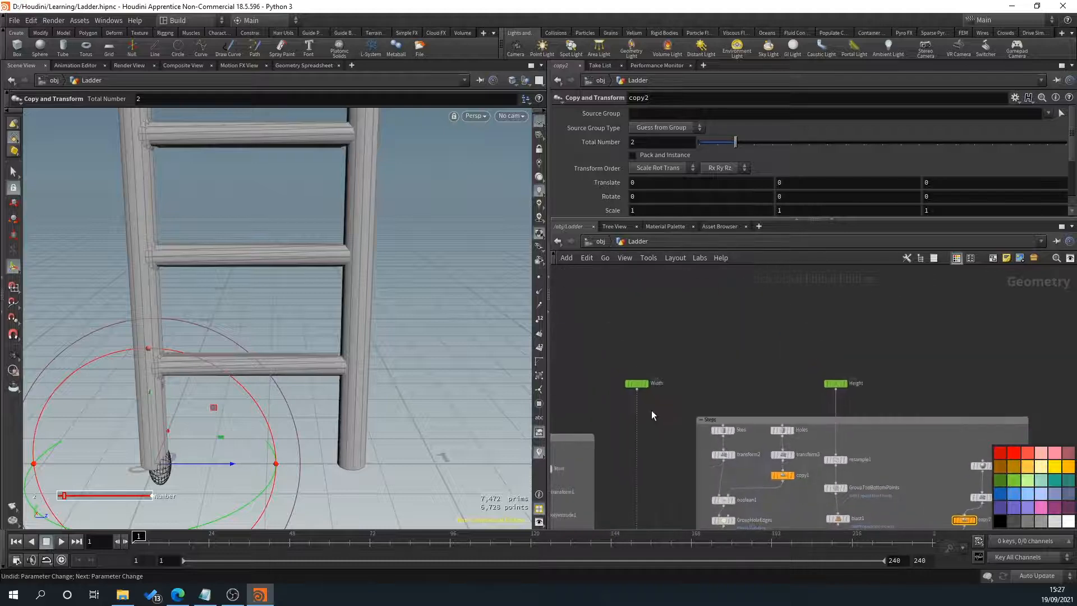
pyautogui.scroll(2, 652, 415)
pyautogui.click(636, 383)
pyautogui.rightClick(604, 158)
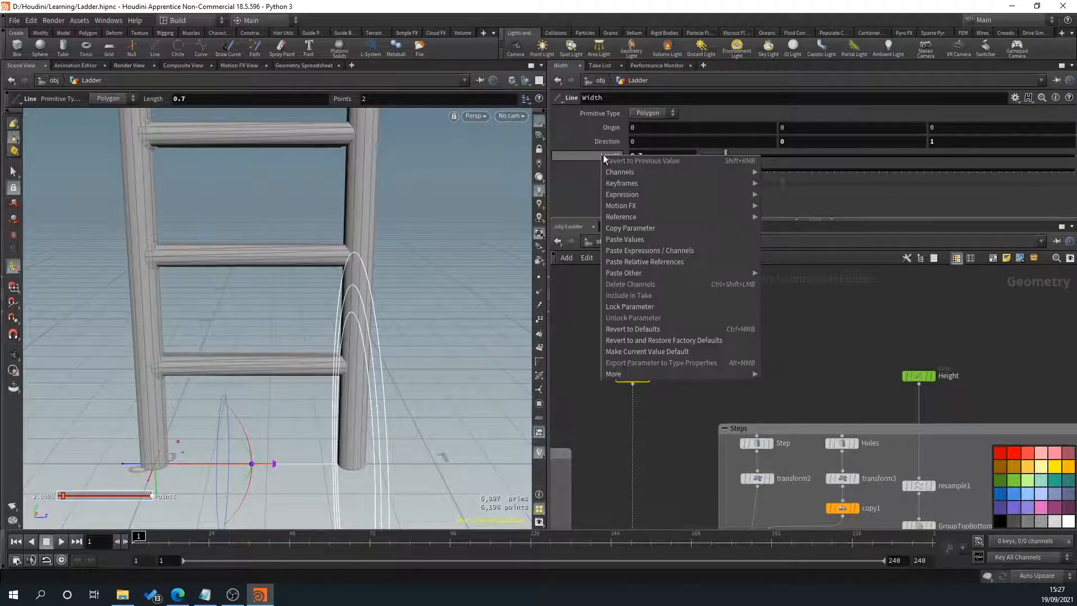
pyautogui.click(645, 227)
# Paste the copied Width length as a relative reference into the Z translation of copy2
pyautogui.moveTo(896, 438); pyautogui.dragTo(666, 305, button='middle')
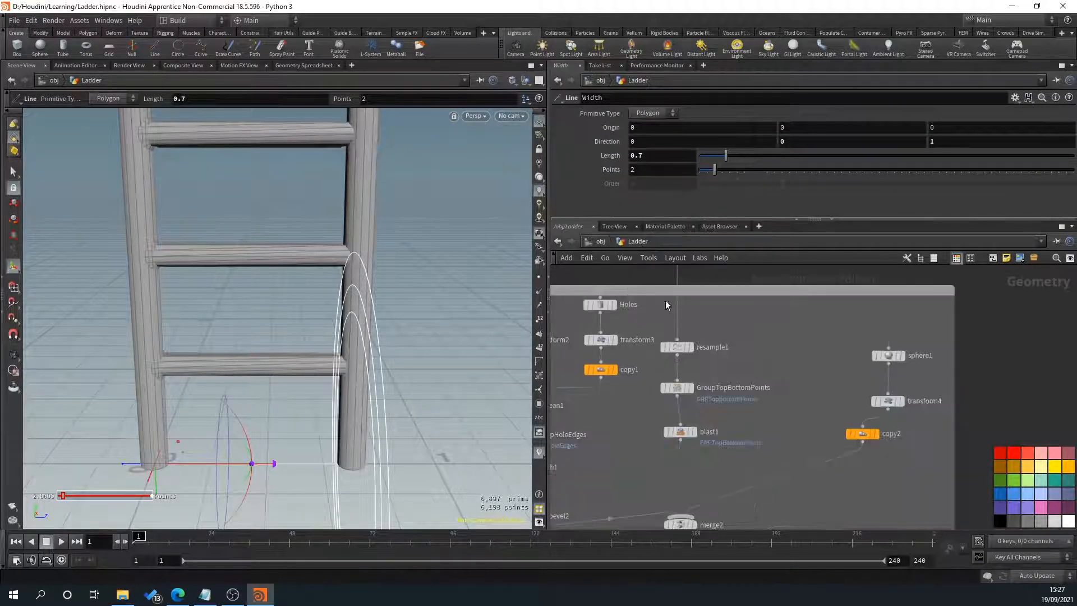
pyautogui.scroll(3, 730, 338)
pyautogui.click(750, 391)
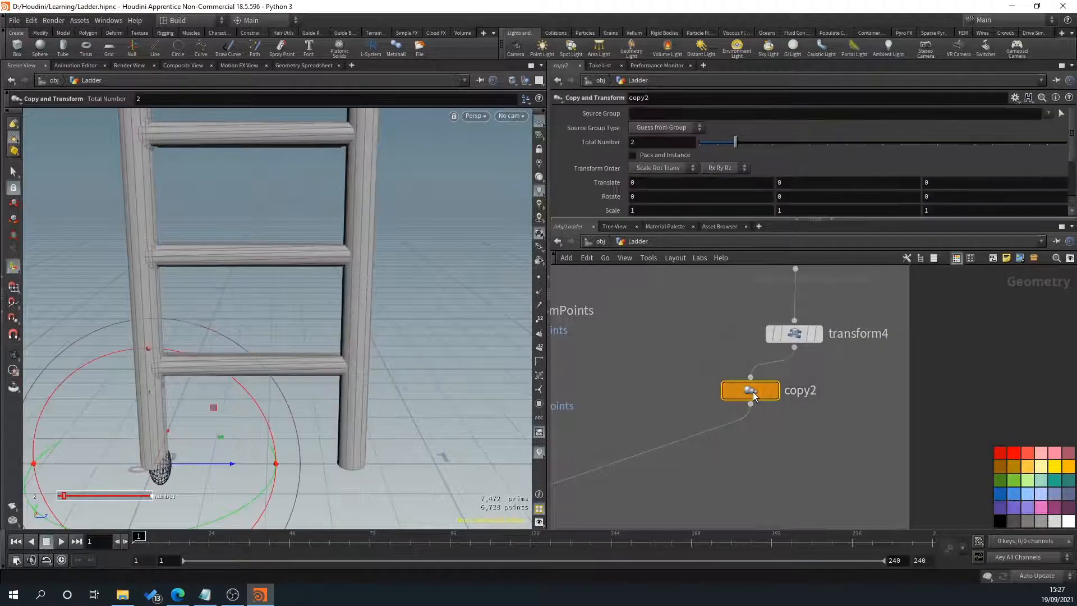
pyautogui.moveTo(756, 391)
pyautogui.rightClick(933, 184)
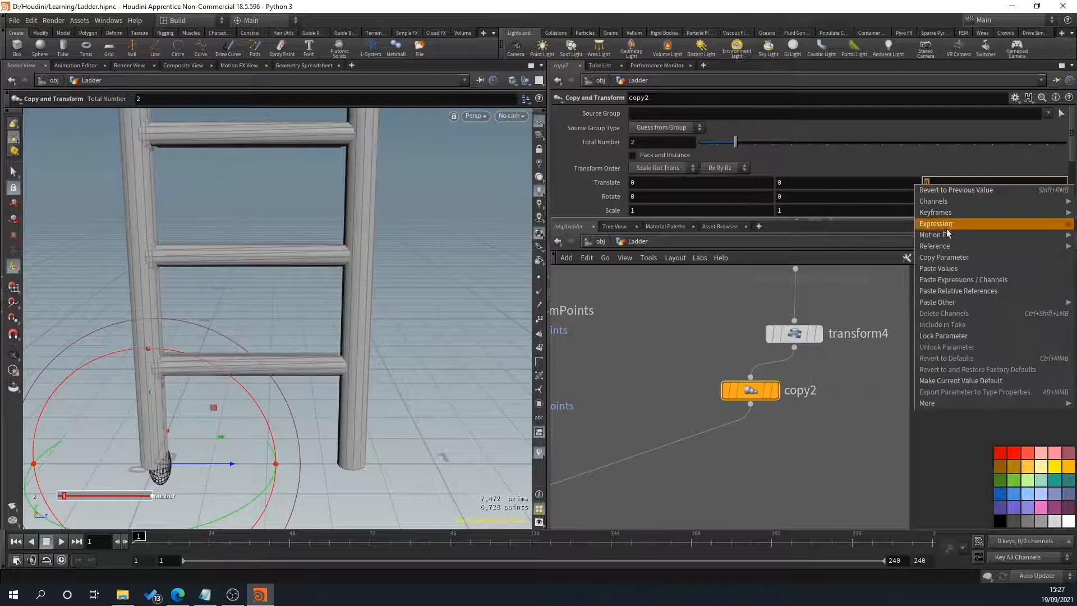
pyautogui.click(980, 291)
pyautogui.click(819, 458)
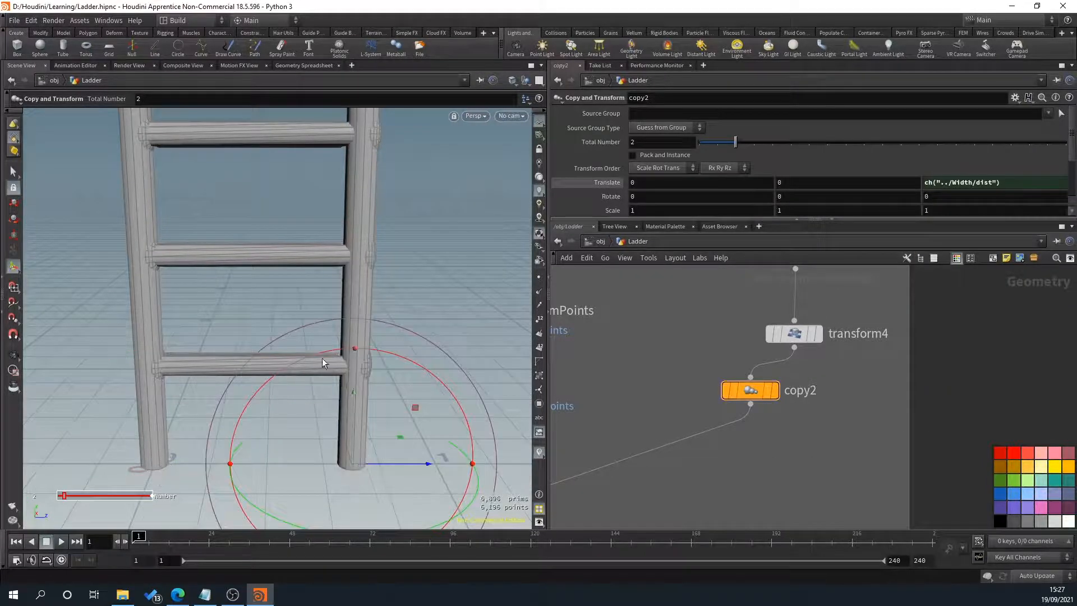
# Try subtracting .1 and .05 from the Width length reference in the Z translation of copy2
pyautogui.keyDown('alt'); pyautogui.moveTo(322, 358); pyautogui.dragTo(393, 321); pyautogui.keyUp('alt')
pyautogui.click(1030, 184)
pyautogui.write('-.1')
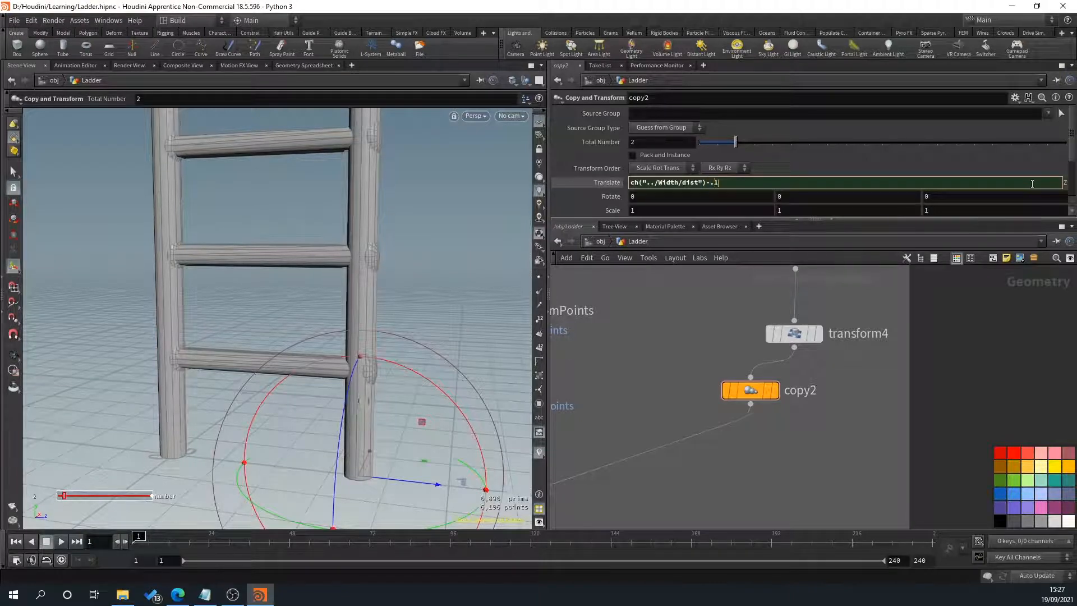
pyautogui.press('Return')
pyautogui.click(1032, 184)
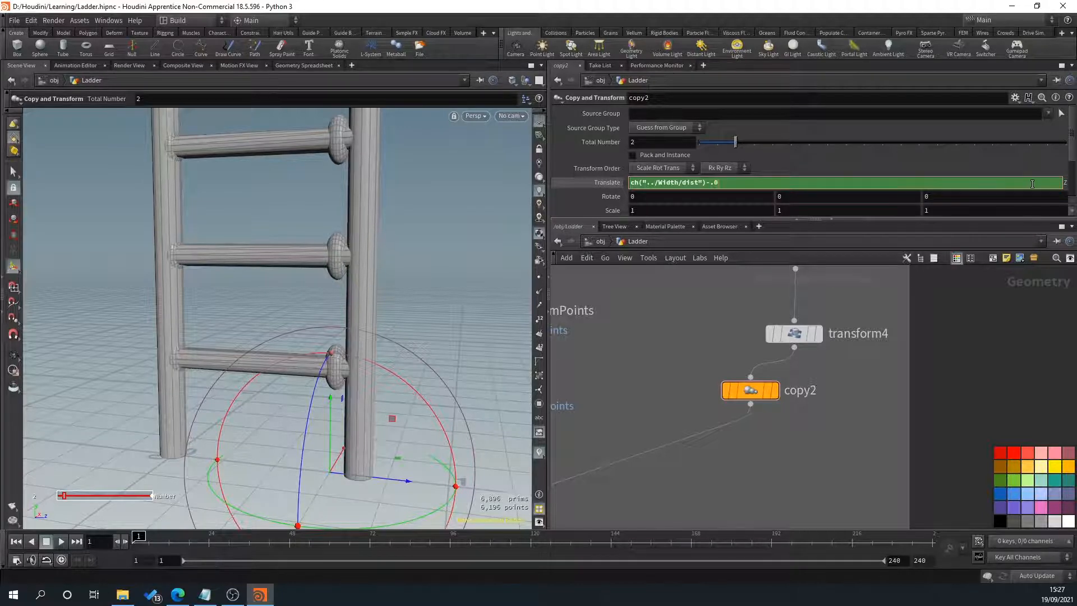
pyautogui.write('05')
pyautogui.press('Return')
# Try subtracting the smaller offsets .01, .03 and .04 from the Width reference in copy2's Z translation
pyautogui.keyDown('alt'); pyautogui.moveTo(314, 230); pyautogui.dragTo(348, 264); pyautogui.keyUp('alt')
pyautogui.click(1029, 183)
pyautogui.press('BackSpace')
pyautogui.write('1')
pyautogui.press('Return')
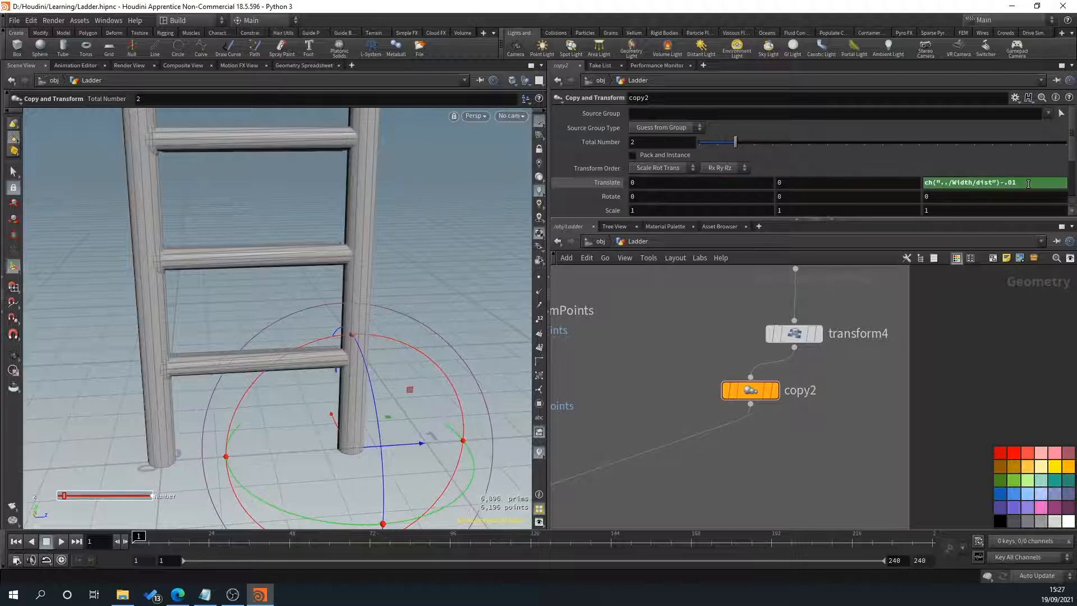
pyautogui.click(1028, 183)
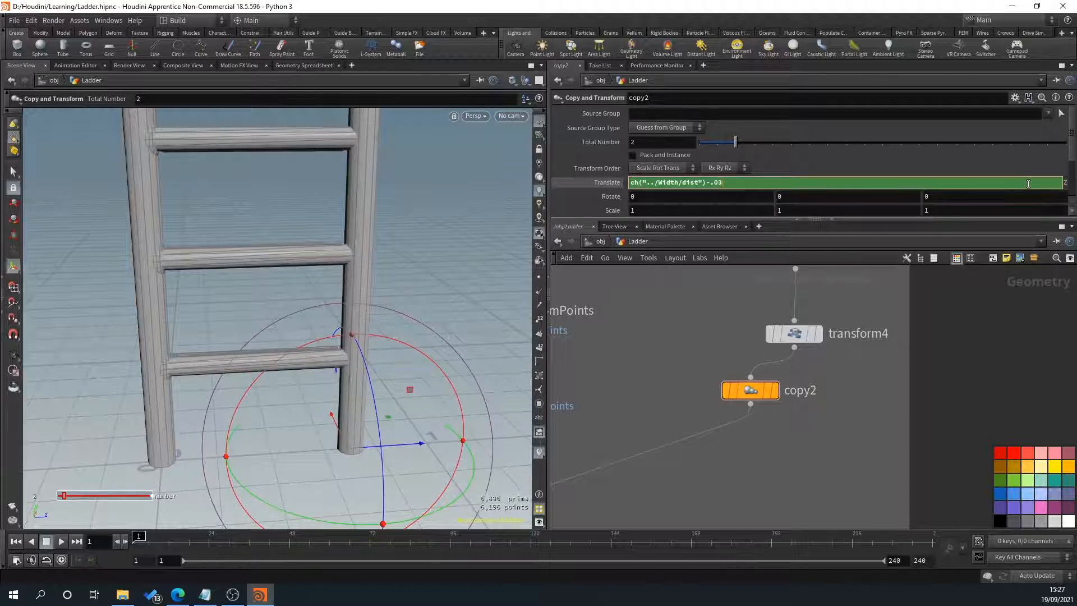
pyautogui.press('Return')
pyautogui.click(1029, 183)
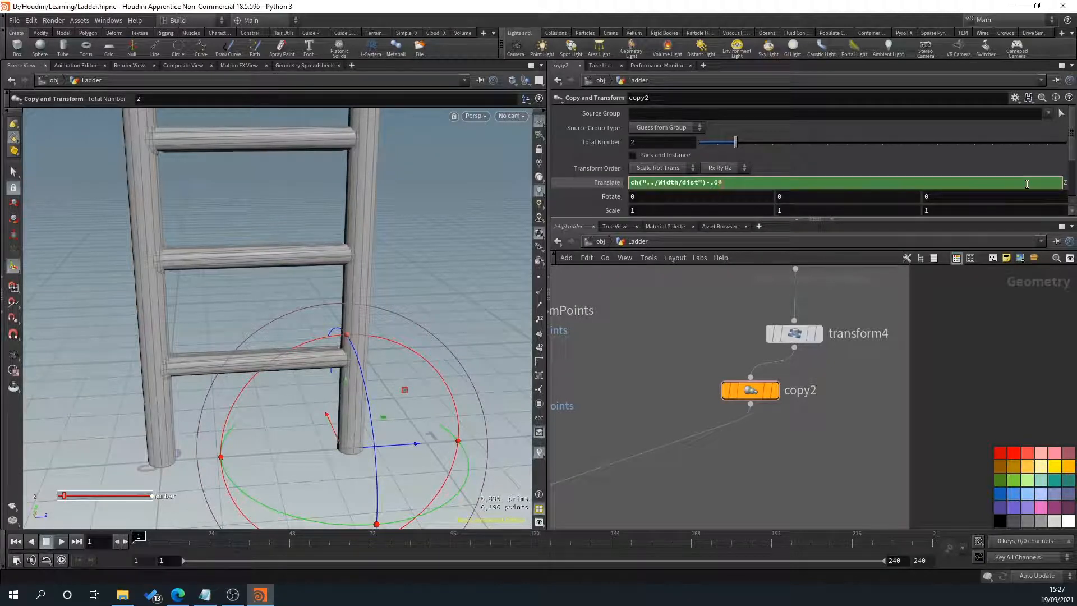
pyautogui.press('Return')
# Try offsets of .045 and .035 in copy2's Z translation and check the joints up close
pyautogui.keyDown('alt'); pyautogui.moveTo(296, 305); pyautogui.dragTo(300, 378); pyautogui.keyUp('alt')
pyautogui.scroll(5, 262, 267)
pyautogui.press('Return')
pyautogui.click(1032, 184)
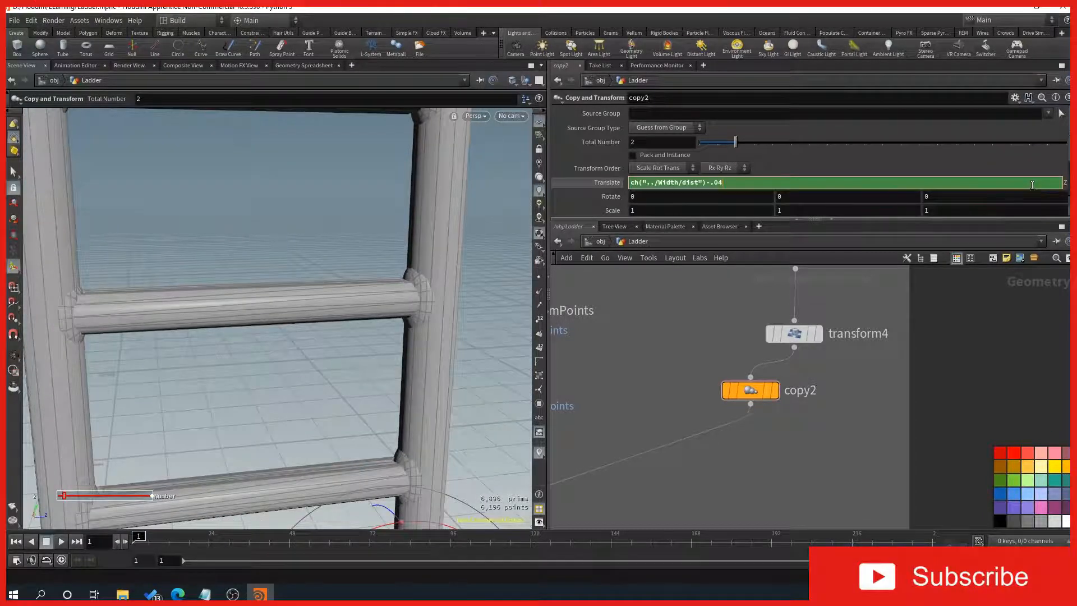
pyautogui.write('5')
pyautogui.press('Return')
pyautogui.click(1032, 184)
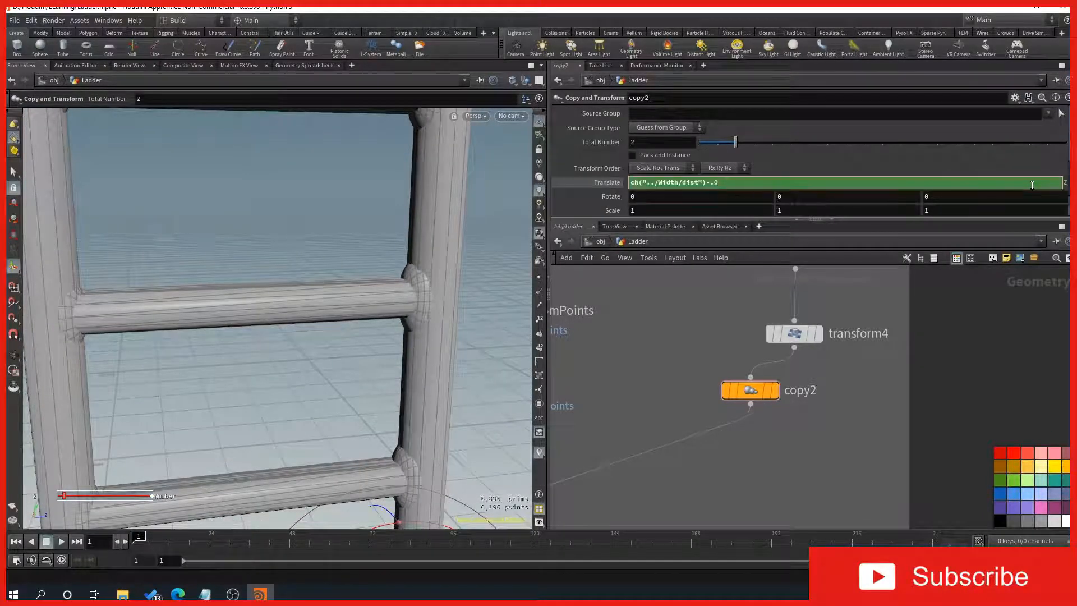
pyautogui.write('35')
pyautogui.press('Return')
pyautogui.press('Escape')
pyautogui.moveTo(381, 345); pyautogui.dragTo(336, 398)
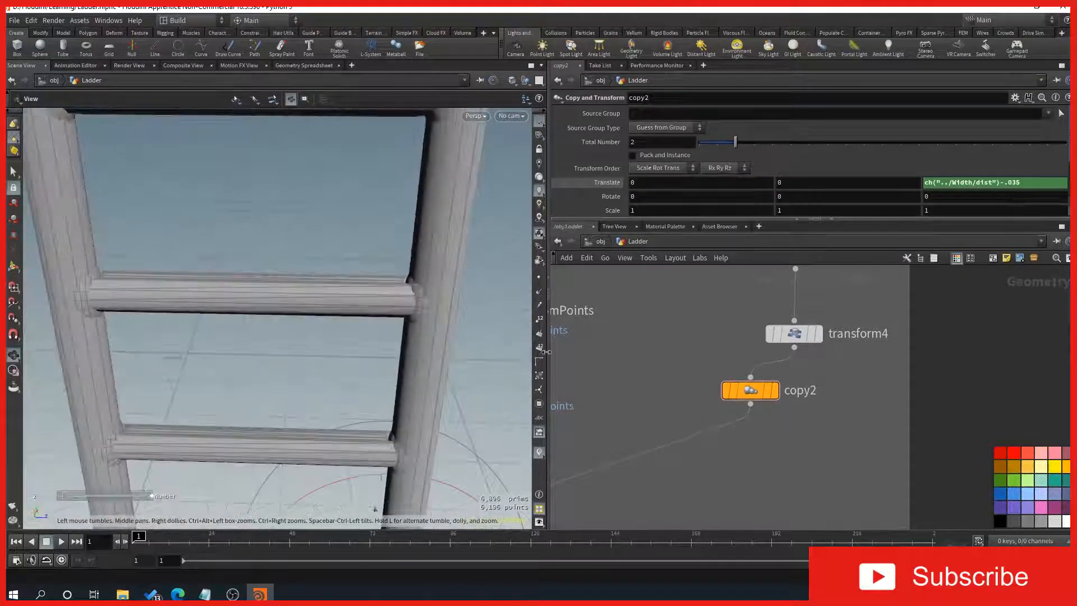
# Set the Z translation of copy2 to ch("../Width/dist")-.036
pyautogui.click(1030, 186)
pyautogui.press('BackSpace')
pyautogui.write('6')
pyautogui.press('Return')
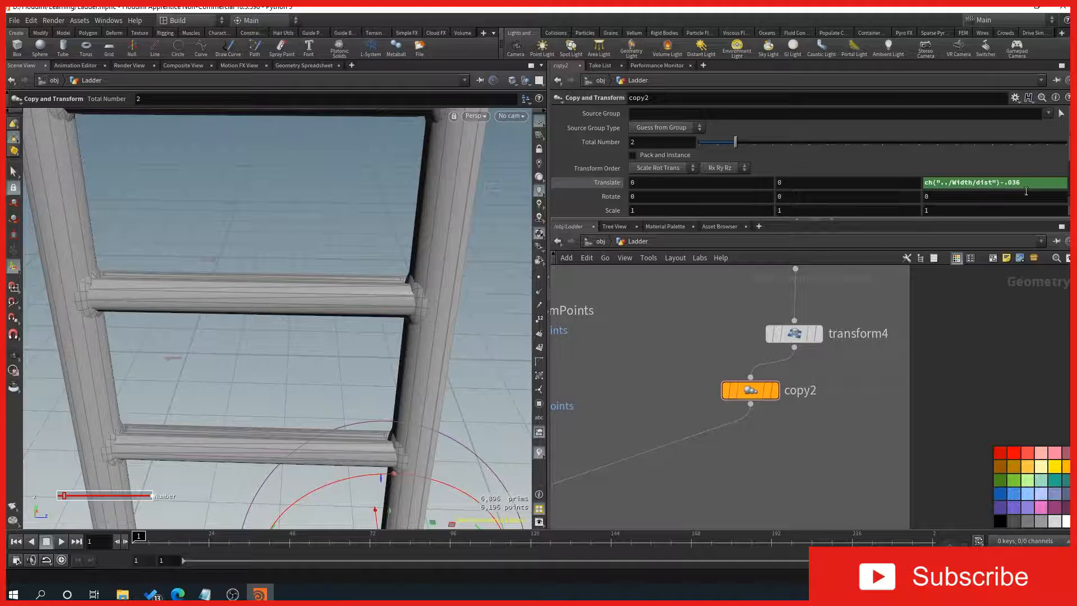
# Test whether the joints follow the ladder width by changing the Width line's length, and undo the change
pyautogui.scroll(-9, 751, 367)
pyautogui.moveTo(725, 407); pyautogui.dragTo(853, 421, button='middle')
pyautogui.scroll(5, 759, 274)
pyautogui.moveTo(739, 469); pyautogui.dragTo(732, 438, button='middle')
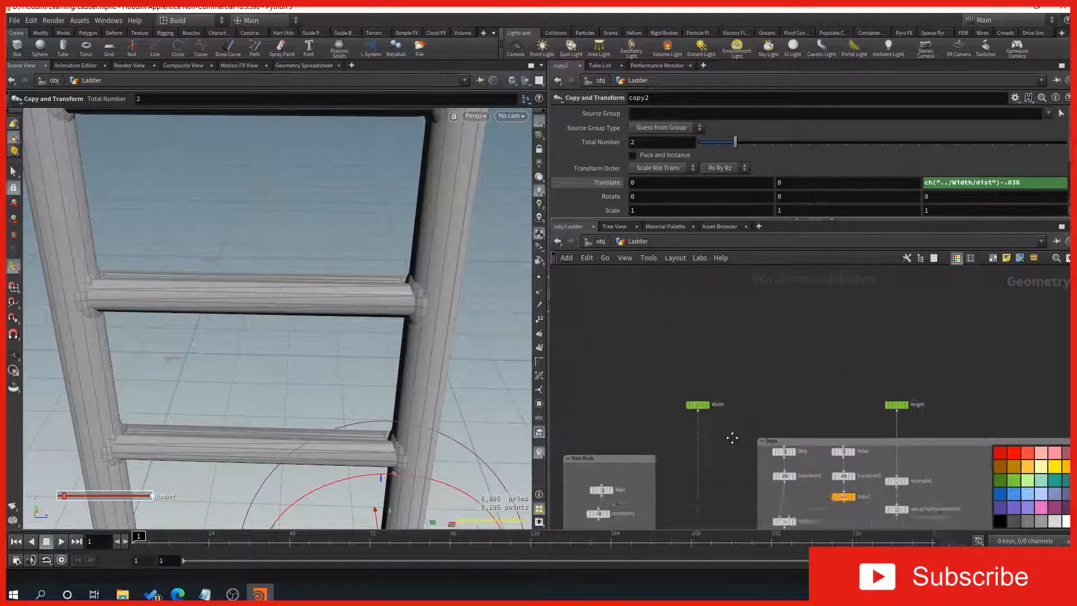
pyautogui.scroll(2, 687, 385)
pyautogui.click(680, 358)
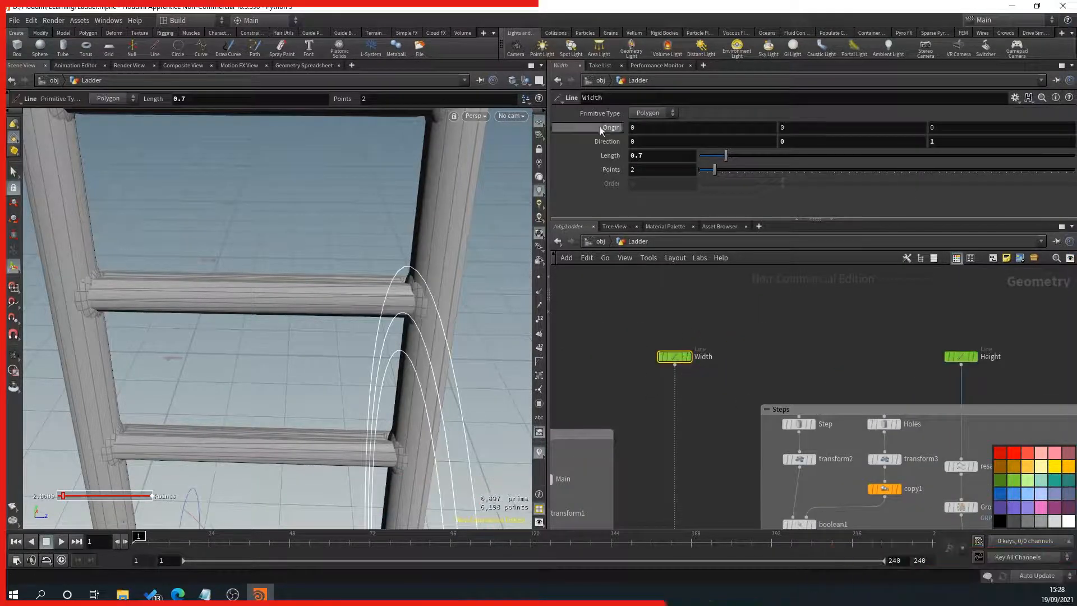
pyautogui.moveTo(726, 155); pyautogui.dragTo(721, 153)
pyautogui.hotkey('ctrl', 'z')
# Examine the whole ladder from several angles and inspect a joint between step and rail up close
pyautogui.keyDown('alt'); pyautogui.moveTo(305, 376); pyautogui.dragTo(311, 380); pyautogui.keyUp('alt')
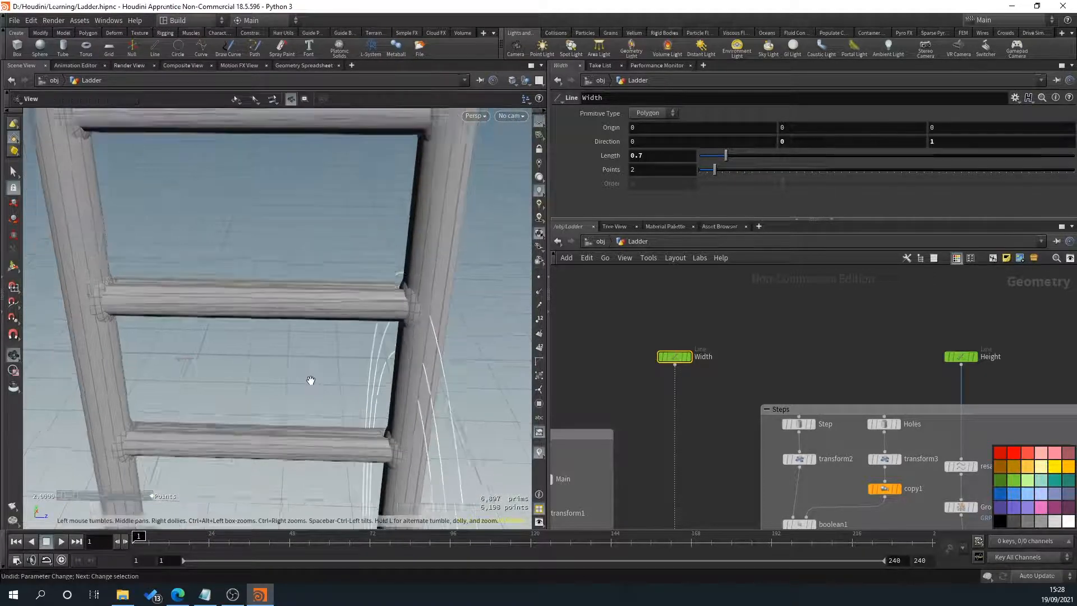
pyautogui.scroll(-5, 320, 385)
pyautogui.keyDown('alt'); pyautogui.moveTo(399, 361); pyautogui.dragTo(404, 423, button='middle'); pyautogui.keyUp('alt')
pyautogui.keyDown('alt'); pyautogui.moveTo(404, 423); pyautogui.dragTo(414, 272); pyautogui.keyUp('alt')
pyautogui.scroll(-3, 413, 271)
pyautogui.scroll(-4, 389, 301)
pyautogui.keyDown('alt'); pyautogui.moveTo(389, 331); pyautogui.dragTo(357, 272, button='middle'); pyautogui.keyUp('alt')
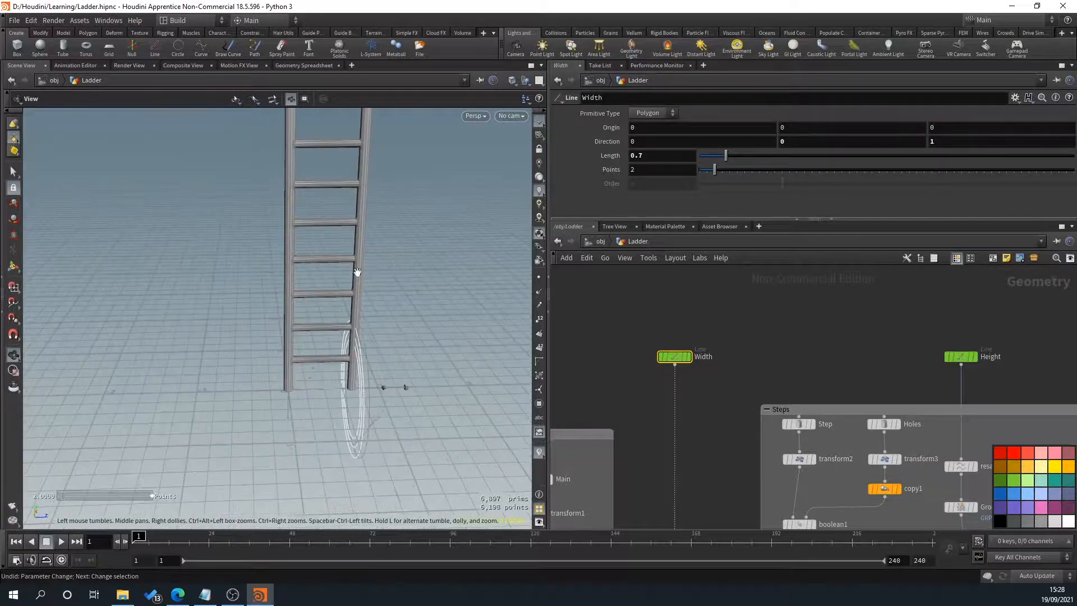
pyautogui.moveTo(355, 158); pyautogui.dragTo(364, 242)
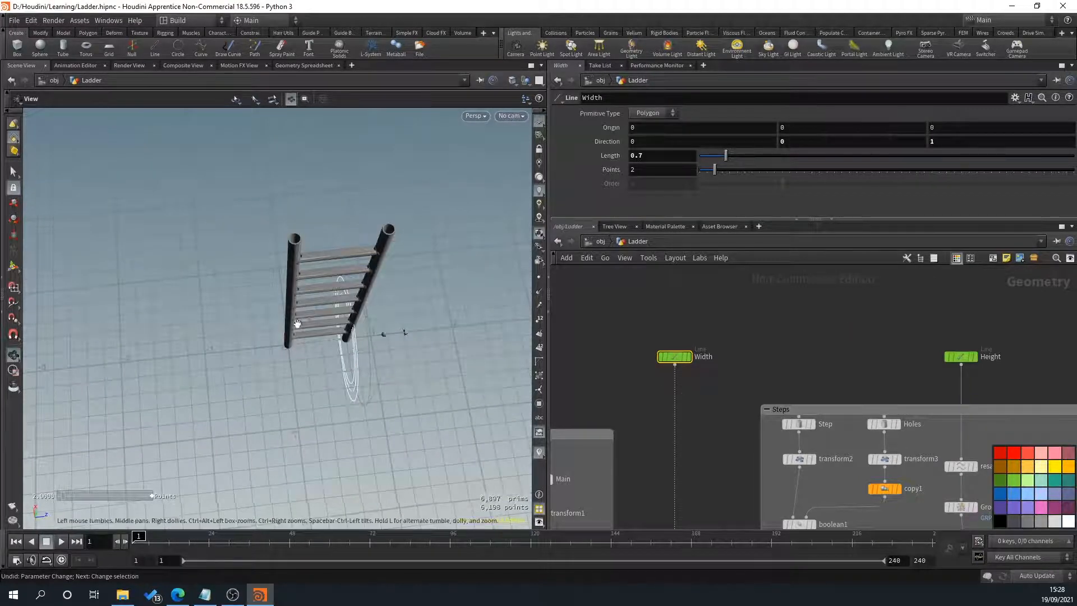
pyautogui.moveTo(298, 323); pyautogui.dragTo(293, 250)
pyautogui.moveTo(301, 410); pyautogui.dragTo(305, 349, button='middle')
pyautogui.scroll(5, 306, 348)
pyautogui.moveTo(333, 310); pyautogui.dragTo(250, 298, button='middle')
pyautogui.scroll(10, 250, 285)
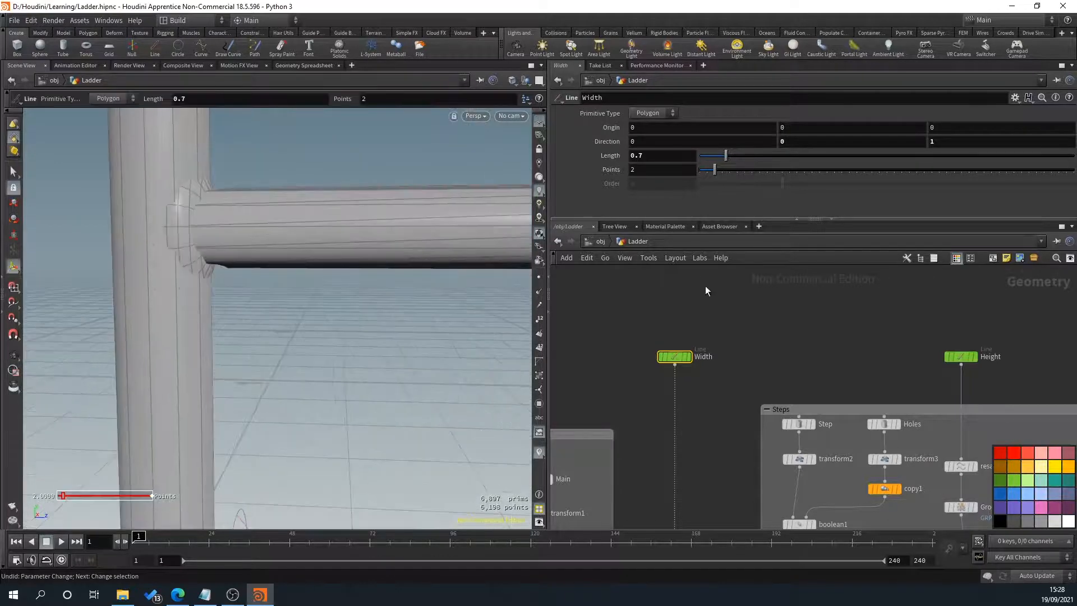
# Hide the network's color palette and extend the Main Posts network box upward
pyautogui.scroll(-2, 1003, 372)
pyautogui.press('c')
pyautogui.scroll(-4, 1011, 372)
pyautogui.moveTo(990, 393); pyautogui.dragTo(799, 309, button='middle')
pyautogui.scroll(6, 763, 442)
pyautogui.moveTo(687, 409); pyautogui.dragTo(825, 492, button='middle')
pyautogui.moveTo(563, 298); pyautogui.dragTo(642, 410, button='middle')
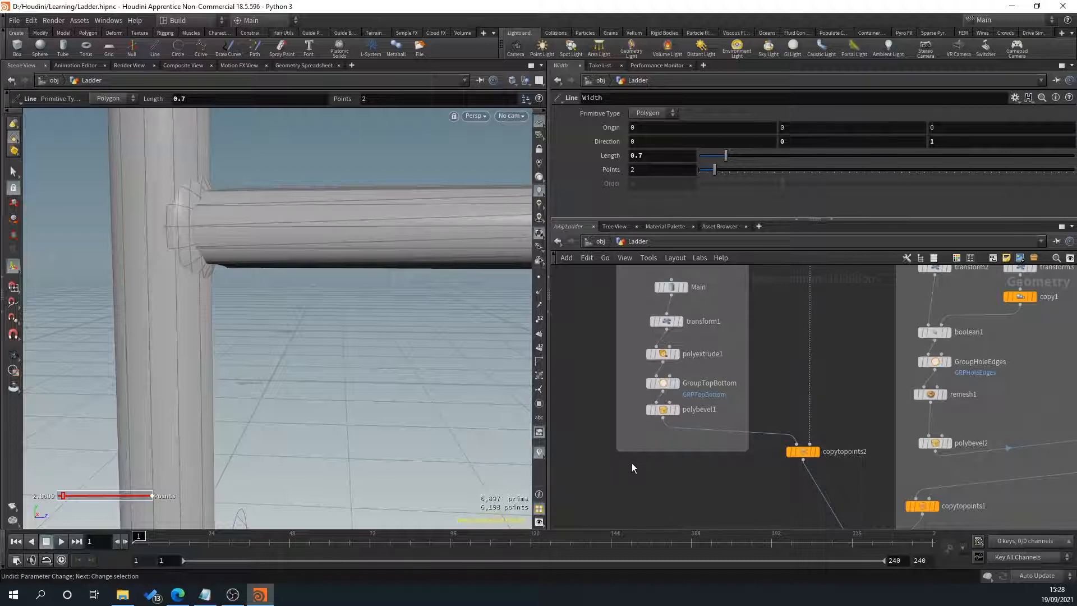
pyautogui.moveTo(757, 391); pyautogui.dragTo(762, 441, button='middle')
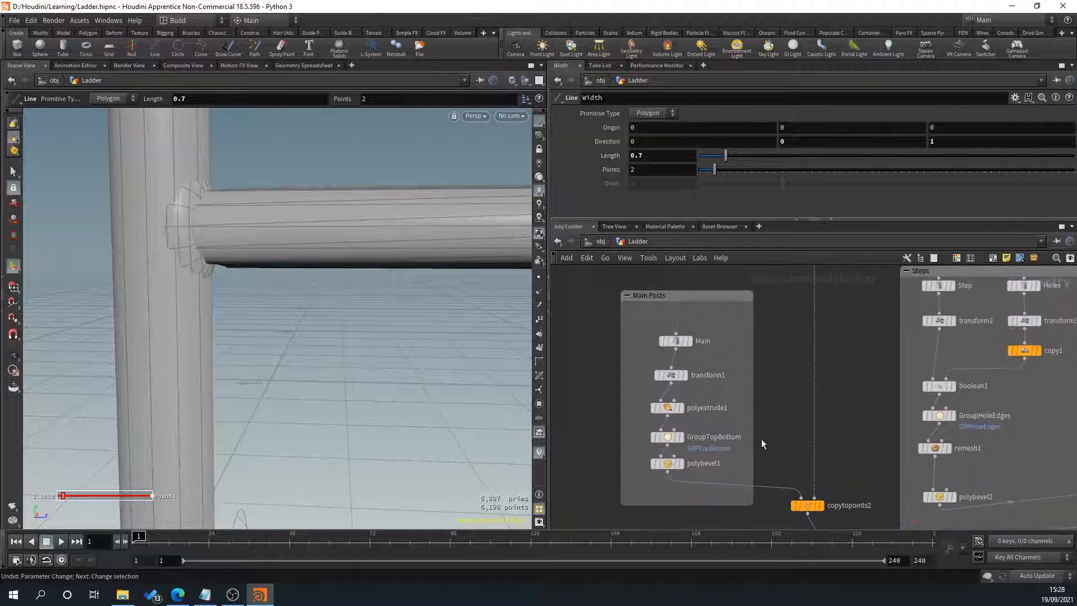
pyautogui.moveTo(720, 358); pyautogui.dragTo(723, 435, button='middle')
pyautogui.moveTo(701, 370); pyautogui.dragTo(702, 319)
# Move the five Main Posts nodes, from Main to polybevel1, higher inside their network box
pyautogui.moveTo(782, 432); pyautogui.dragTo(774, 389, button='middle')
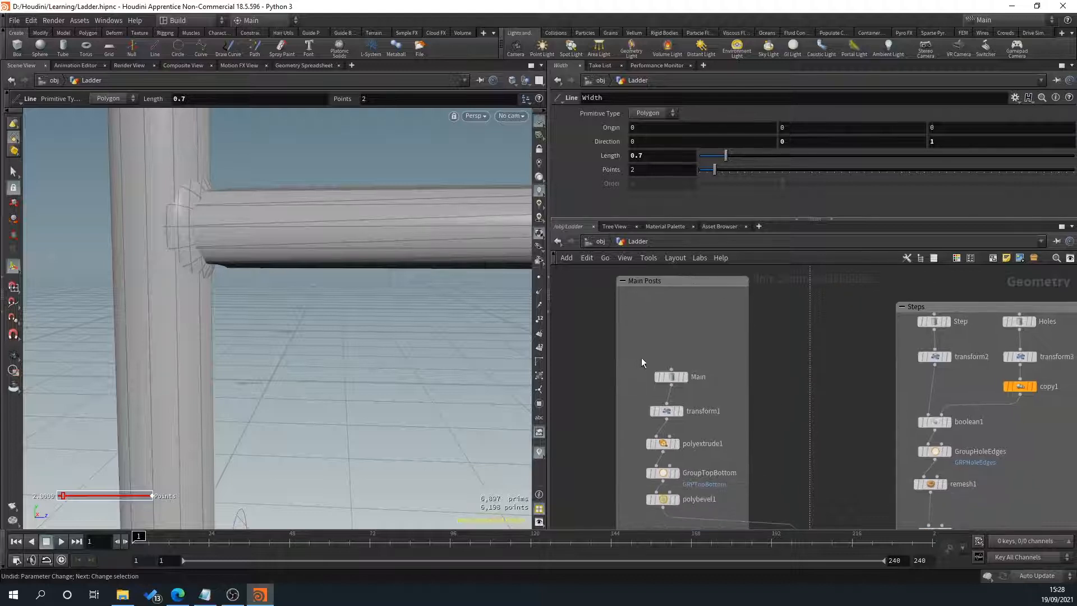
pyautogui.moveTo(645, 353); pyautogui.dragTo(659, 446)
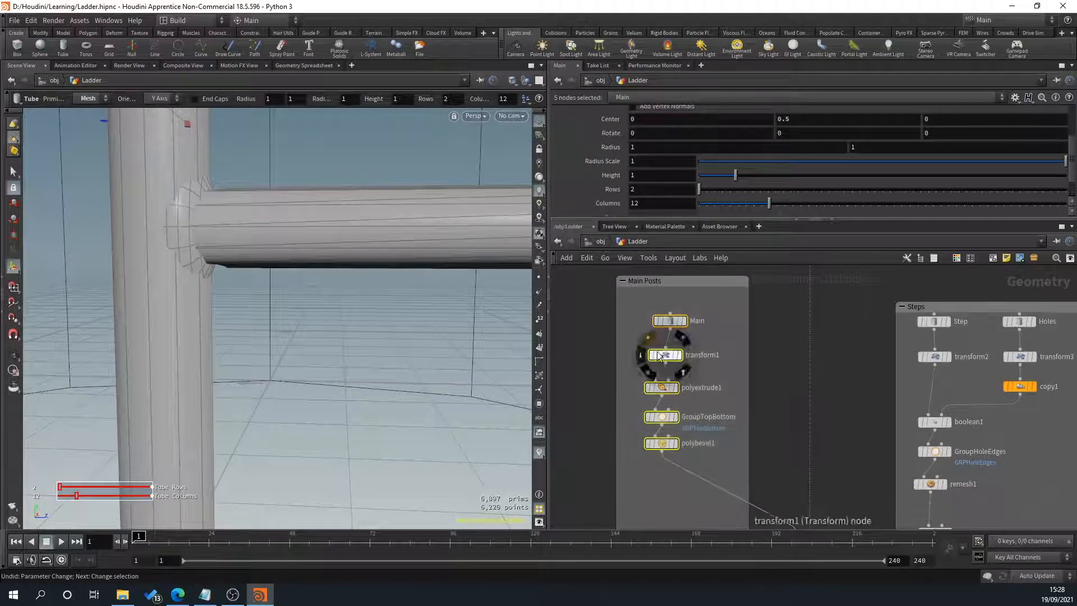
pyautogui.moveTo(758, 446); pyautogui.dragTo(757, 403, button='middle')
# Insert a Labs Auto UV node between polybevel1 and copytopoints2
pyautogui.click(678, 439)
pyautogui.click(662, 409)
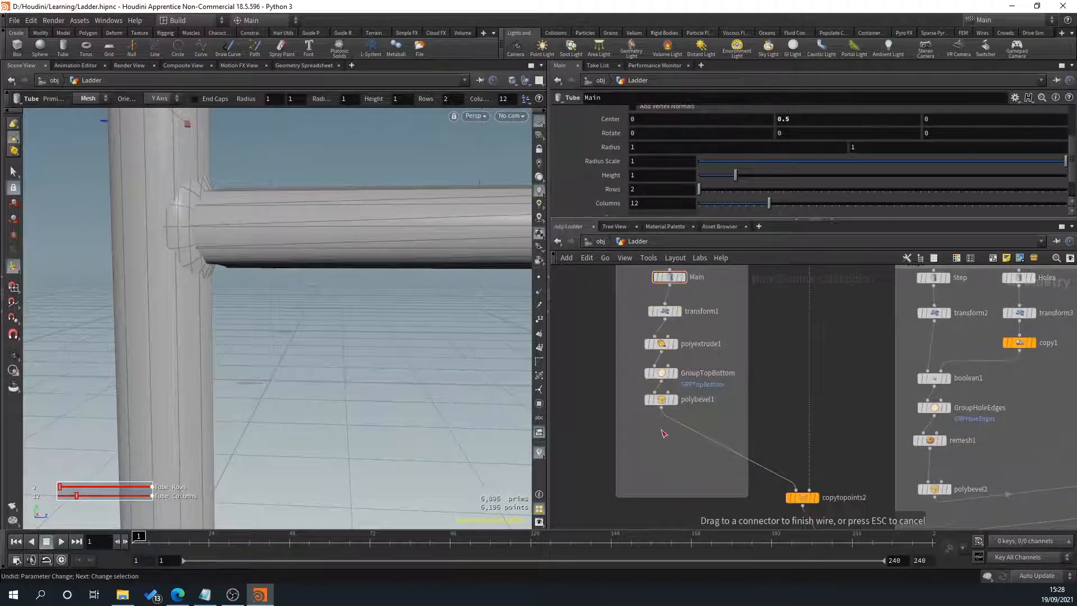
pyautogui.press('Tab')
pyautogui.write('aut')
pyautogui.press('Return')
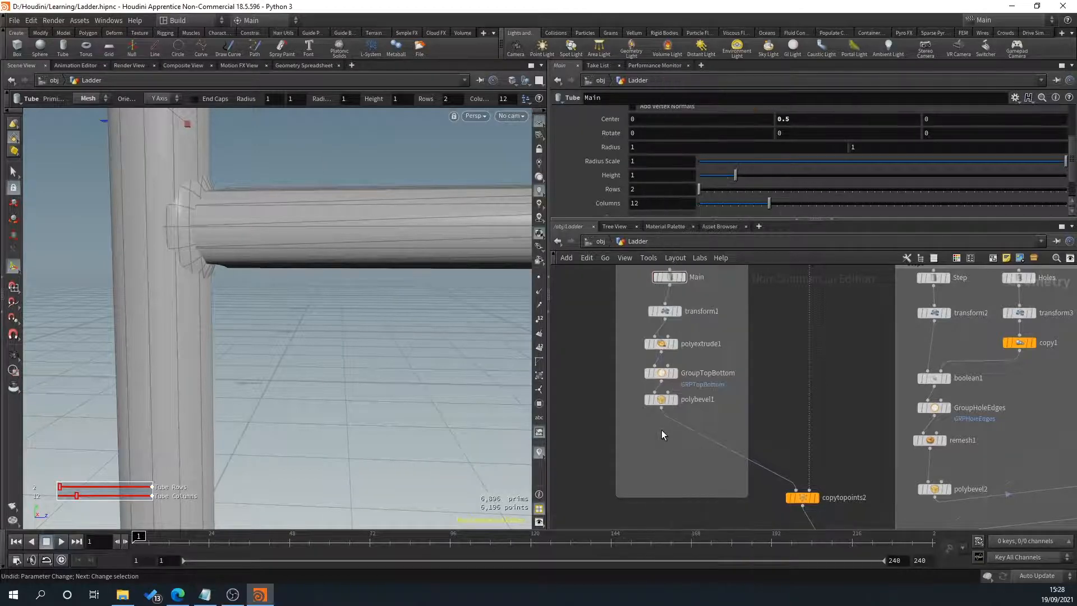
pyautogui.click(662, 430)
pyautogui.moveTo(662, 433)
pyautogui.mouseDown()
pyautogui.moveTo(683, 428)
pyautogui.moveTo(671, 430)
pyautogui.mouseUp()
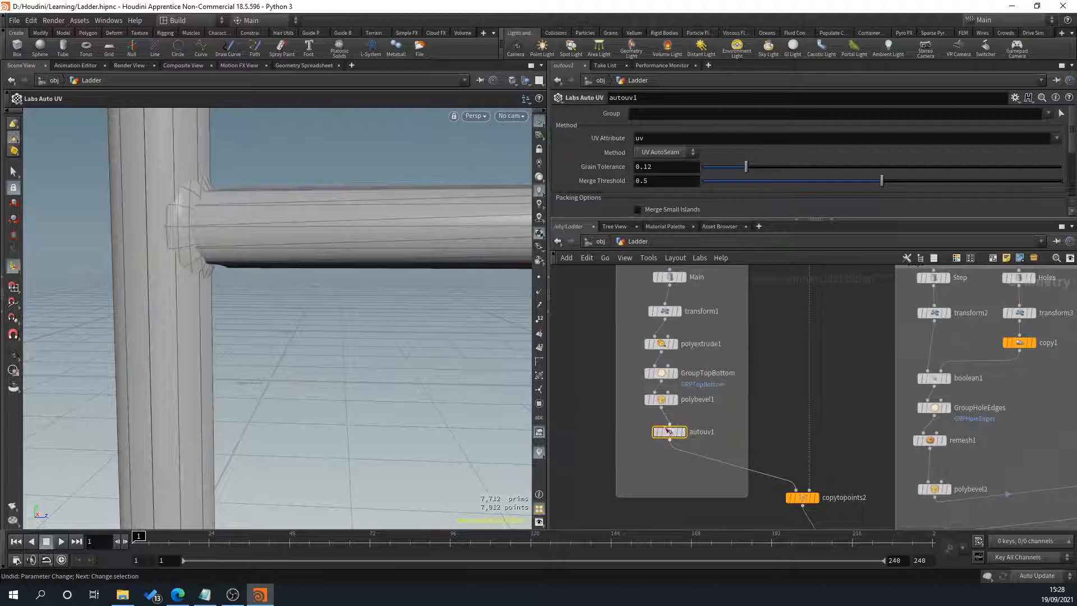
# Display the autouv1 result and inspect the post's UV layout in the UV view
pyautogui.click(681, 433)
pyautogui.press('Escape')
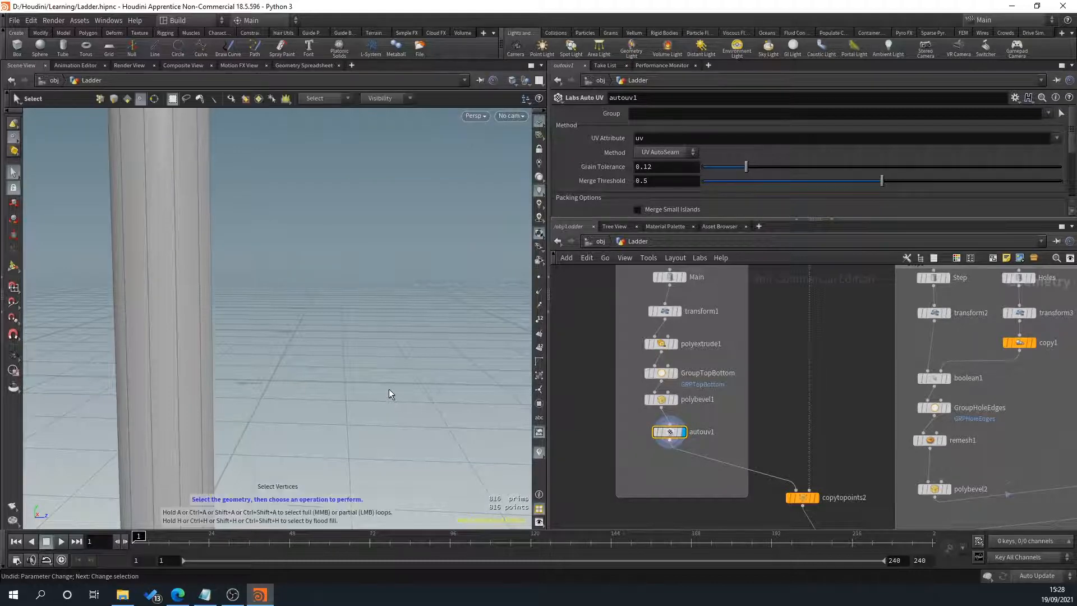
pyautogui.keyDown('alt'); pyautogui.scroll(-5, 378, 396); pyautogui.keyUp('alt')
pyautogui.keyDown('alt'); pyautogui.moveTo(377, 398); pyautogui.dragTo(342, 412, button='middle'); pyautogui.keyUp('alt')
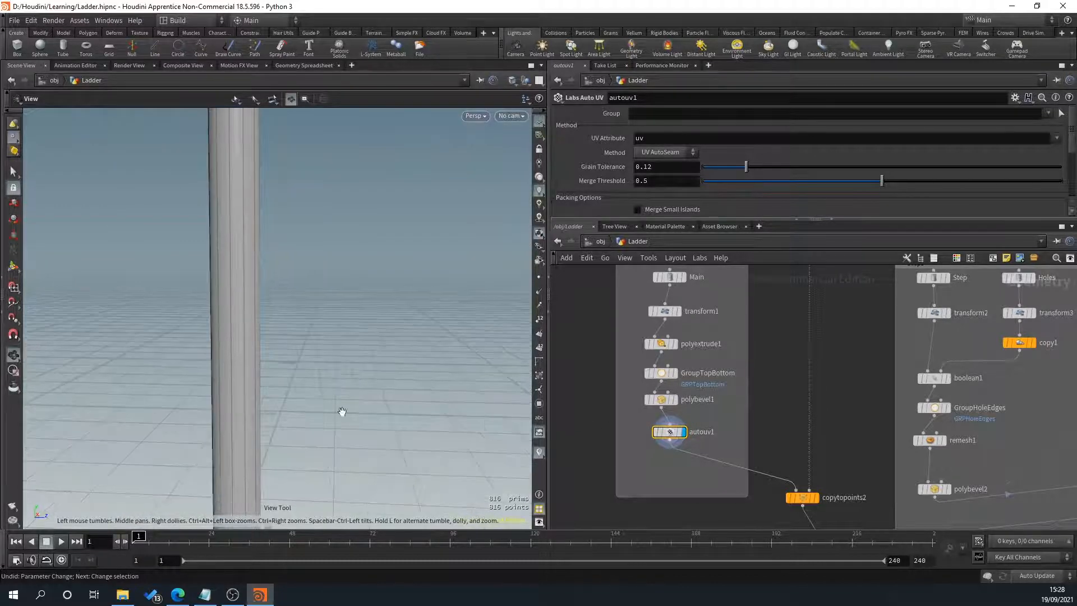
pyautogui.hotkey('space', '5')
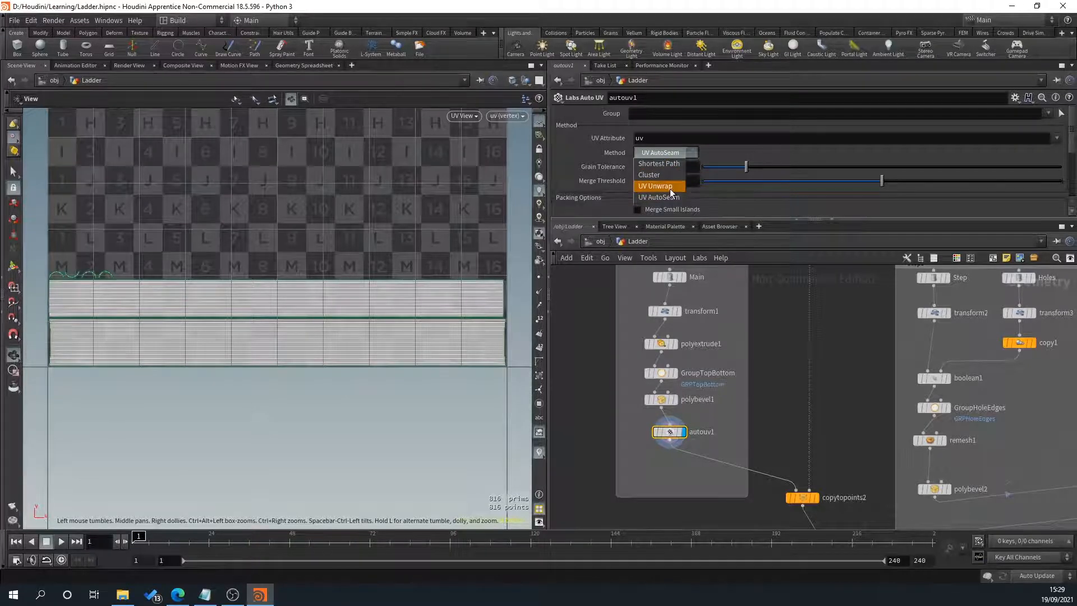
# Try the UV Unwrap method on autouv1 and return it to UV AutoSeam
pyautogui.click(668, 187)
pyautogui.click(662, 154)
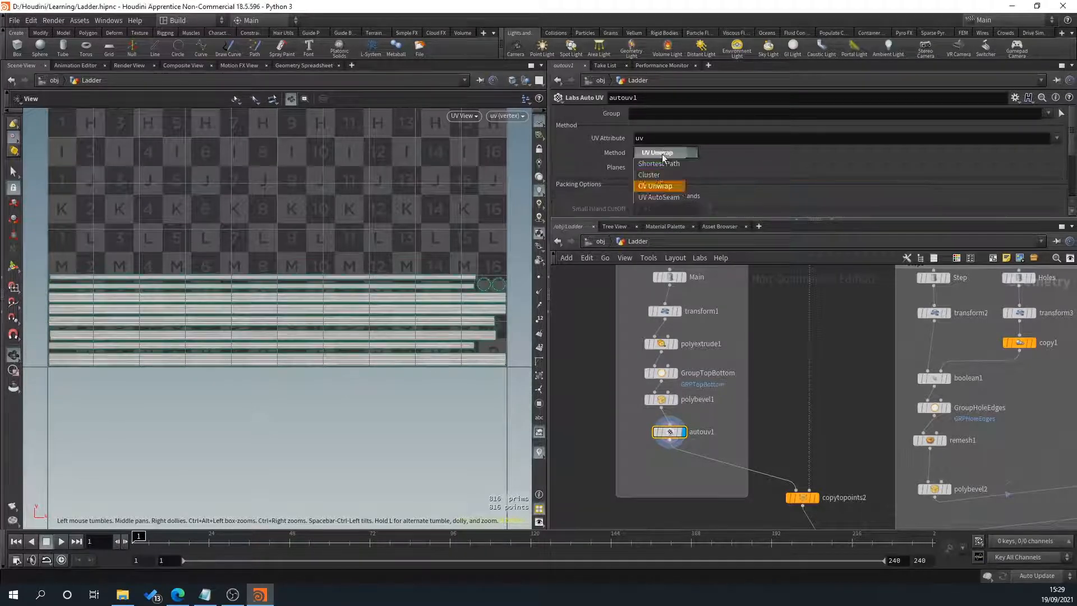
pyautogui.click(660, 197)
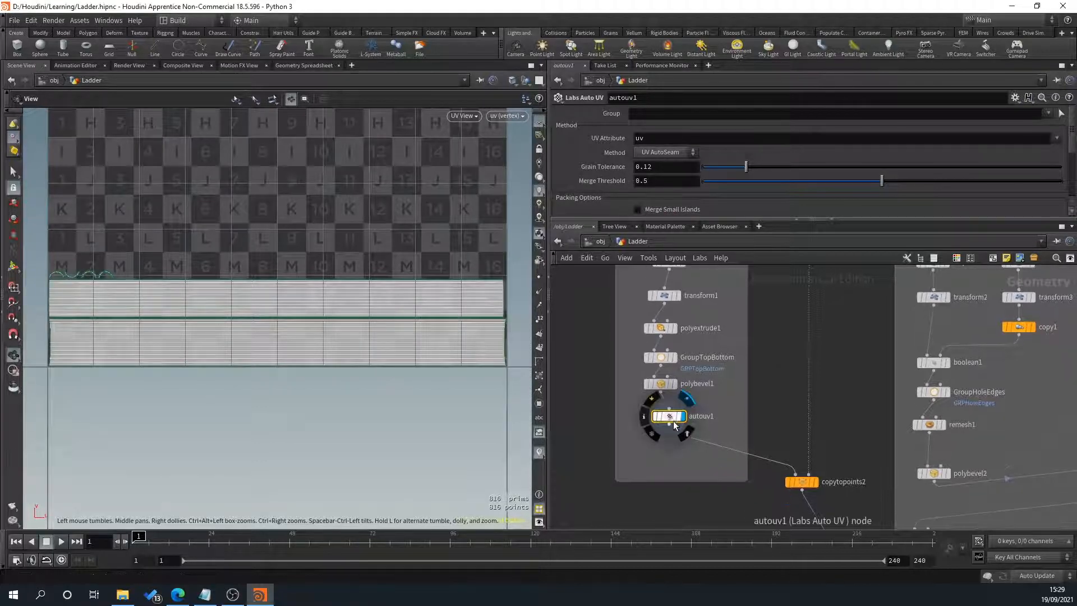
# Add a Labs Quick Material node below autouv1, ahead of copytopoints2, and display it
pyautogui.press('Tab')
pyautogui.write('quick')
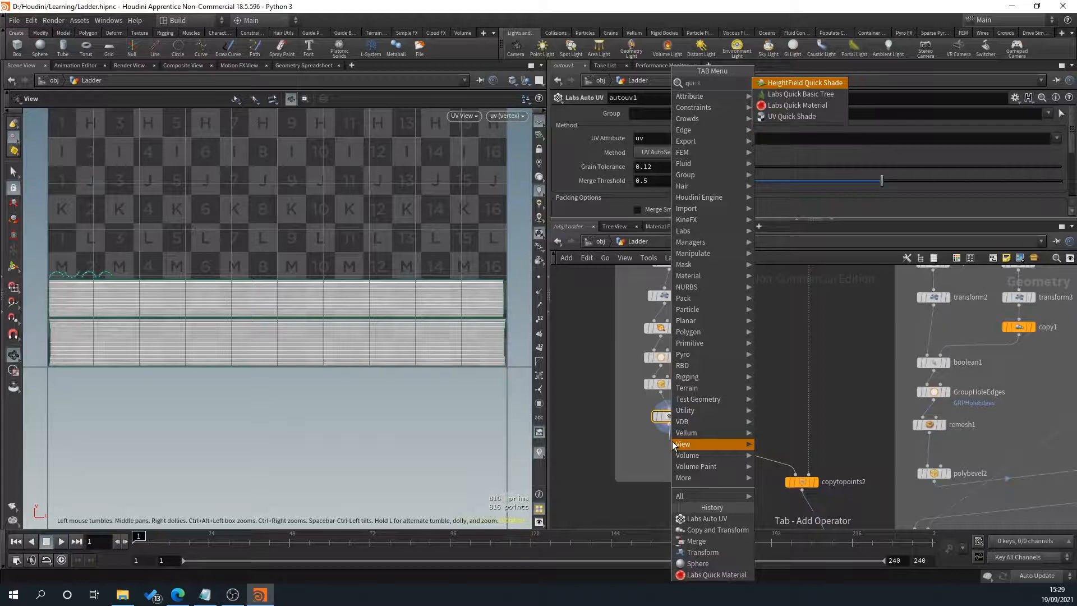
pyautogui.press('Down')
pyautogui.press('Down')
pyautogui.press('Return')
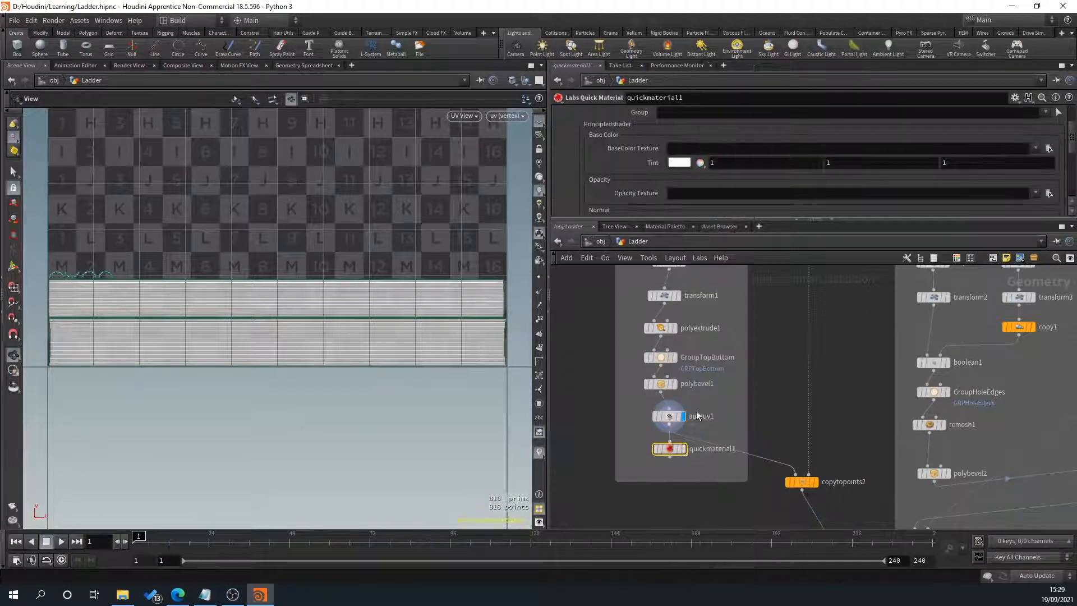
pyautogui.moveTo(670, 450); pyautogui.dragTo(701, 447)
pyautogui.click(699, 443)
pyautogui.click(713, 449)
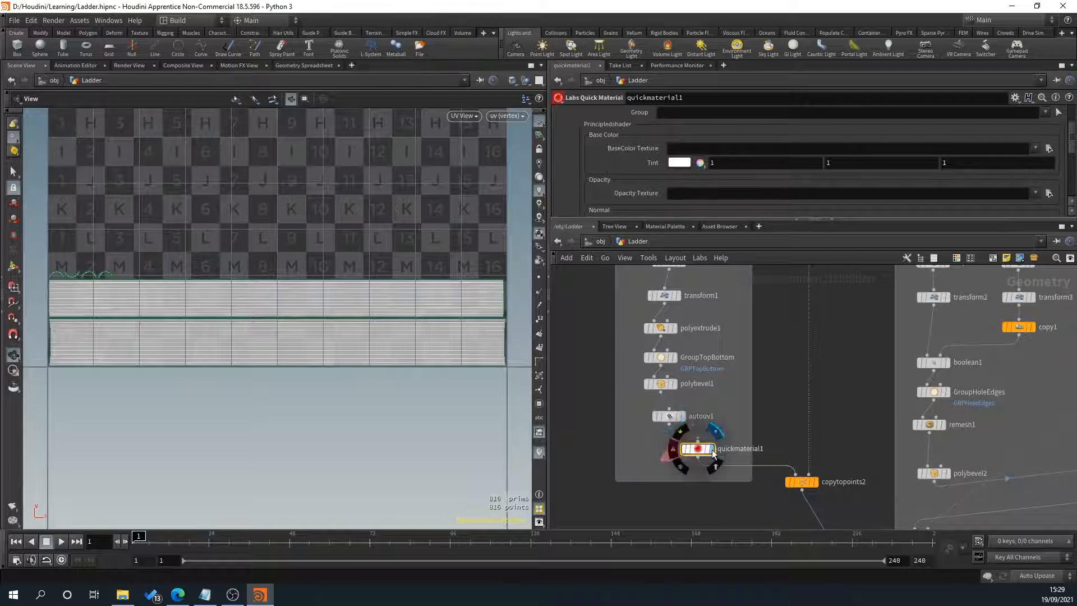
# Return to the perspective view and connect the output of autouv1 to the input of quickmaterial1
pyautogui.hotkey('space', '1')
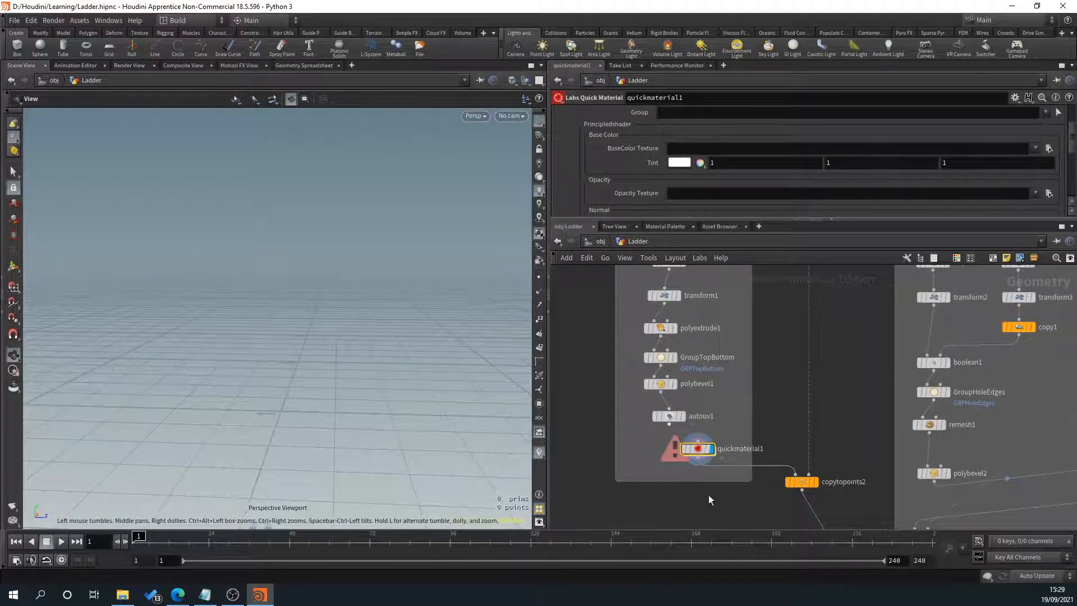
pyautogui.click(697, 442)
pyautogui.click(669, 423)
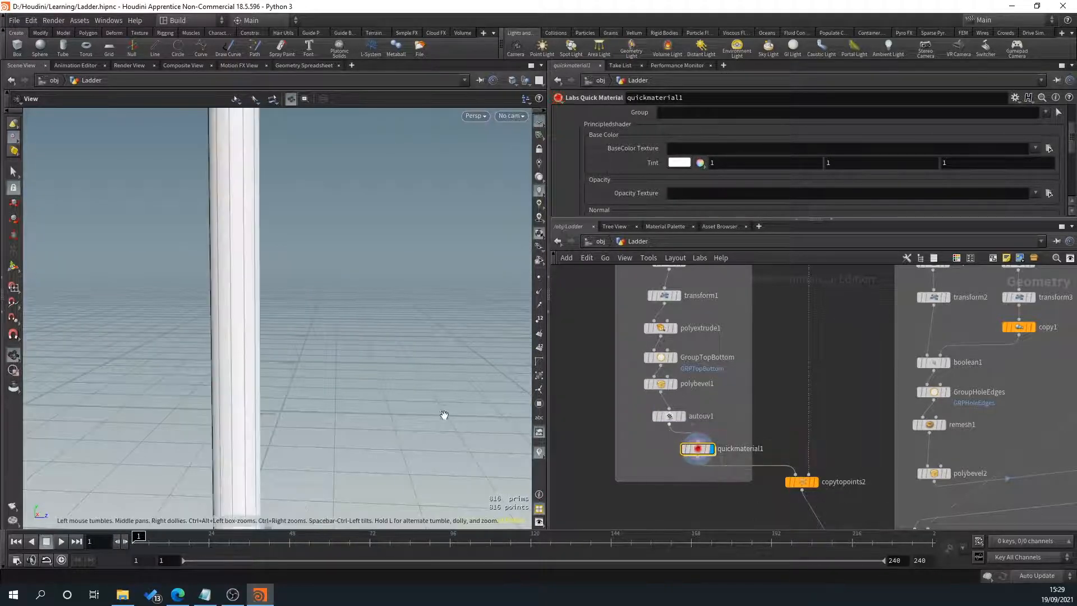
# Set the material type of quickmaterial1 to Labs PBR and view the full post
pyautogui.scroll(-5, 445, 415)
pyautogui.moveTo(428, 382); pyautogui.dragTo(358, 416, button='middle')
pyautogui.scroll(2, 659, 163)
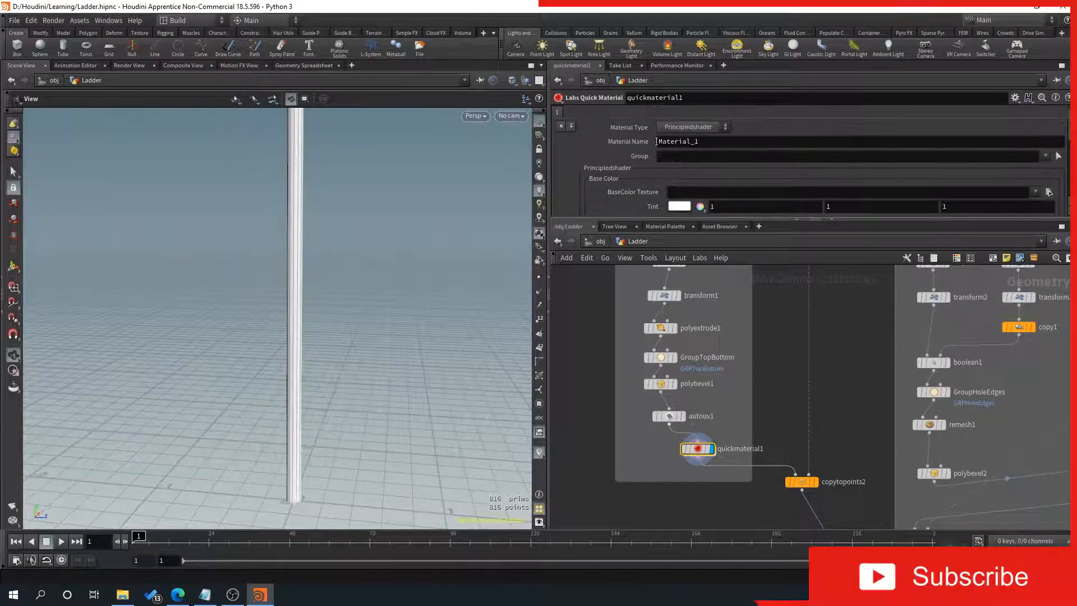
pyautogui.scroll(1, 656, 141)
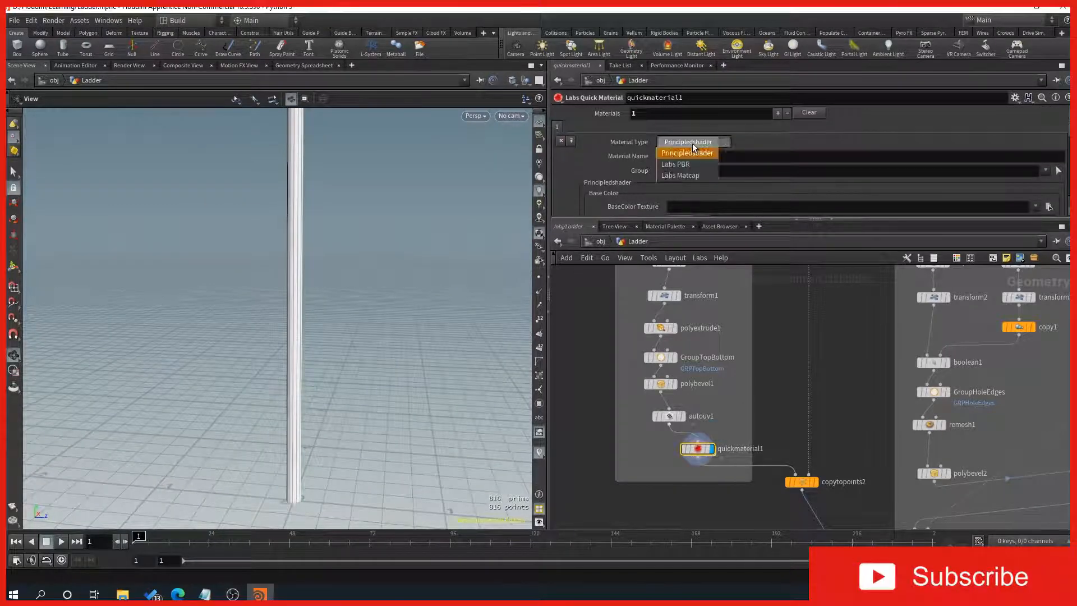
pyautogui.click(690, 167)
pyautogui.scroll(-4, 375, 299)
pyautogui.moveTo(351, 317); pyautogui.dragTo(298, 323, button='middle')
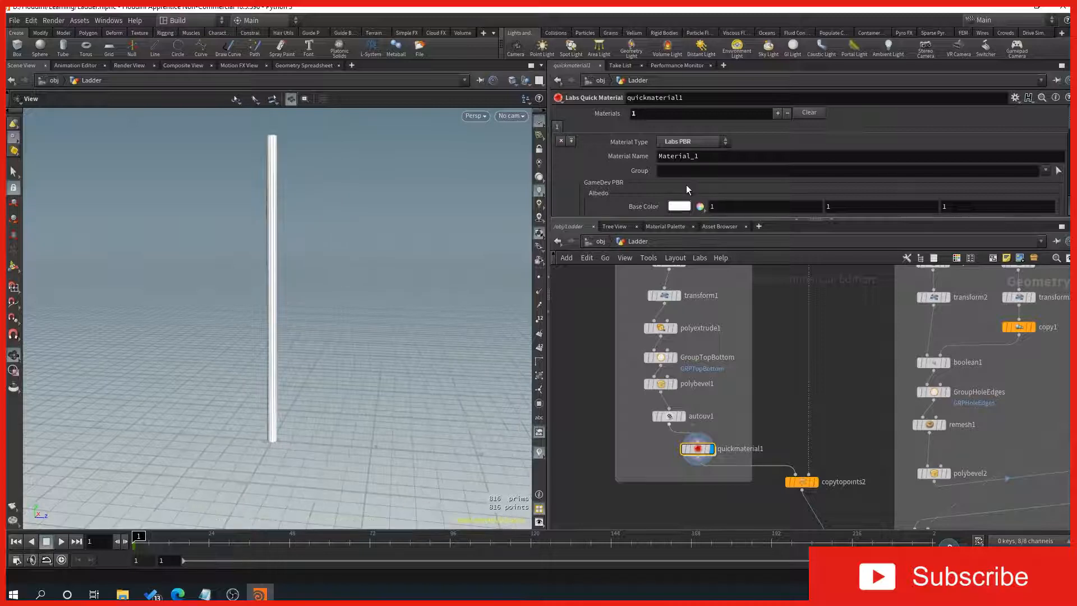
# Enable the albedo texture on quickmaterial1 and load TexturesCom_Metal_SteelRough2_1K_albedo.tif
pyautogui.scroll(-1, 687, 186)
pyautogui.click(671, 190)
pyautogui.scroll(-2, 672, 190)
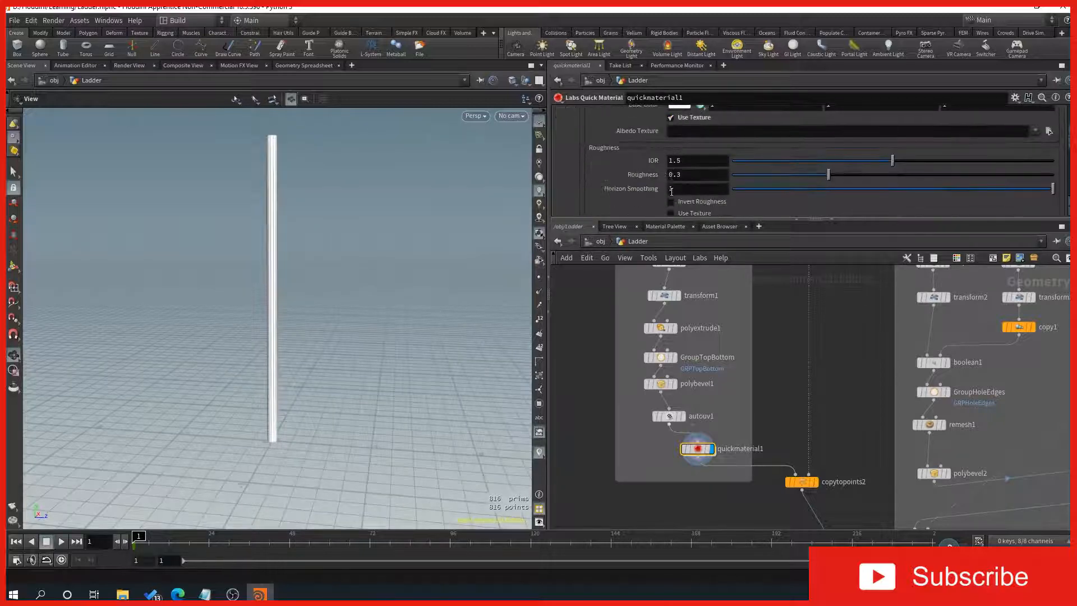
pyautogui.click(1048, 146)
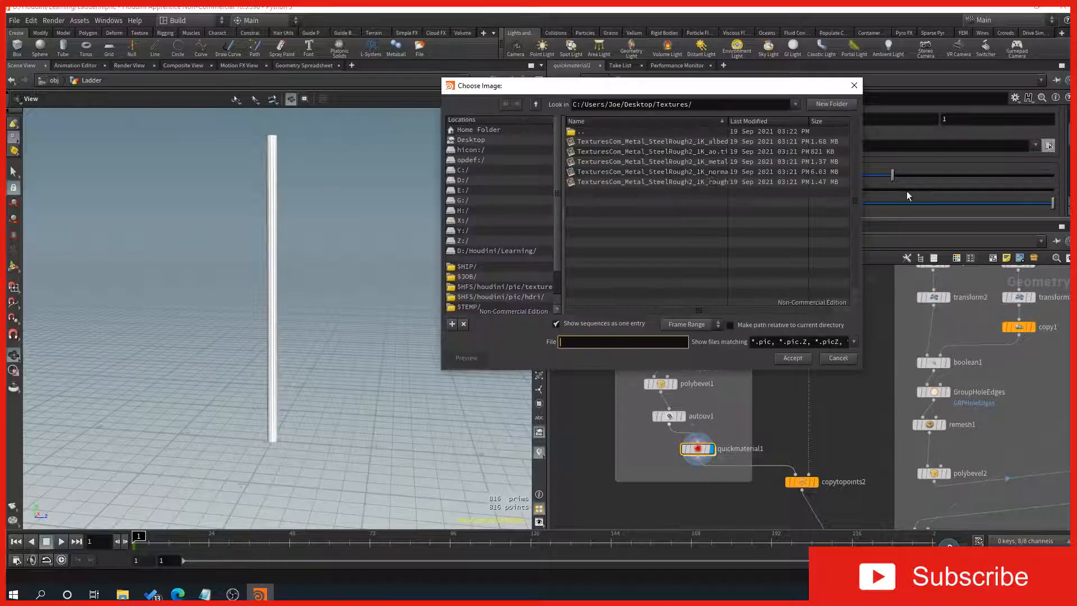
pyautogui.moveTo(727, 128); pyautogui.dragTo(782, 129)
pyautogui.doubleClick(645, 141)
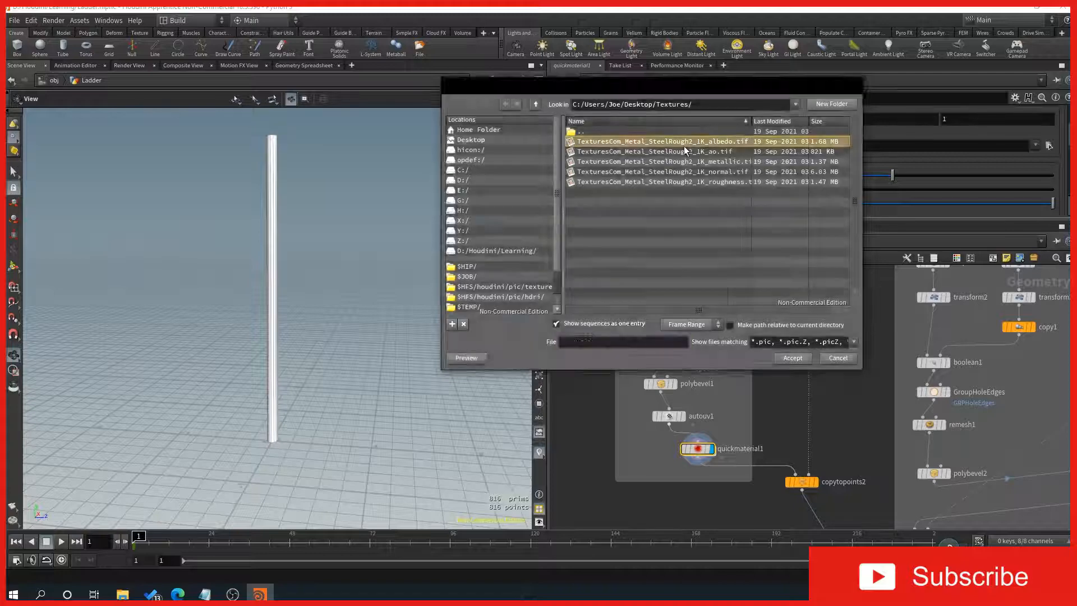
# Enable the roughness texture on quickmaterial1 and load TexturesCom_Metal_SteelRough2_1K_roughness.tif
pyautogui.scroll(-1, 620, 178)
pyautogui.scroll(3, 620, 179)
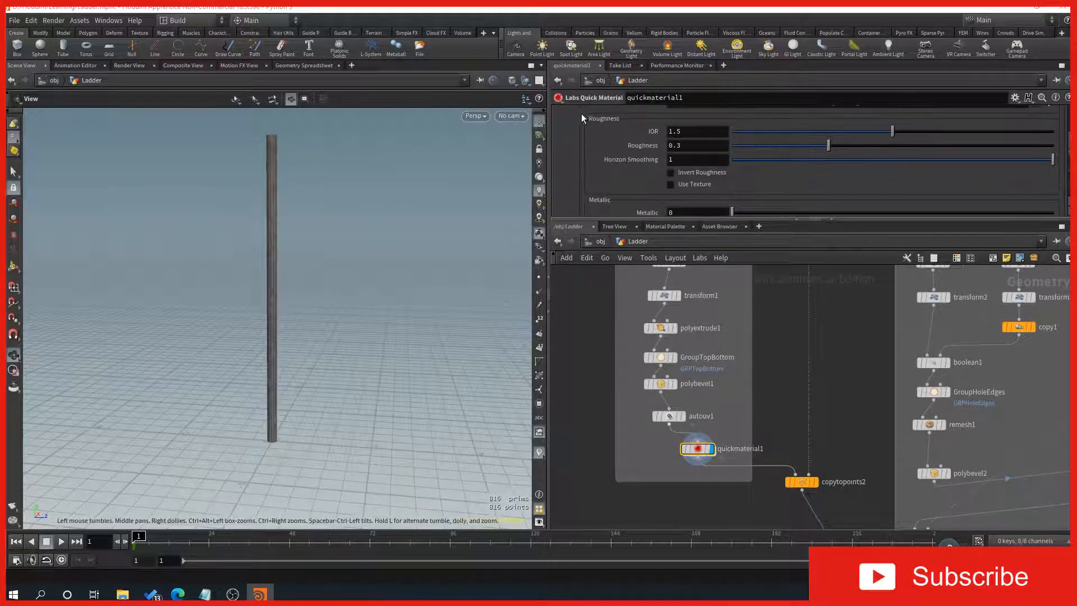
pyautogui.click(672, 185)
pyautogui.click(1049, 197)
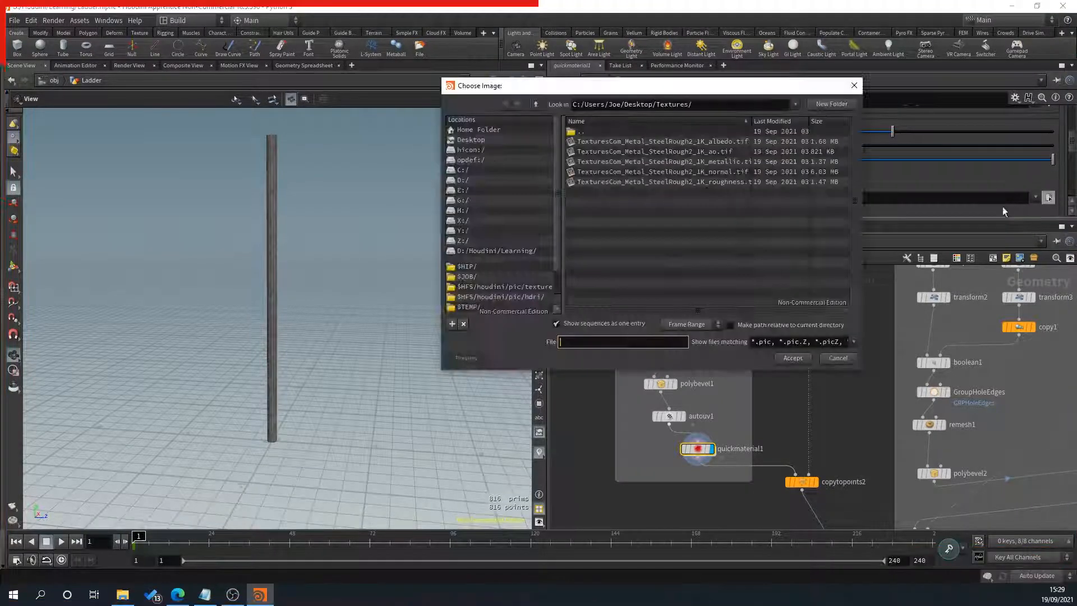
pyautogui.doubleClick(701, 182)
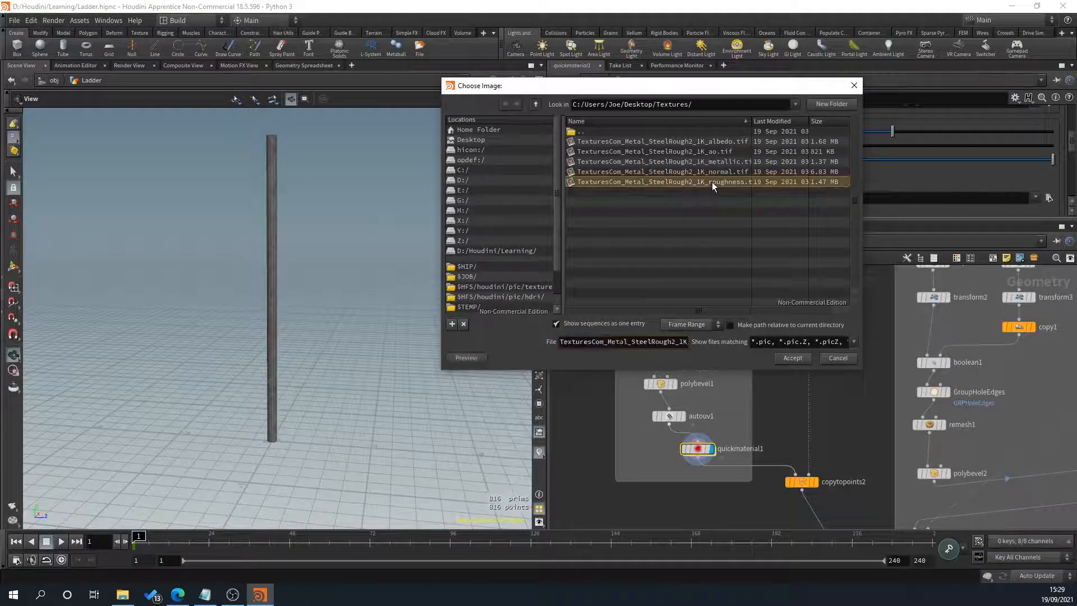
# Enable the metallic texture on quickmaterial1 and load TexturesCom_Metal_SteelRough2_1K_metallic.tif
pyautogui.scroll(-3, 682, 159)
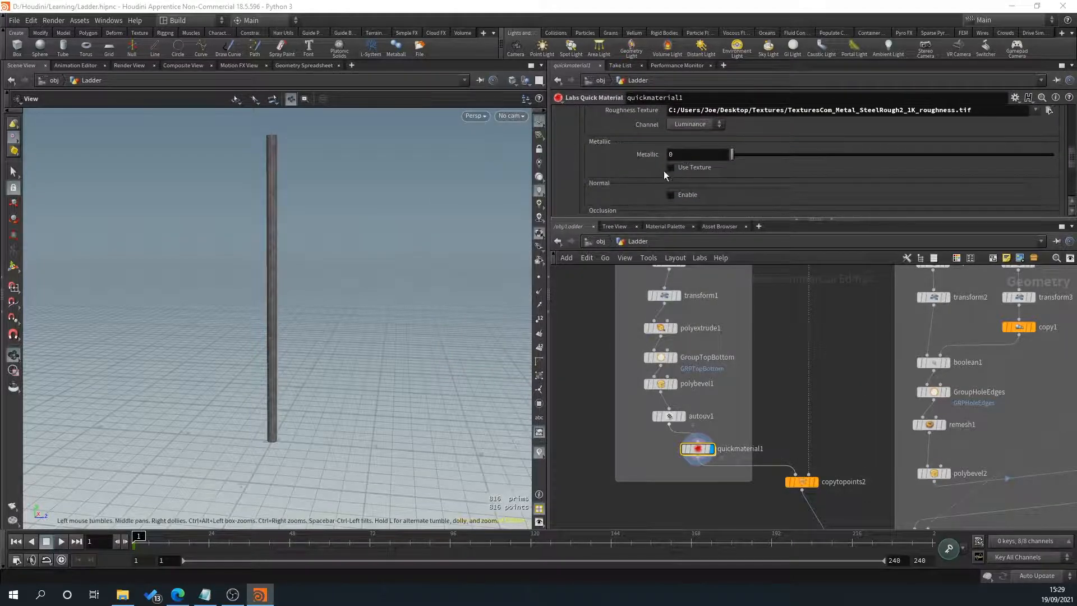
pyautogui.click(670, 168)
pyautogui.click(1048, 182)
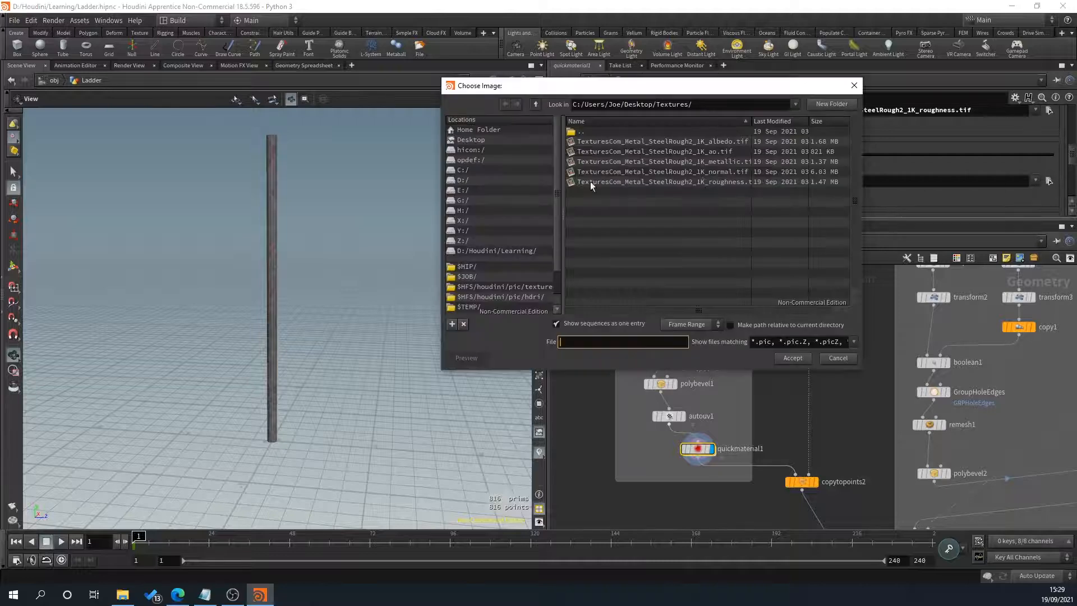
pyautogui.doubleClick(718, 164)
# Enable the normal map on quickmaterial1 and load TexturesCom_Metal_SteelRough2_1K_normal.tif
pyautogui.scroll(-2, 634, 193)
pyautogui.scroll(-3, 634, 194)
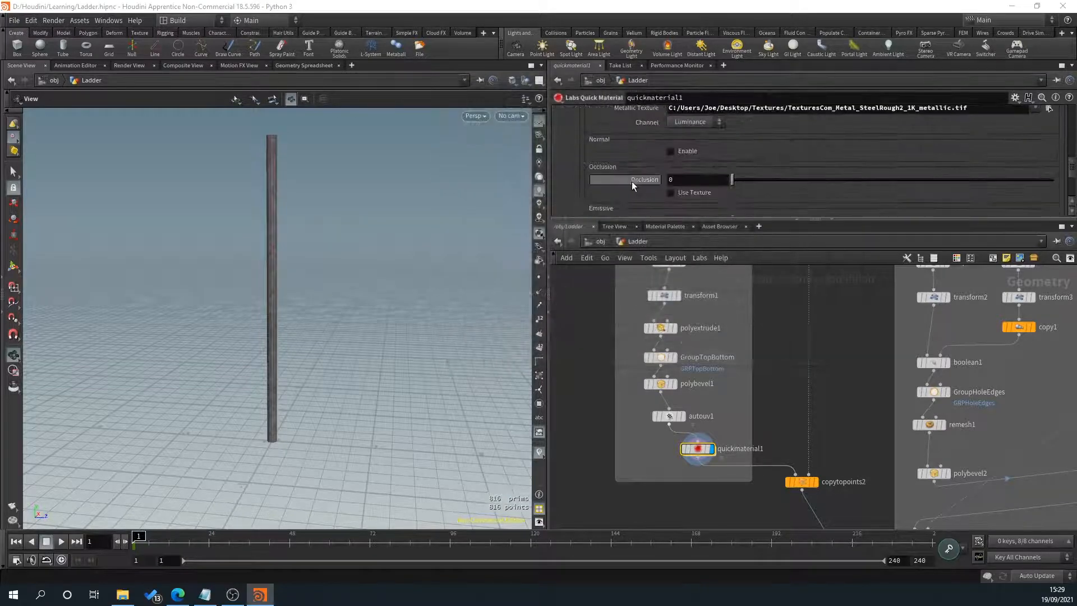
pyautogui.click(671, 151)
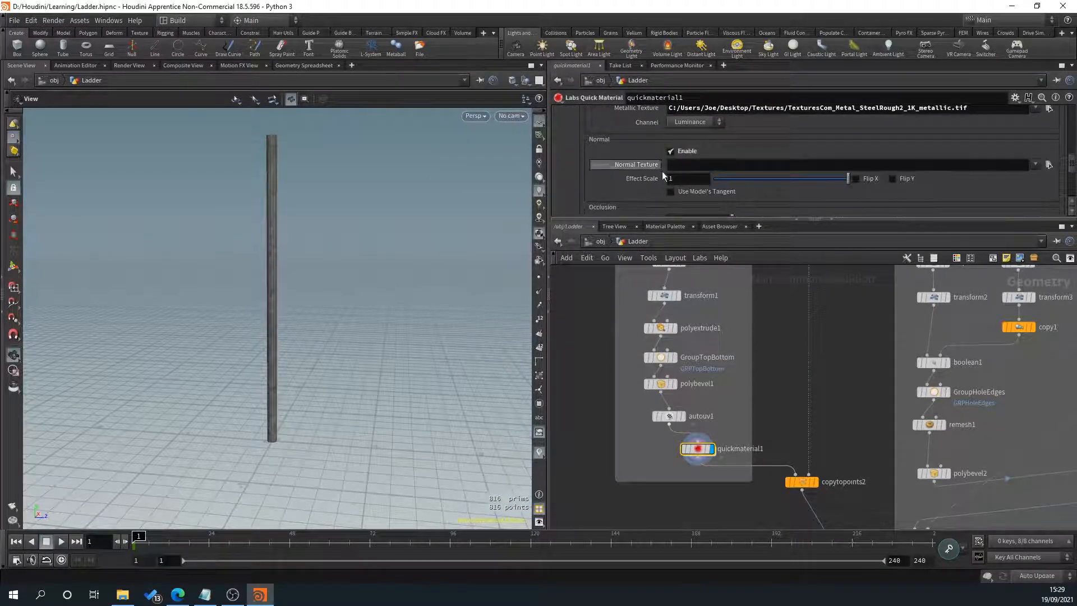
pyautogui.click(1048, 166)
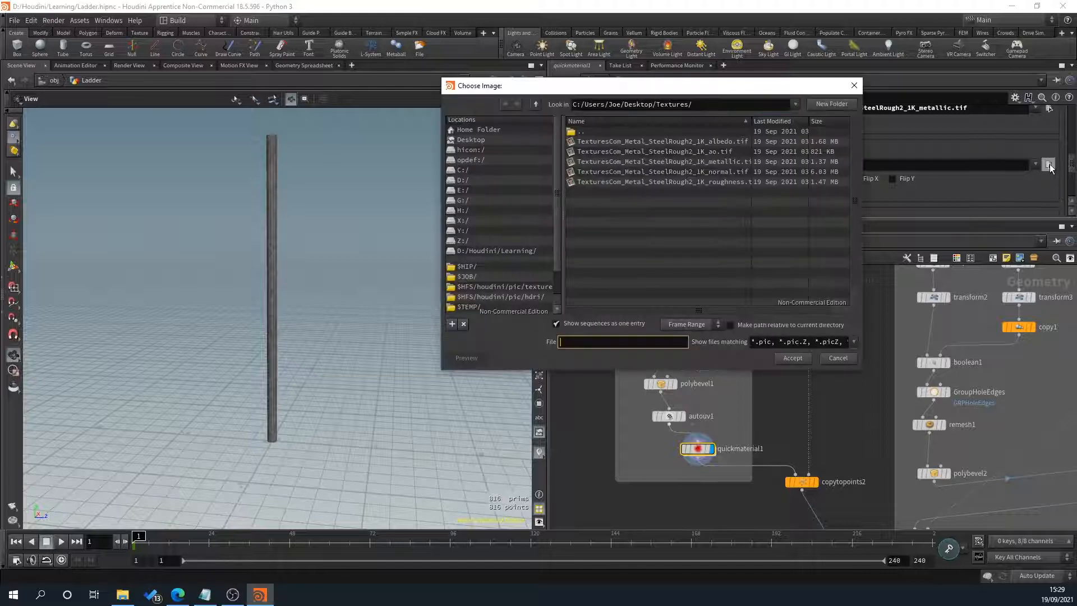
pyautogui.doubleClick(678, 173)
# Enable the occlusion texture on quickmaterial1, load TexturesCom_Metal_SteelRough2_1K_ao.tif and inspect the textured post
pyautogui.scroll(-3, 673, 180)
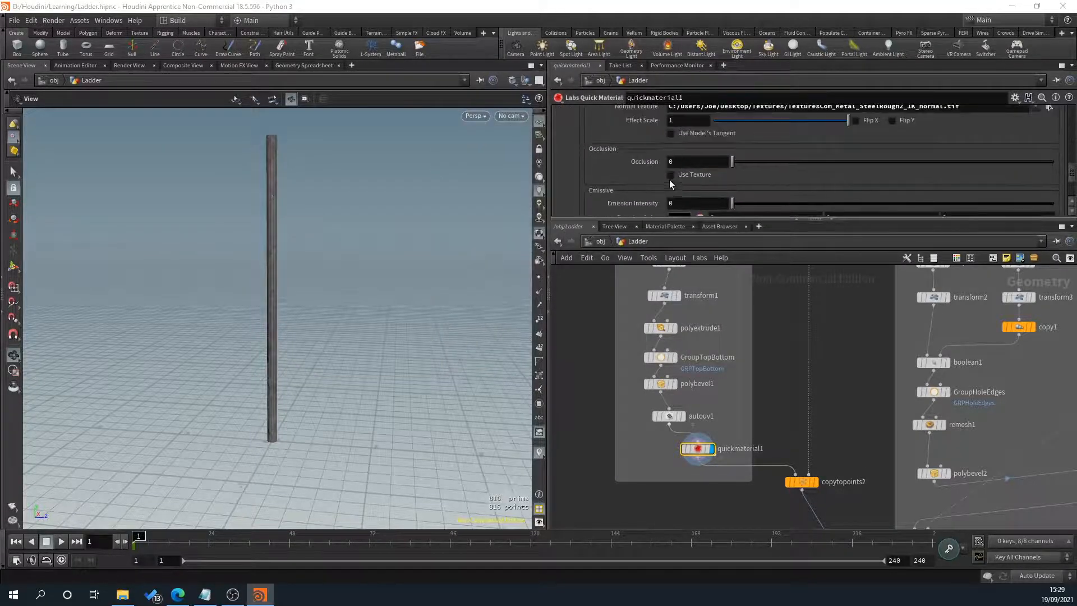
pyautogui.click(671, 175)
pyautogui.click(1049, 189)
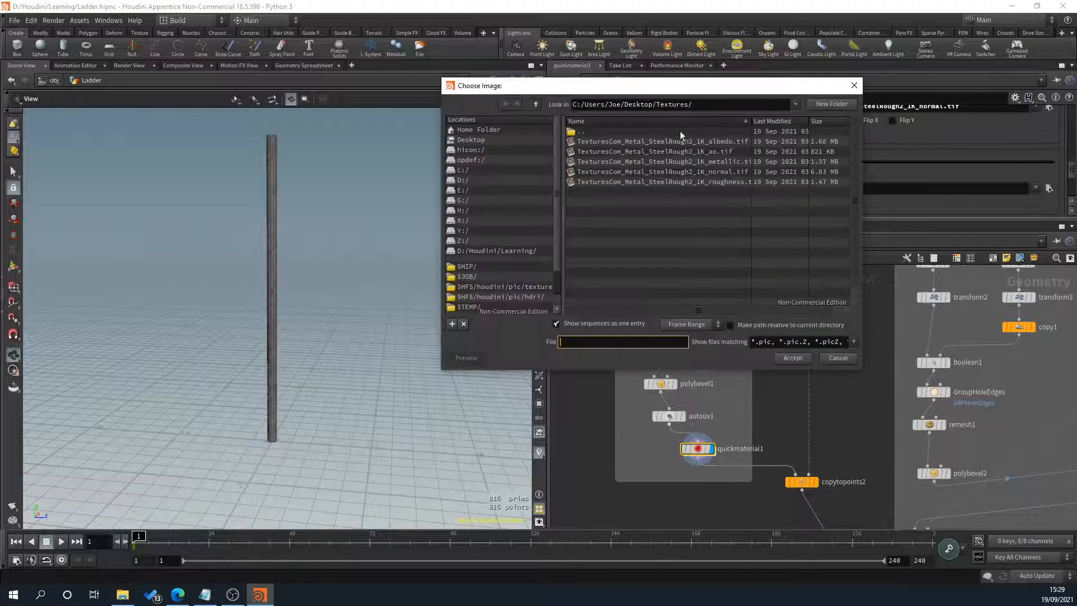
pyautogui.doubleClick(719, 154)
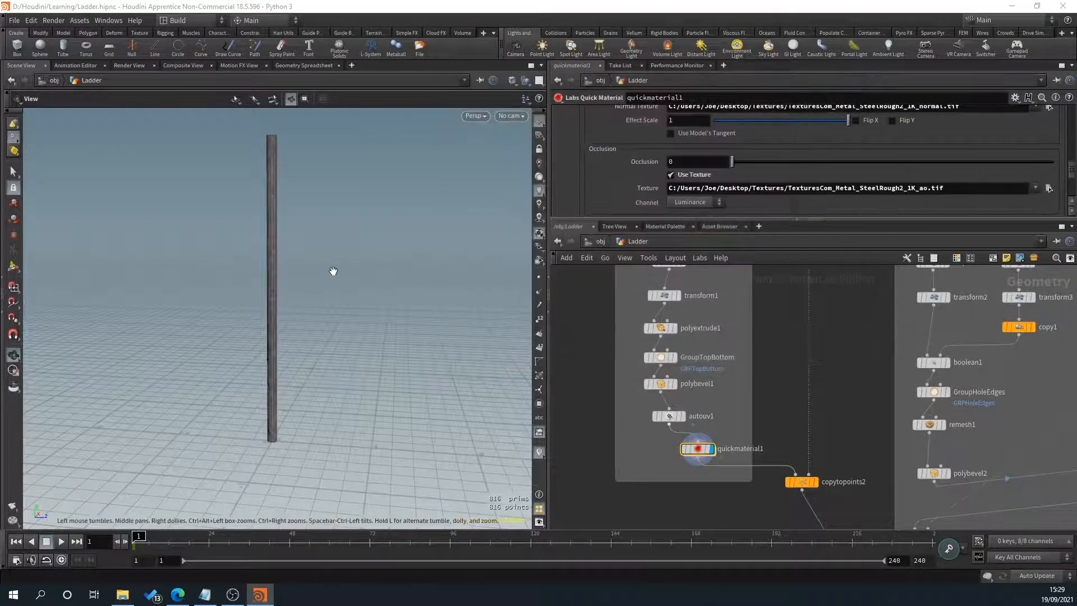
pyautogui.scroll(5, 289, 296)
pyautogui.moveTo(300, 367); pyautogui.dragTo(137, 209)
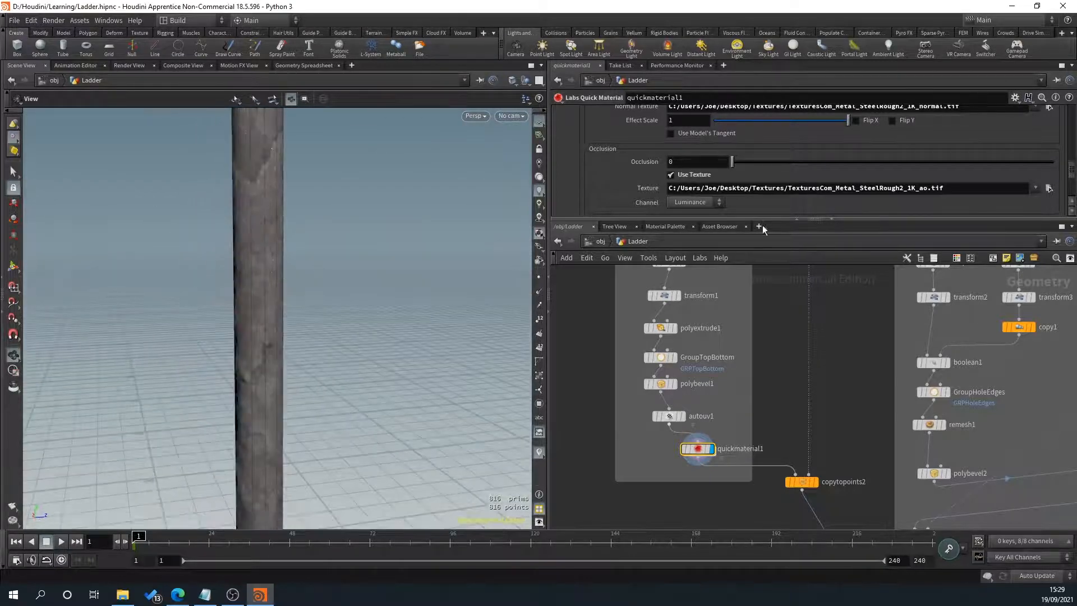
# Invert the roughness of quickmaterial1 and inspect the post's surface from different angles
pyautogui.scroll(5, 606, 162)
pyautogui.scroll(1, 610, 157)
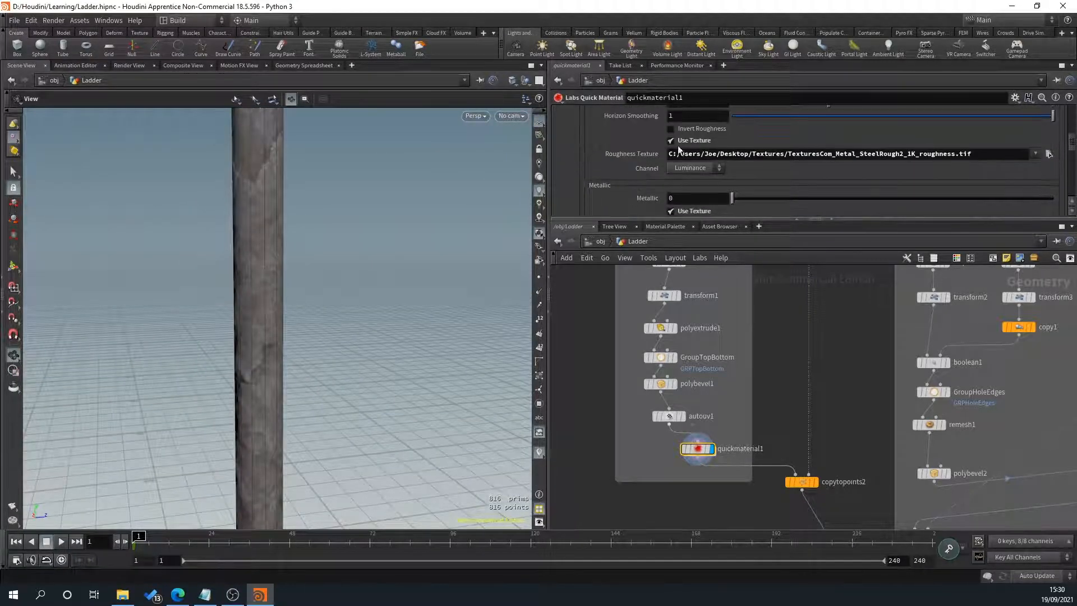
pyautogui.click(671, 129)
pyautogui.moveTo(337, 306)
pyautogui.mouseDown()
pyautogui.moveTo(356, 314)
pyautogui.moveTo(335, 305)
pyautogui.moveTo(370, 279)
pyautogui.moveTo(294, 332)
pyautogui.moveTo(264, 402)
pyautogui.moveTo(250, 399)
pyautogui.moveTo(283, 396)
pyautogui.mouseUp()
pyautogui.moveTo(357, 419); pyautogui.dragTo(336, 372)
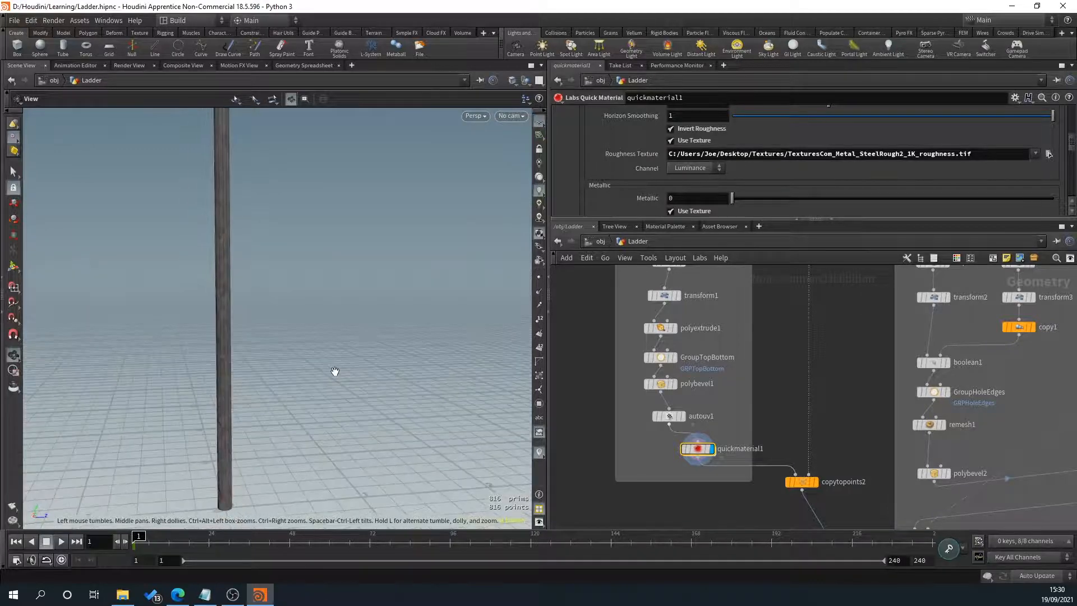
pyautogui.moveTo(416, 347); pyautogui.dragTo(443, 335)
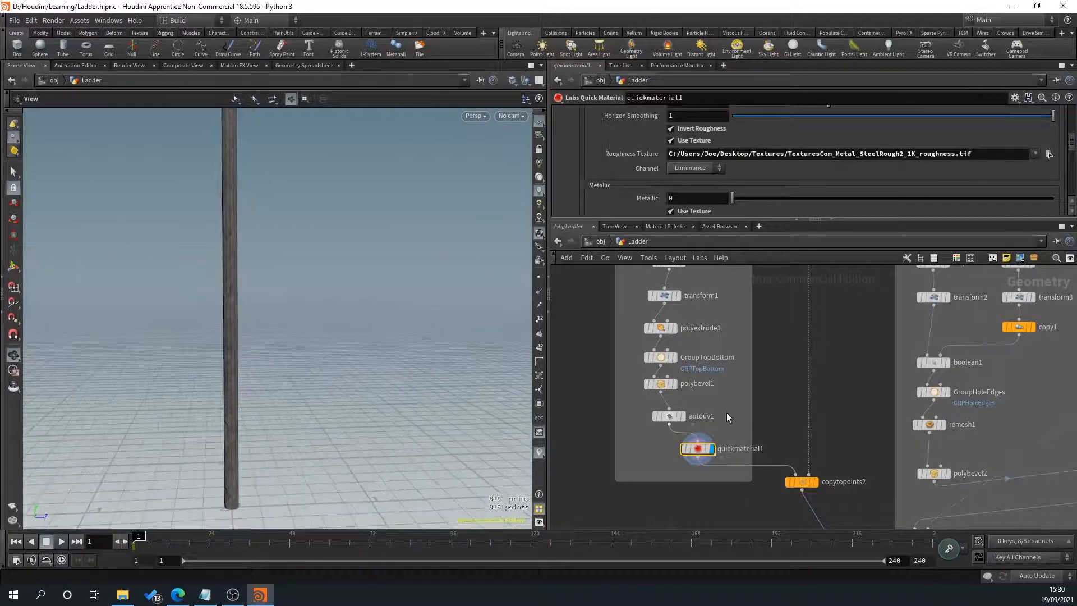
# Align quickmaterial1 under autouv1 and copy both nodes
pyautogui.moveTo(824, 418); pyautogui.dragTo(770, 385, button='middle')
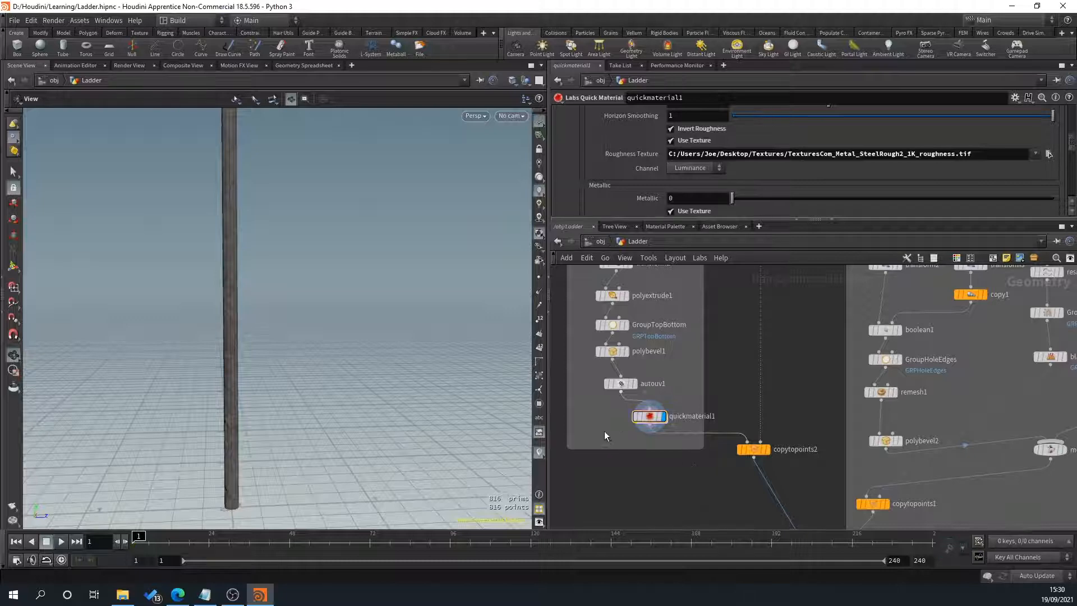
pyautogui.moveTo(604, 431); pyautogui.dragTo(640, 446, button='middle')
pyautogui.moveTo(680, 437); pyautogui.dragTo(654, 439)
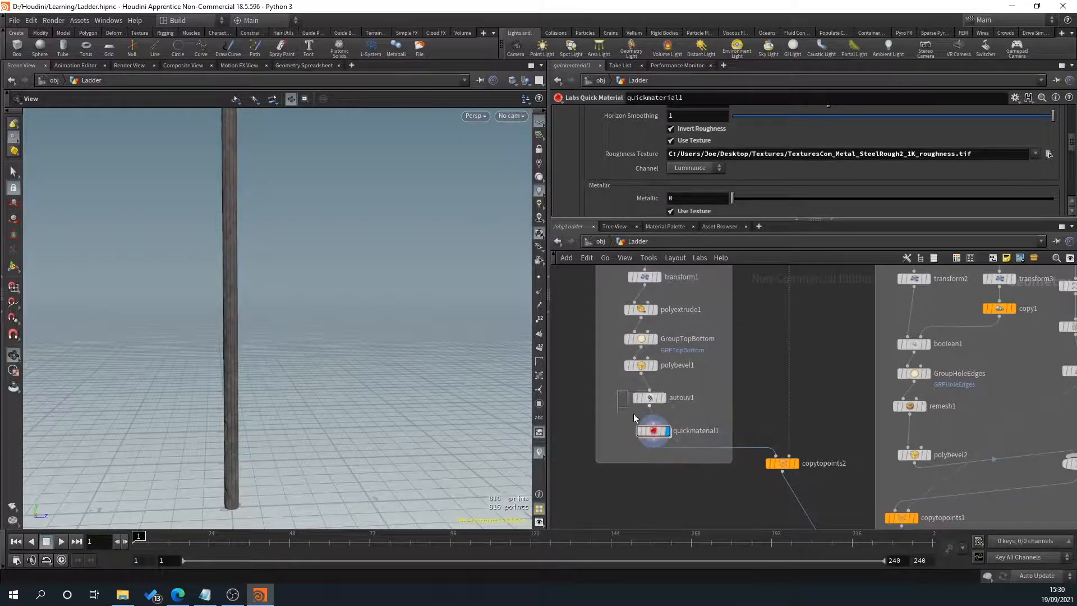
pyautogui.moveTo(617, 387); pyautogui.dragTo(680, 448)
pyautogui.hotkey('ctrl', 'c')
# Move the Step and Holes node chains, down to polybevel2, across the Steps network box next to the sphere1 chain
pyautogui.scroll(-2, 796, 375)
pyautogui.moveTo(796, 375); pyautogui.dragTo(687, 417, button='middle')
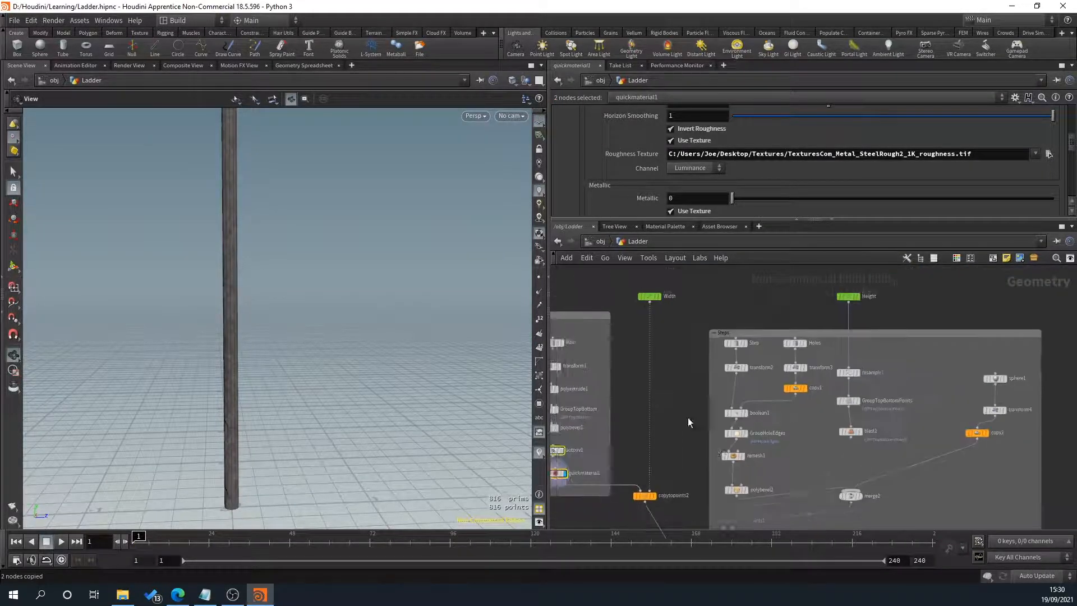
pyautogui.moveTo(712, 455); pyautogui.dragTo(682, 392, button='middle')
pyautogui.scroll(1, 681, 392)
pyautogui.scroll(-2, 776, 422)
pyautogui.moveTo(740, 446)
pyautogui.mouseDown(button='middle')
pyautogui.moveTo(701, 401)
pyautogui.moveTo(734, 455)
pyautogui.mouseUp(button='middle')
pyautogui.scroll(2, 701, 401)
pyautogui.scroll(-2, 821, 424)
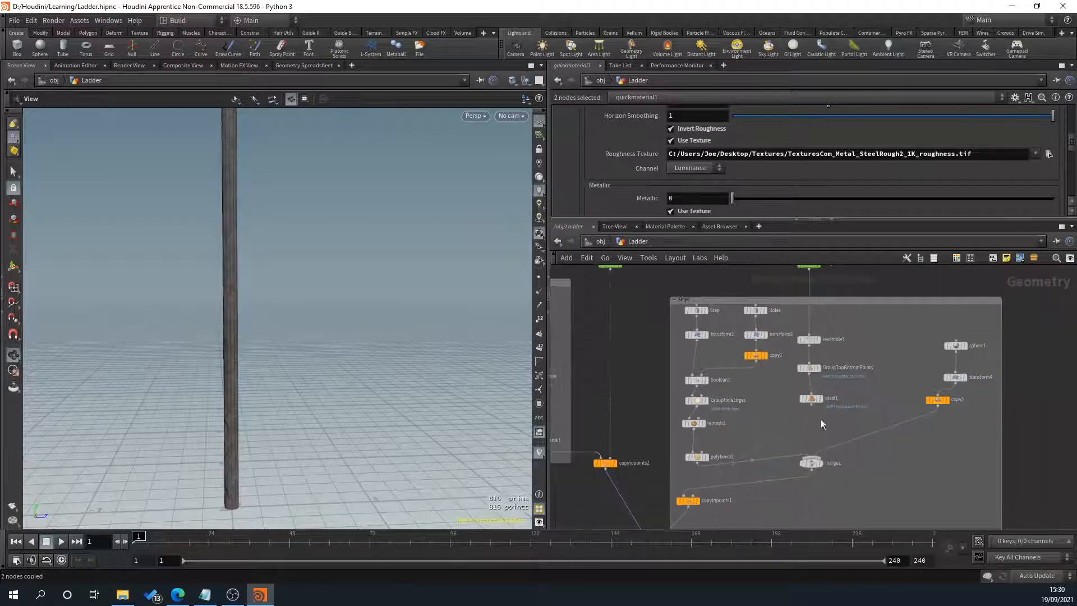
pyautogui.moveTo(821, 424); pyautogui.dragTo(814, 433, button='middle')
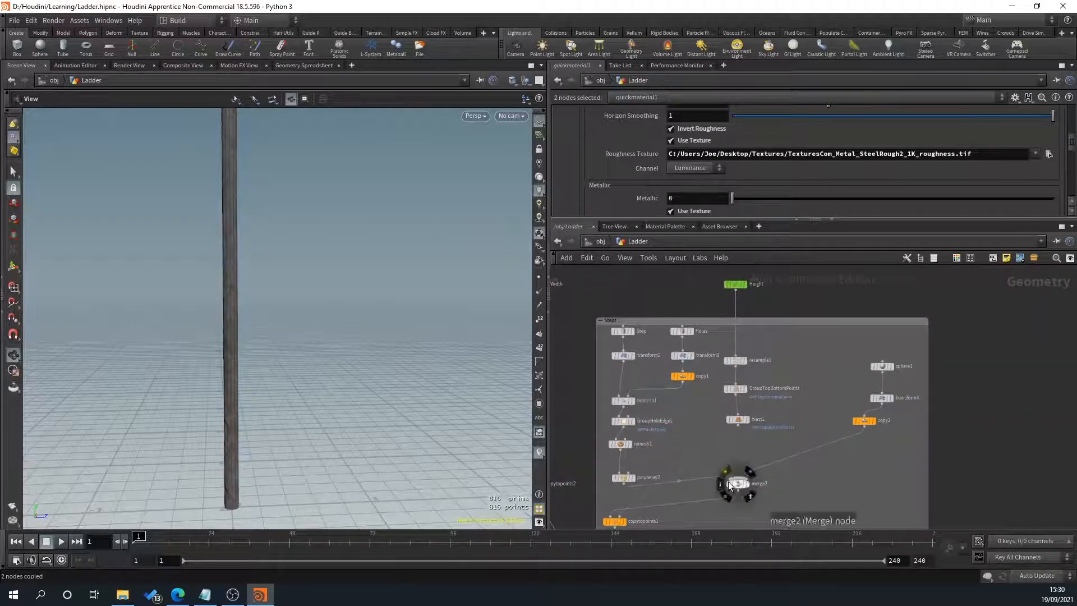
pyautogui.moveTo(724, 481); pyautogui.dragTo(761, 424, button='middle')
pyautogui.click(884, 453)
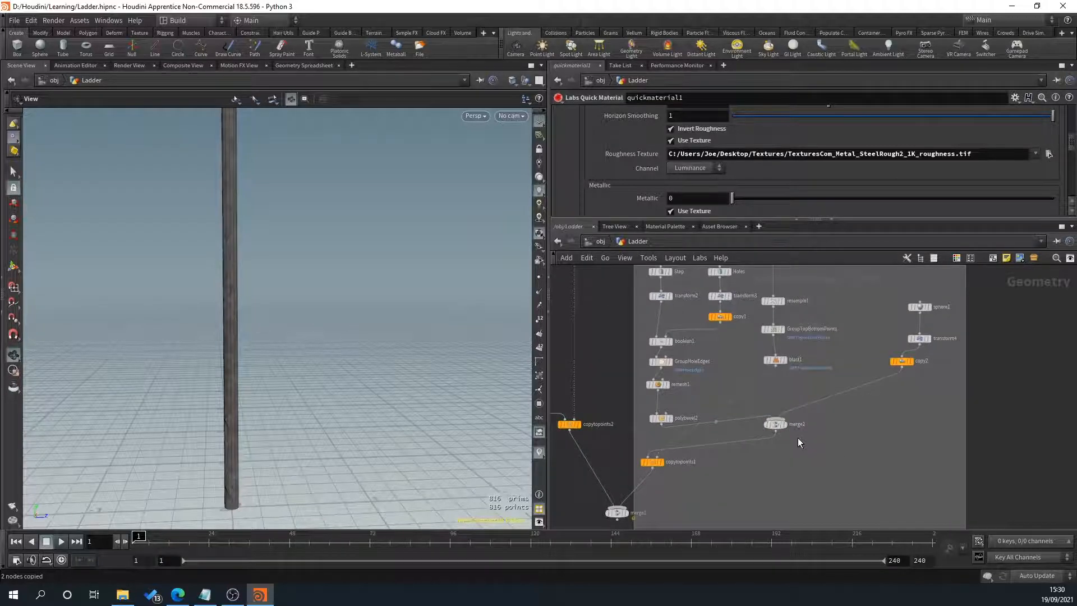
pyautogui.scroll(-2, 800, 435)
pyautogui.moveTo(884, 426); pyautogui.dragTo(873, 400, button='middle')
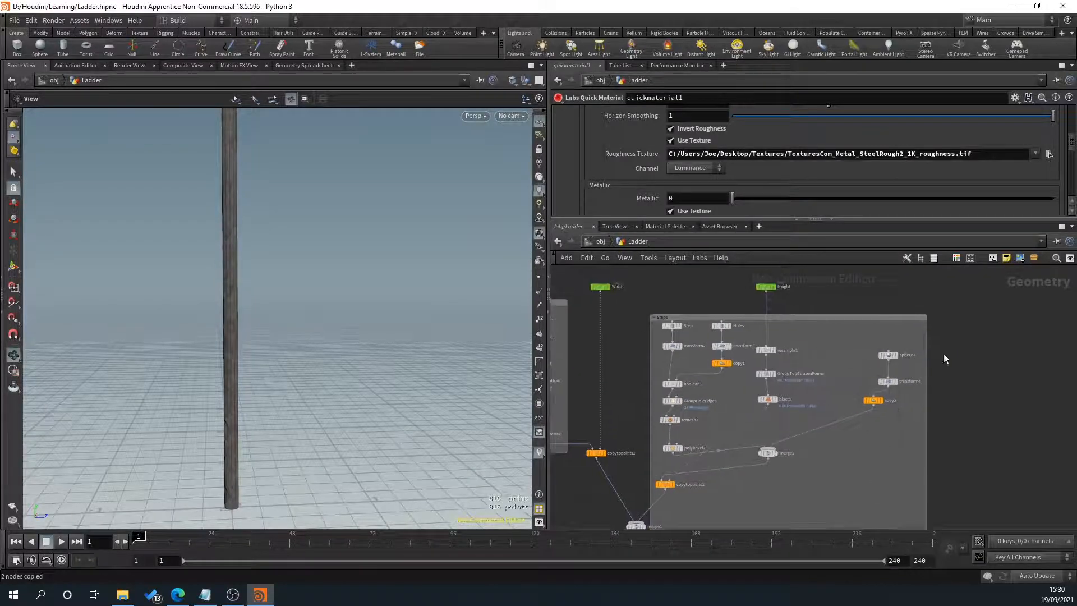
pyautogui.moveTo(795, 422); pyautogui.dragTo(826, 401, button='middle')
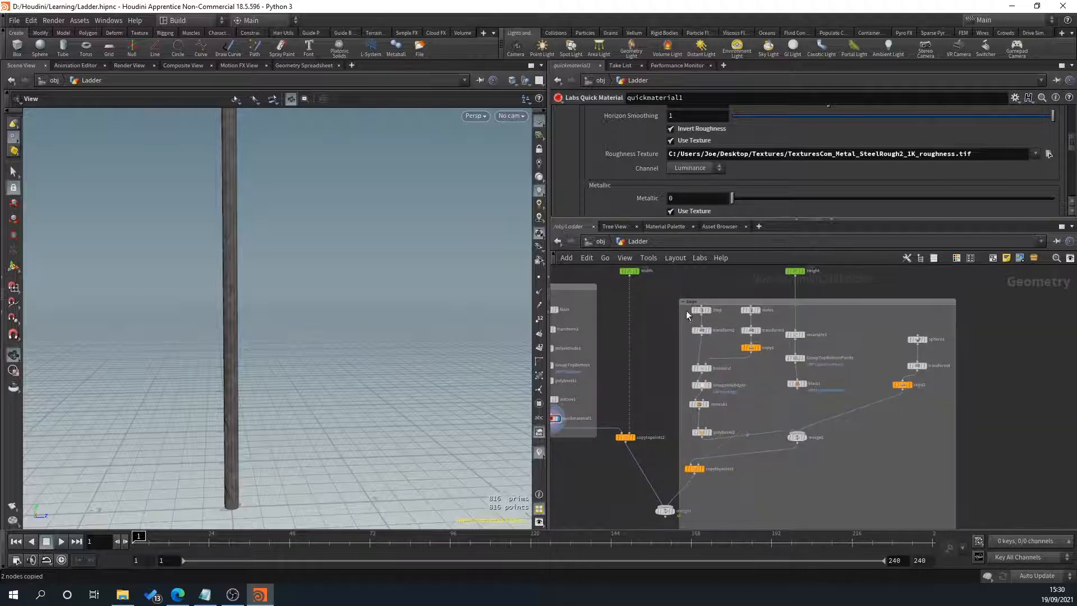
pyautogui.moveTo(683, 306); pyautogui.dragTo(749, 438)
pyautogui.moveTo(753, 350); pyautogui.dragTo(906, 306)
# Move resample1, GroupTopBottomPoints, blast1 and the Height node to the left side of the Steps network box
pyautogui.scroll(-2, 784, 373)
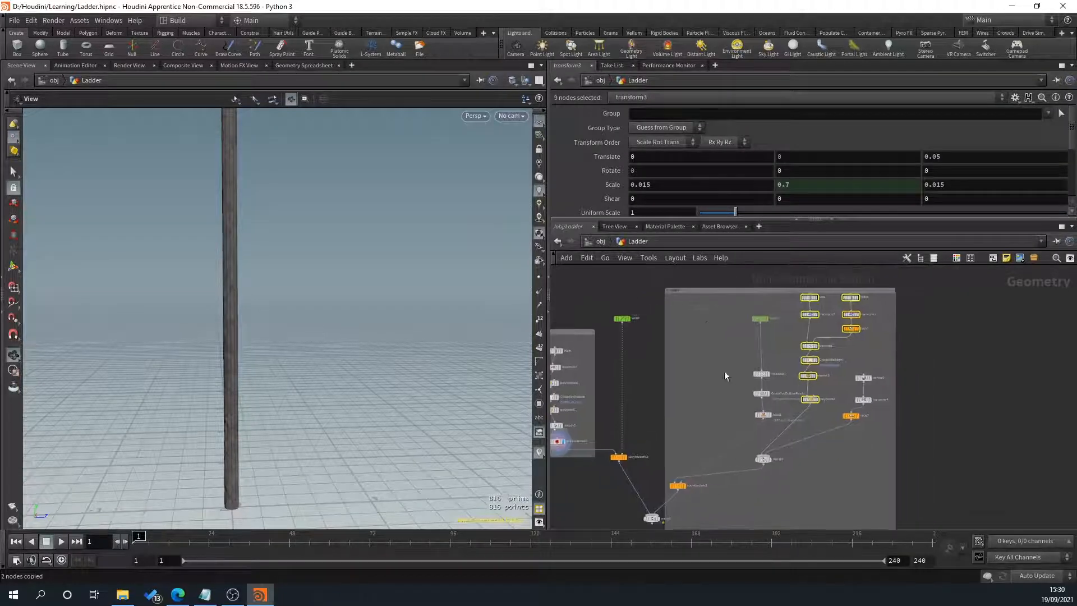
pyautogui.moveTo(759, 412); pyautogui.dragTo(703, 409)
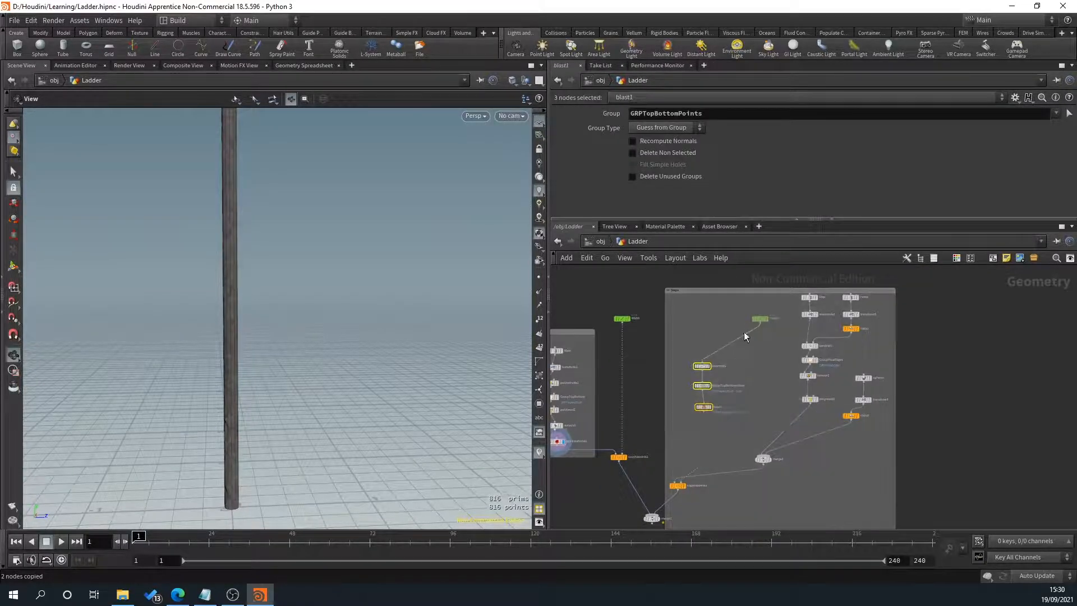
pyautogui.moveTo(760, 322); pyautogui.dragTo(701, 312)
# Reposition the Step and Holes node chains between the Height chain and the sphere1 chain
pyautogui.moveTo(788, 298); pyautogui.dragTo(842, 394)
pyautogui.click(851, 328)
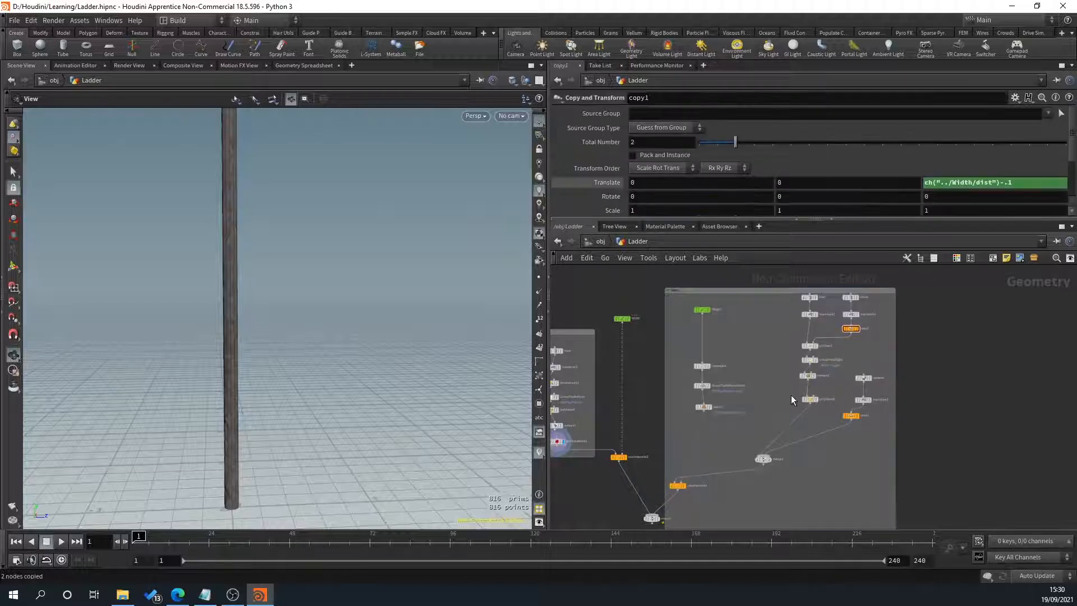
pyautogui.scroll(1, 791, 395)
pyautogui.moveTo(746, 424); pyautogui.dragTo(744, 424, button='middle')
pyautogui.moveTo(733, 301); pyautogui.dragTo(757, 333)
pyautogui.moveTo(813, 422); pyautogui.dragTo(740, 436)
pyautogui.click(863, 358)
# Paste the copied Auto UV and Quick Material nodes and insert them between polybevel2 and merge2
pyautogui.scroll(3, 725, 413)
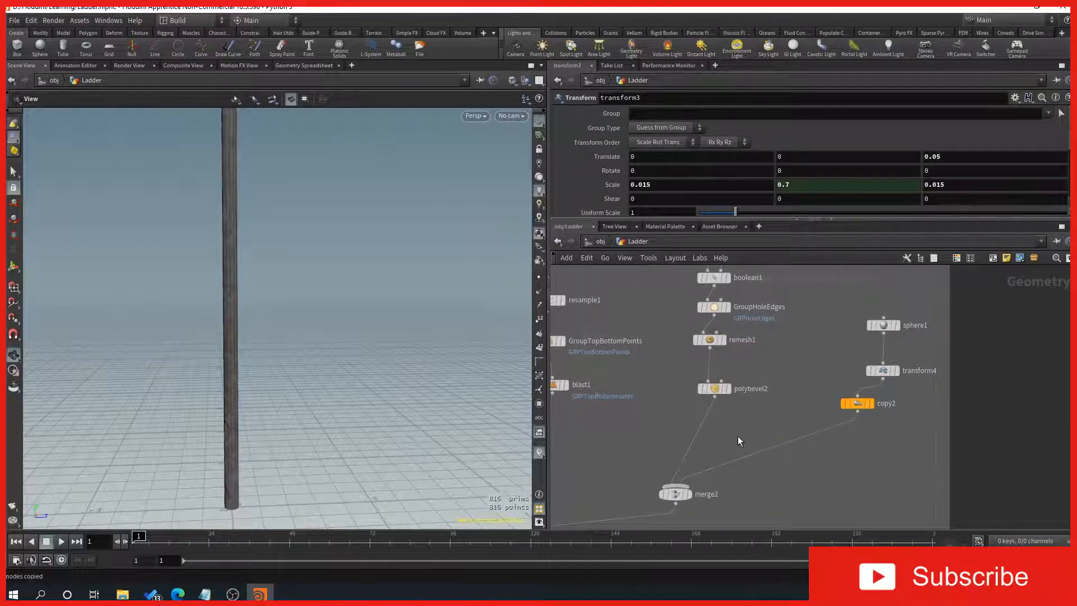
pyautogui.hotkey('ctrl', 'v')
pyautogui.moveTo(722, 431)
pyautogui.mouseDown()
pyautogui.moveTo(666, 461)
pyautogui.moveTo(730, 451)
pyautogui.moveTo(713, 450)
pyautogui.mouseUp()
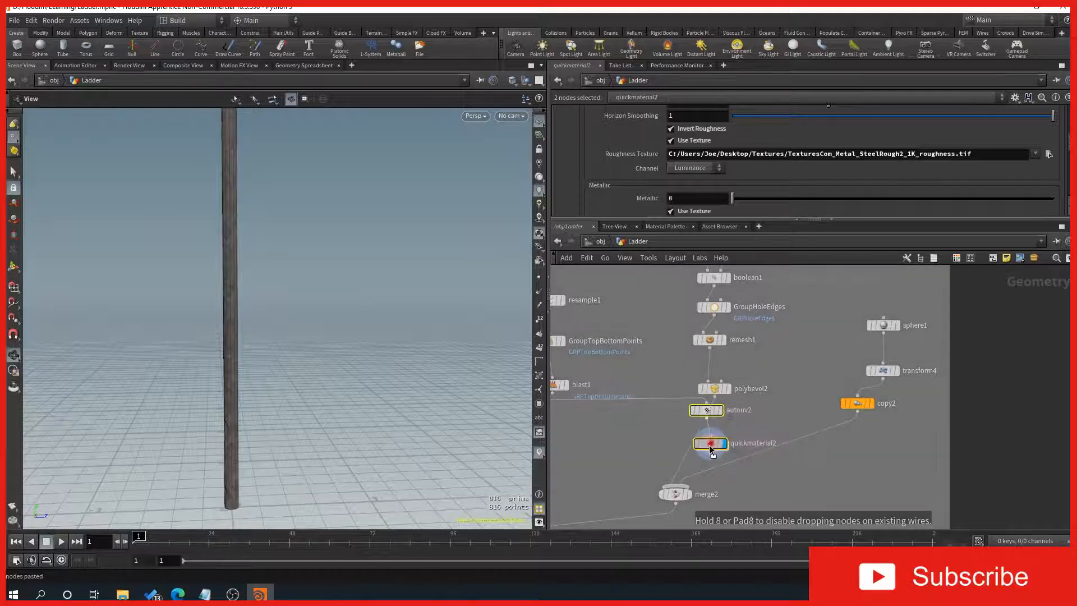
pyautogui.click(681, 415)
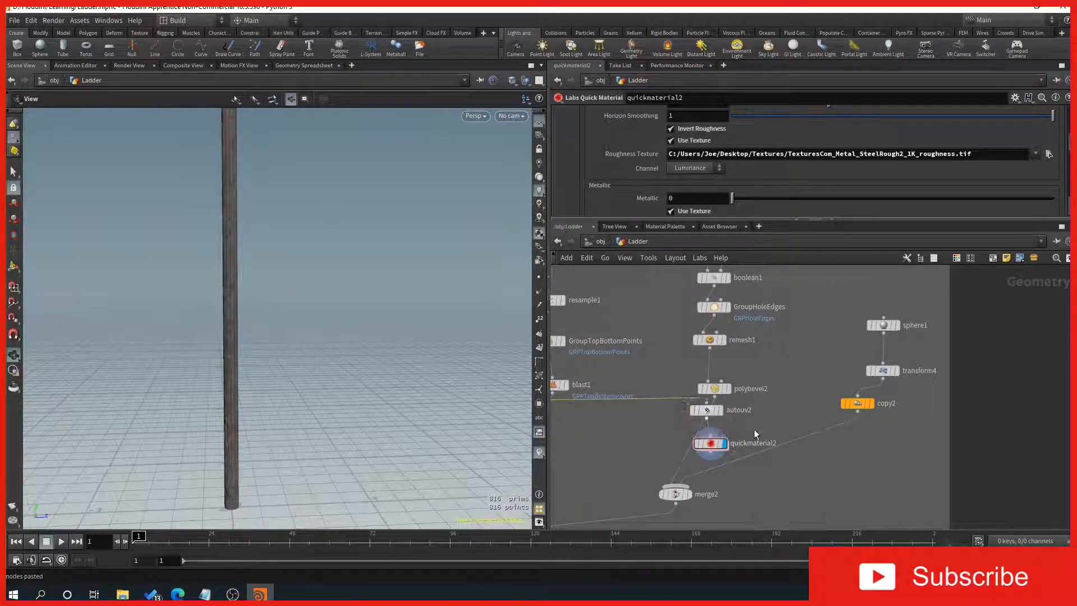
pyautogui.moveTo(712, 462); pyautogui.dragTo(721, 426)
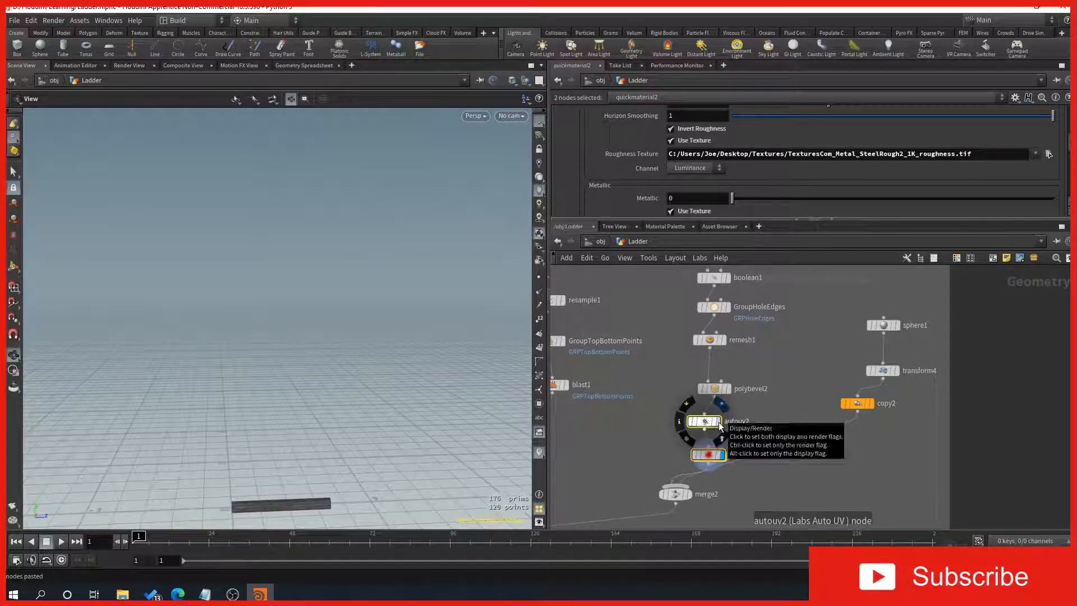
# Examine the ladder step's UV layout in the UV view
pyautogui.hotkey('space', '5')
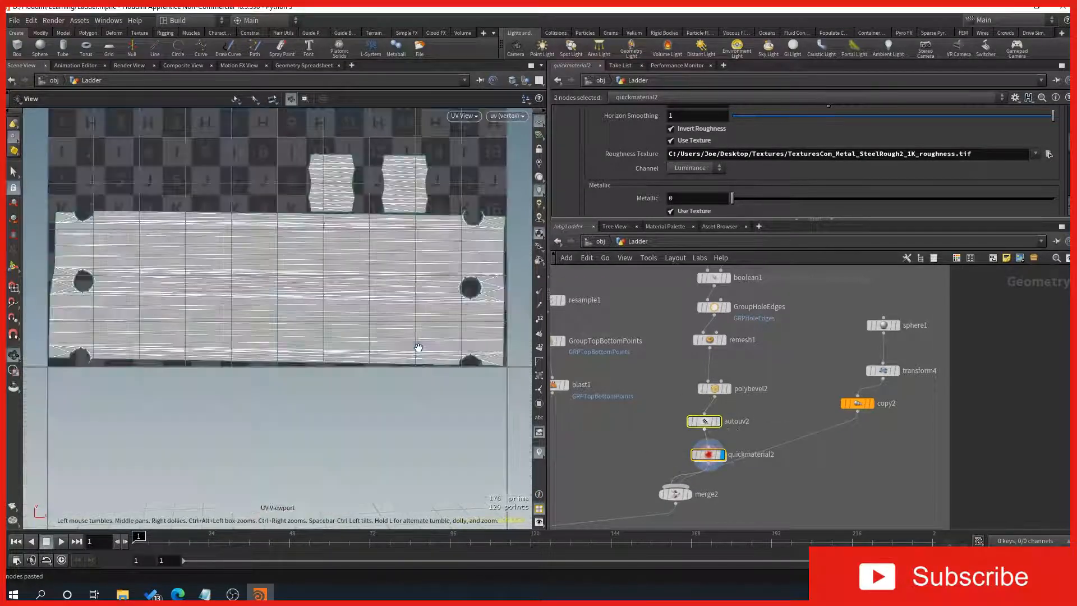
pyautogui.scroll(-2, 182, 242)
pyautogui.moveTo(297, 226); pyautogui.dragTo(302, 360, button='middle')
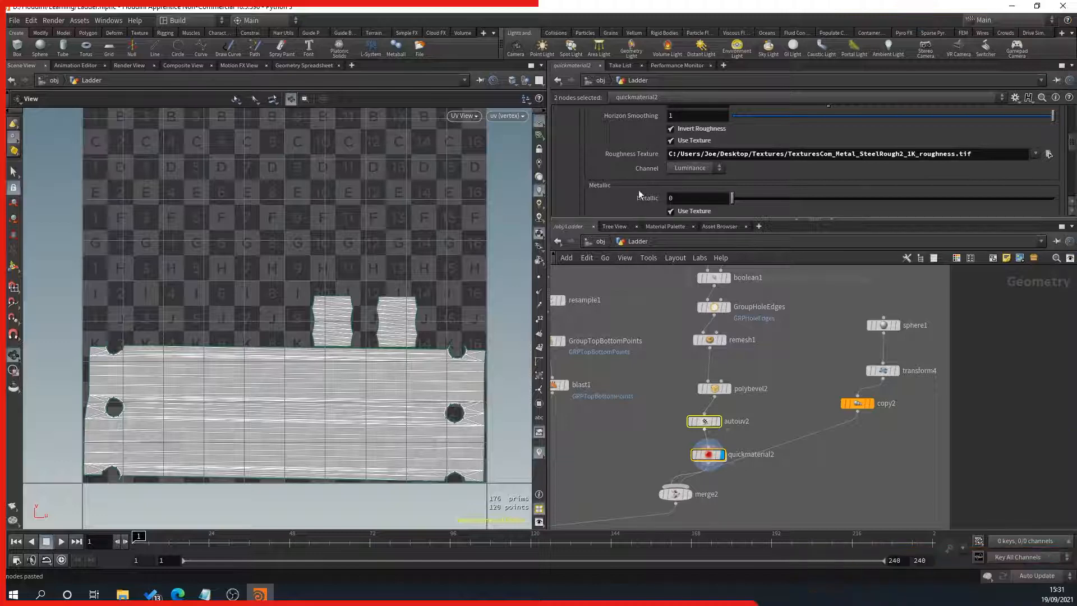
# Display merge2 in the perspective view to examine the textured step with its end spheres
pyautogui.scroll(-2, 303, 360)
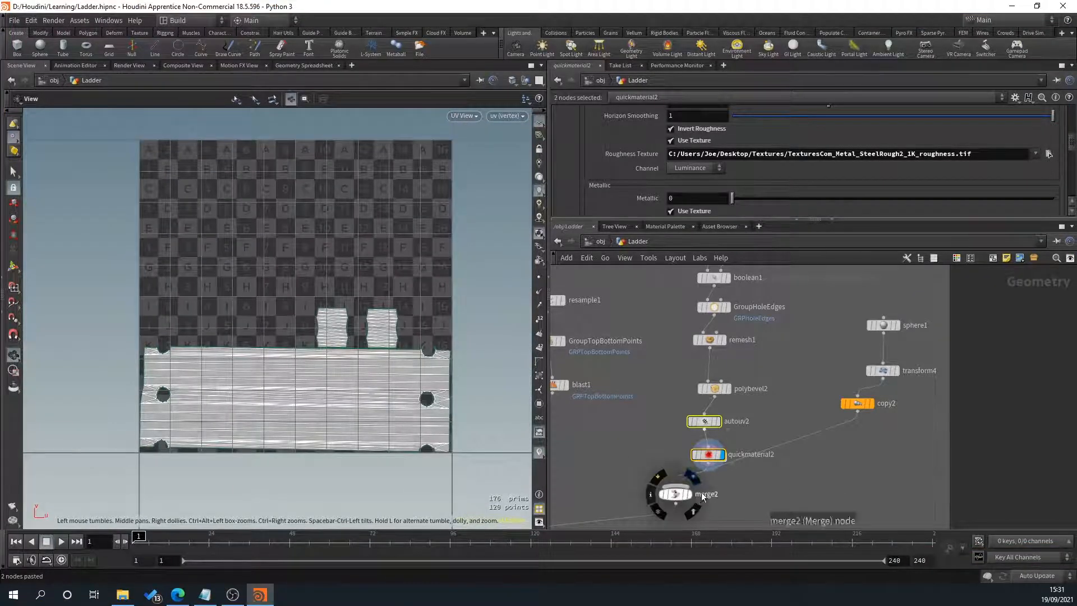
pyautogui.moveTo(682, 509); pyautogui.dragTo(692, 536, button='middle')
pyautogui.click(698, 521)
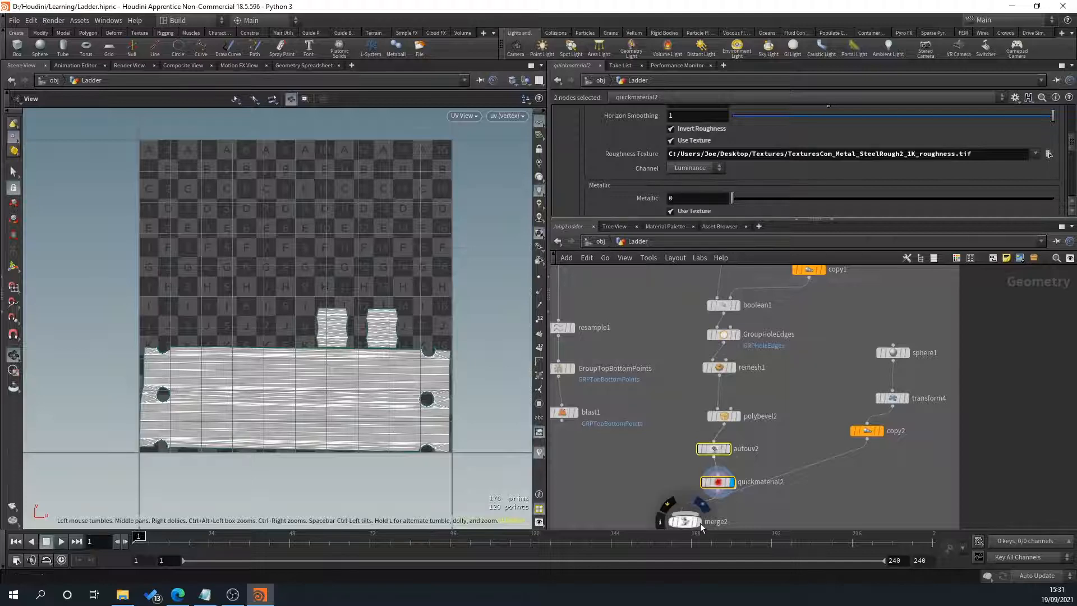
pyautogui.hotkey('space', '1')
pyautogui.moveTo(365, 410); pyautogui.dragTo(379, 249, button='middle')
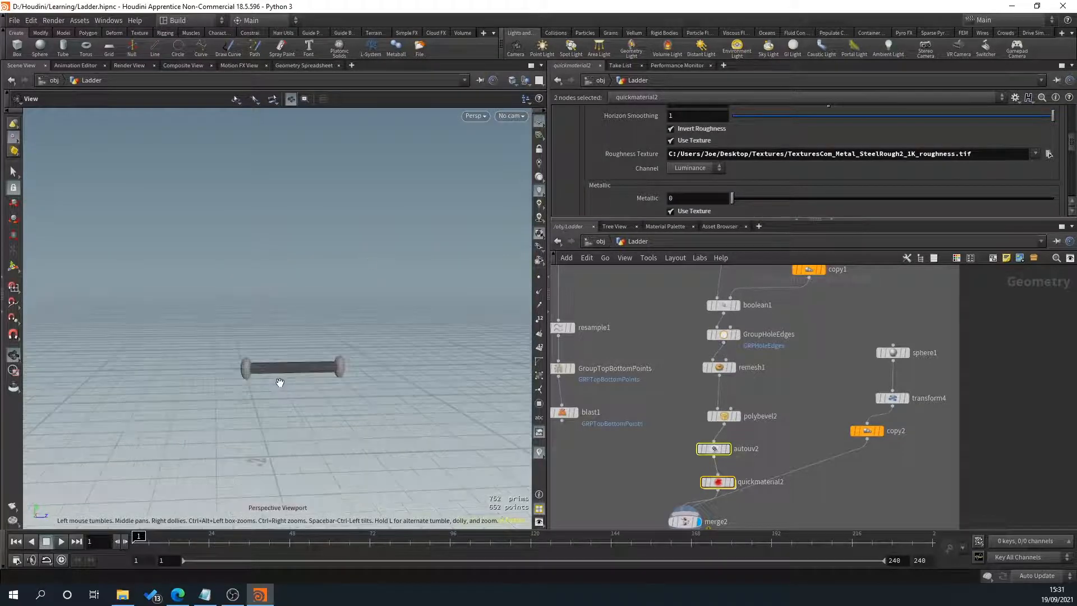
pyautogui.scroll(9, 280, 381)
# Move sphere1 and transform4 upward to make room for new nodes above copy2
pyautogui.moveTo(939, 472); pyautogui.dragTo(755, 443, button='middle')
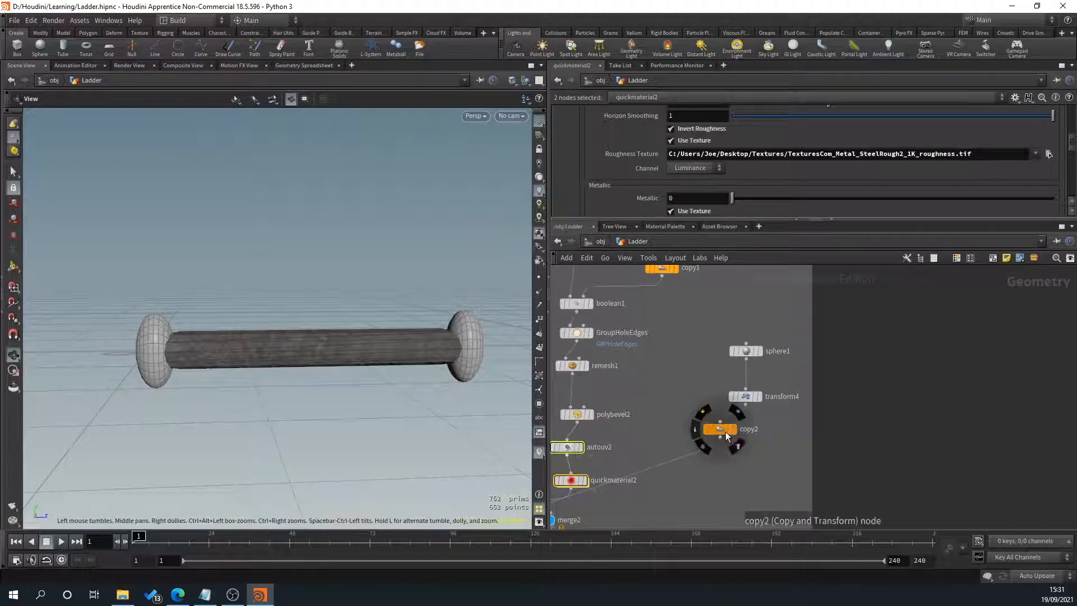
pyautogui.moveTo(802, 404); pyautogui.dragTo(781, 451, button='middle')
pyautogui.moveTo(727, 397); pyautogui.dragTo(735, 320)
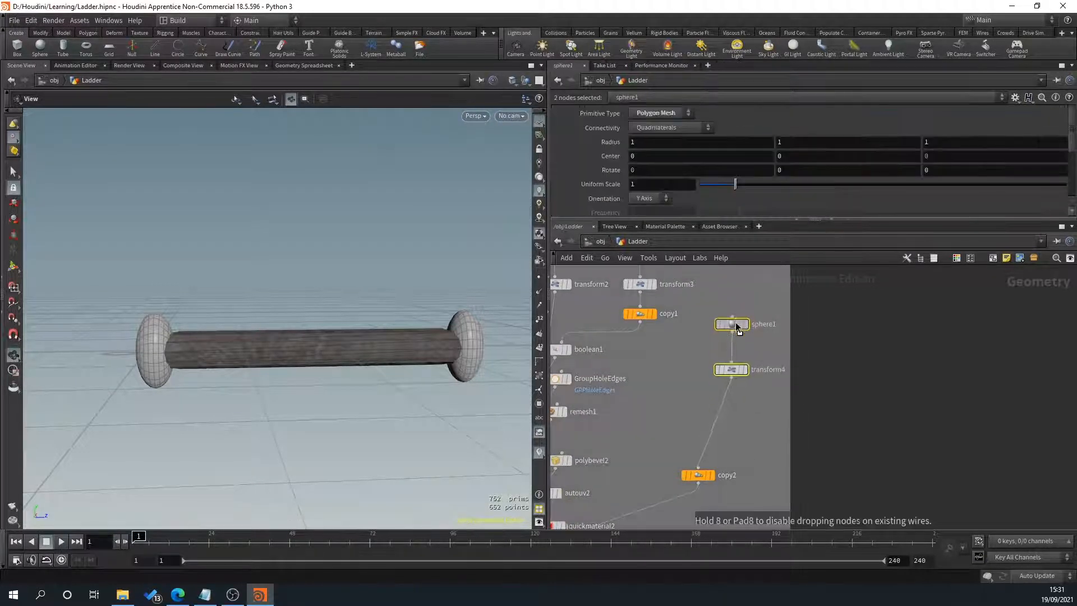
pyautogui.click(733, 374)
pyautogui.click(763, 434)
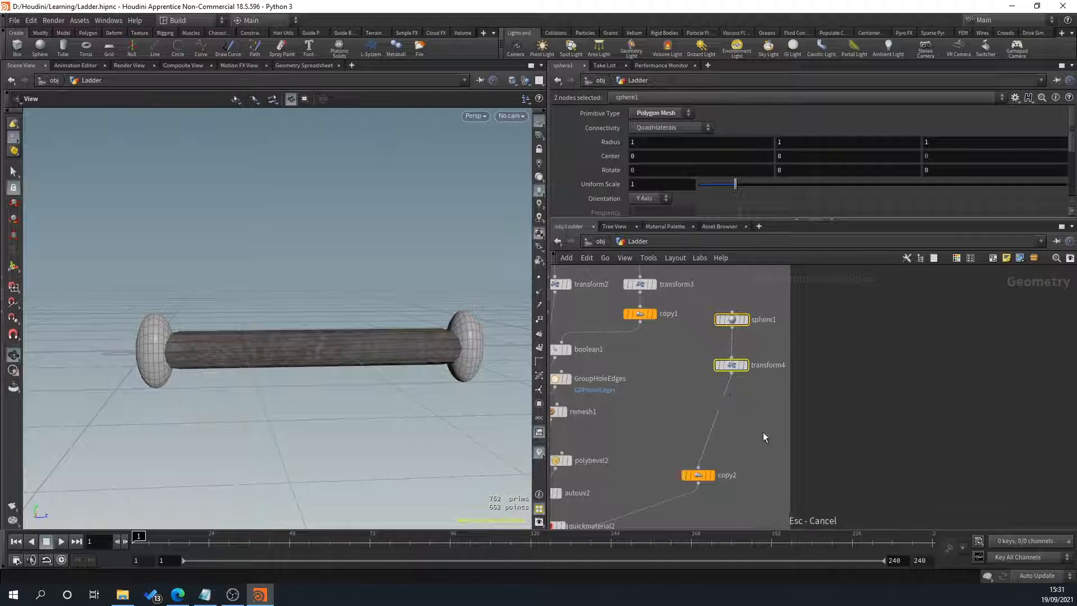
# Insert a Labs Auto UV node between transform4 and copy2, display its UVs and set its method to UV Unwrap
pyautogui.moveTo(732, 373); pyautogui.dragTo(729, 399)
pyautogui.write('autouv')
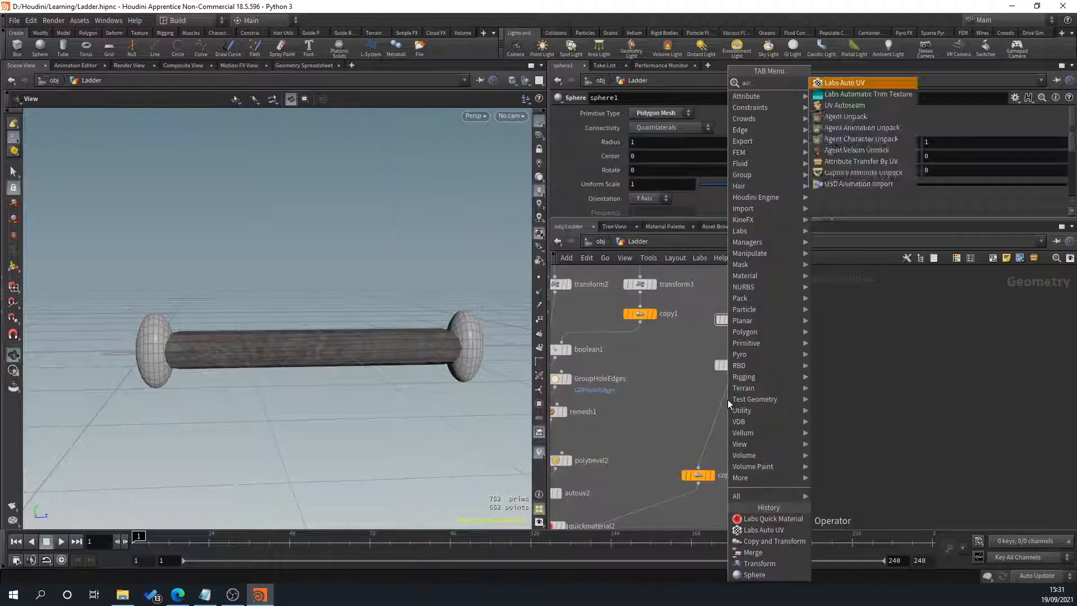
pyautogui.press('Return')
pyautogui.click(728, 399)
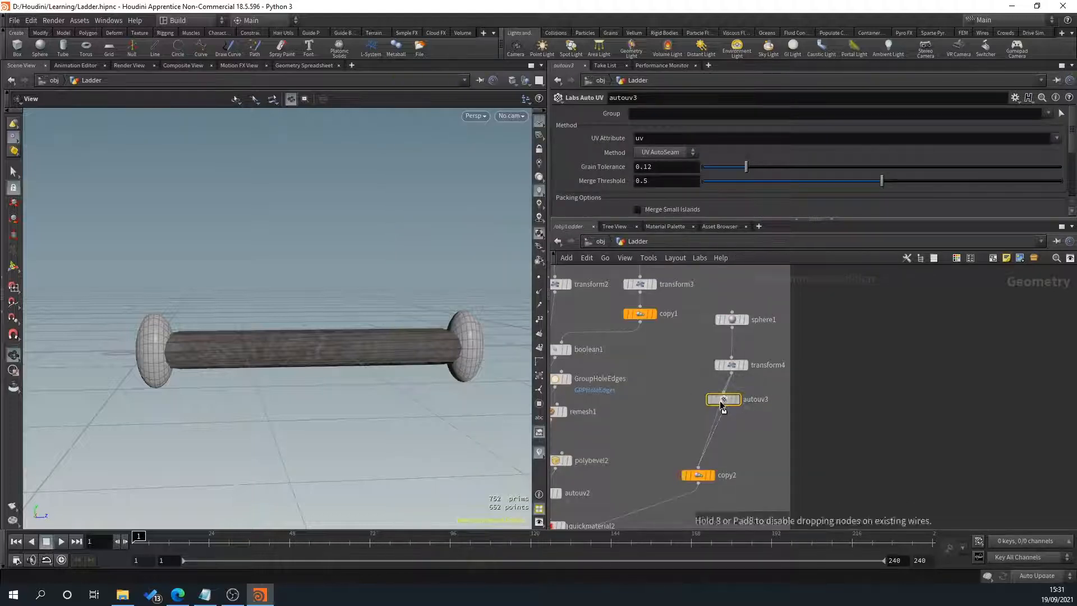
pyautogui.click(741, 398)
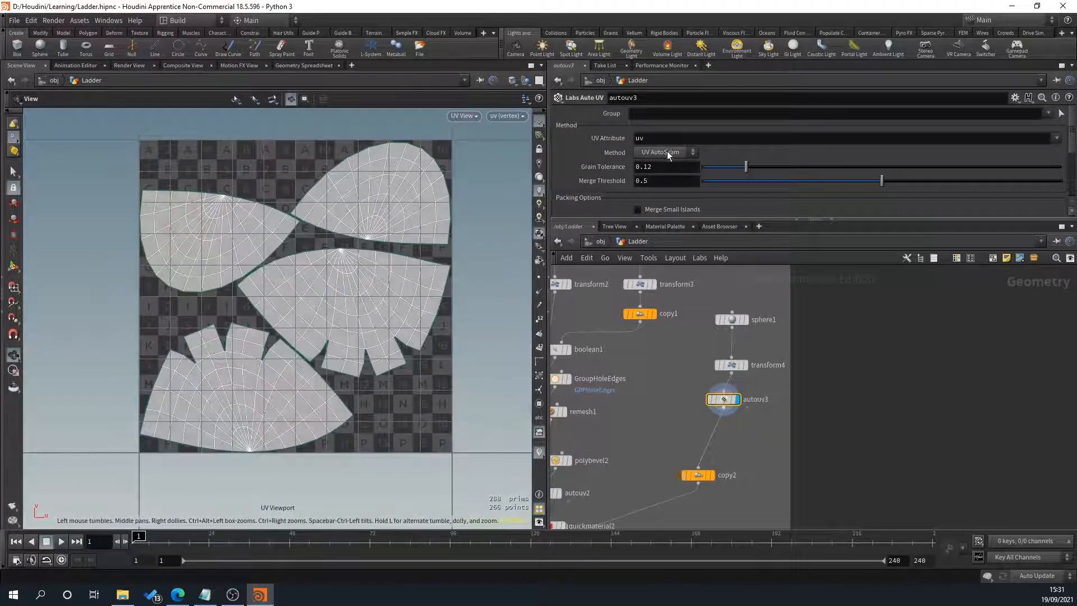
pyautogui.click(662, 186)
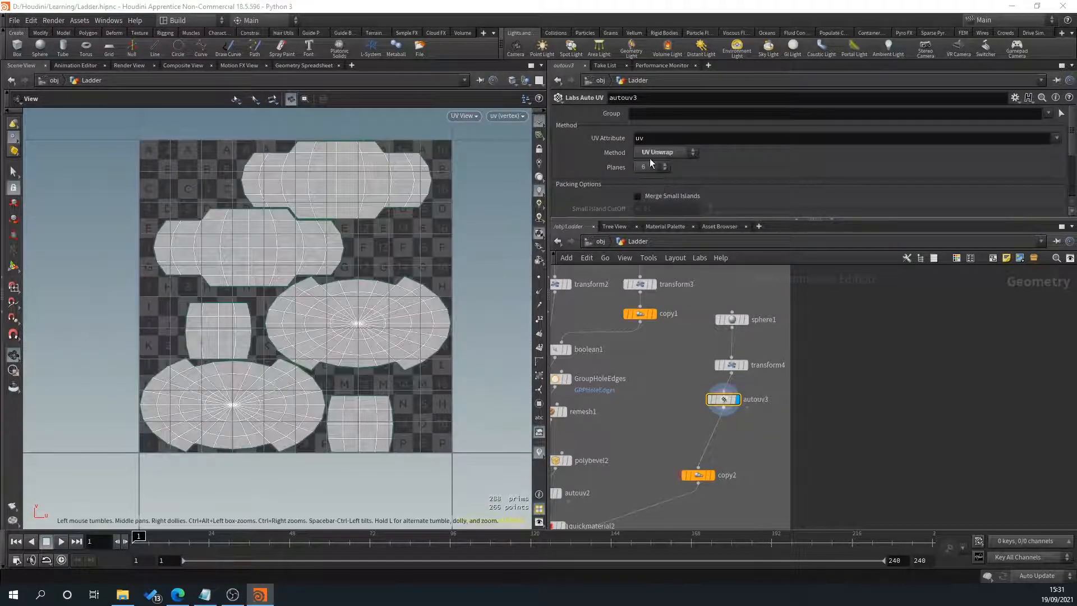
# Try 4 planes for the sphere's UV Unwrap and set the planes back to 6
pyautogui.click(645, 167)
pyautogui.click(647, 179)
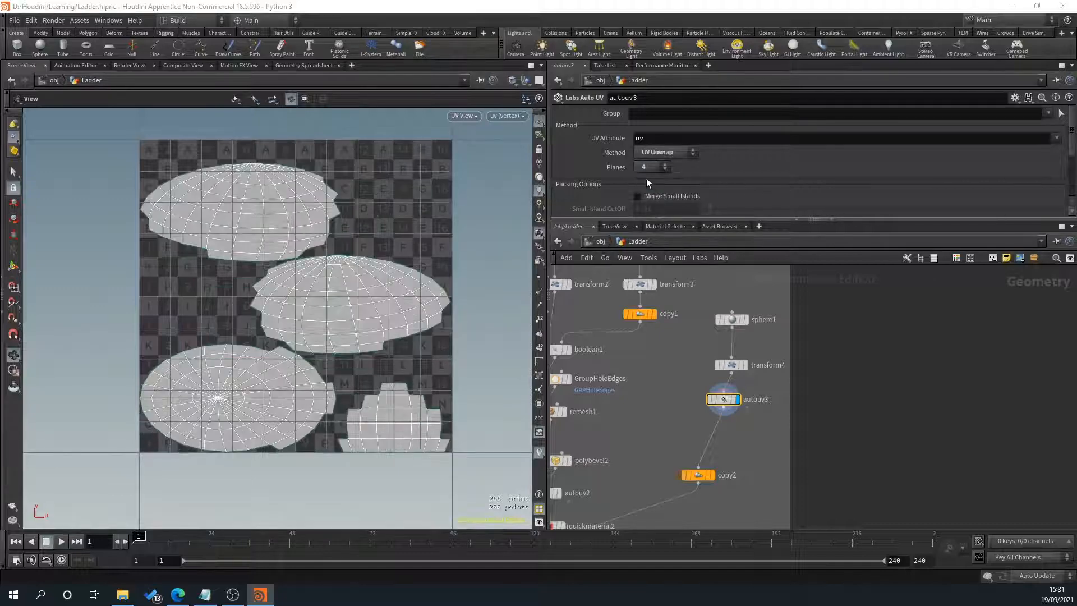
pyautogui.click(651, 168)
pyautogui.click(645, 201)
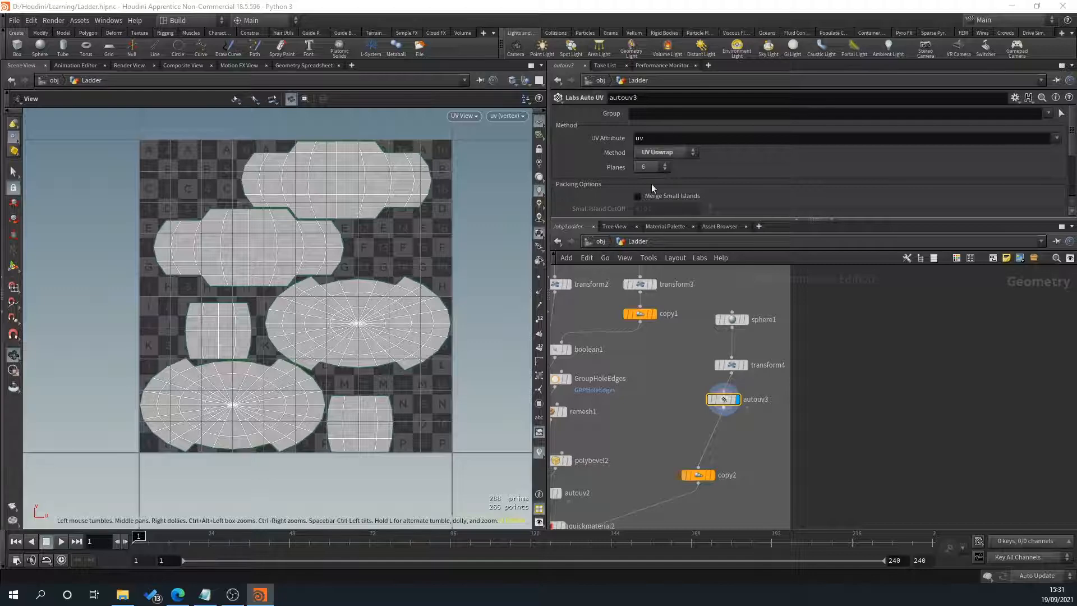
# Insert a Labs Quick Material node between autouv3 and copy2
pyautogui.press('Tab')
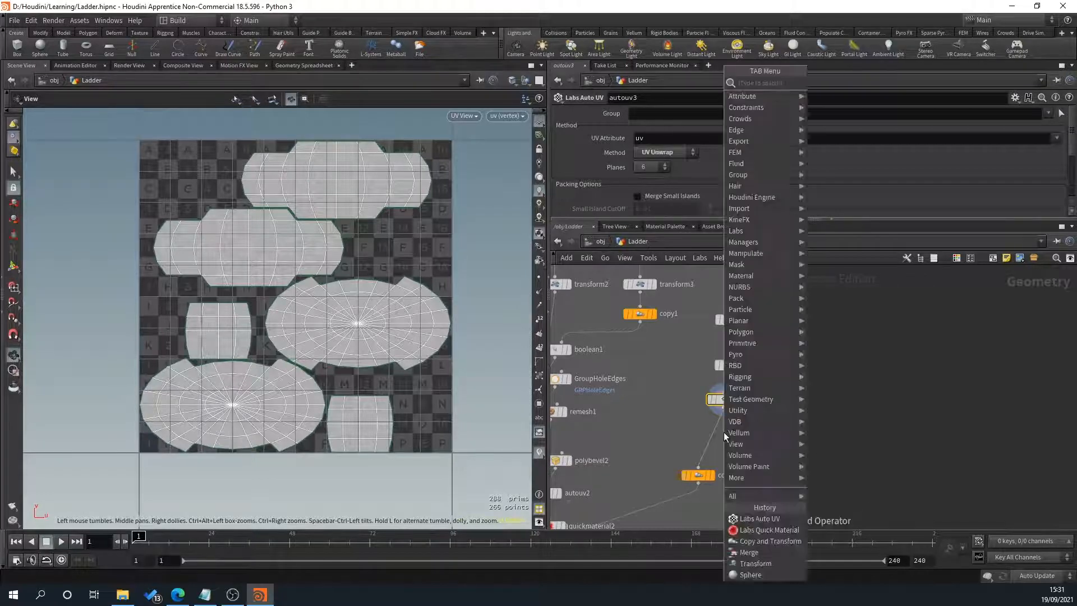
pyautogui.write('mater')
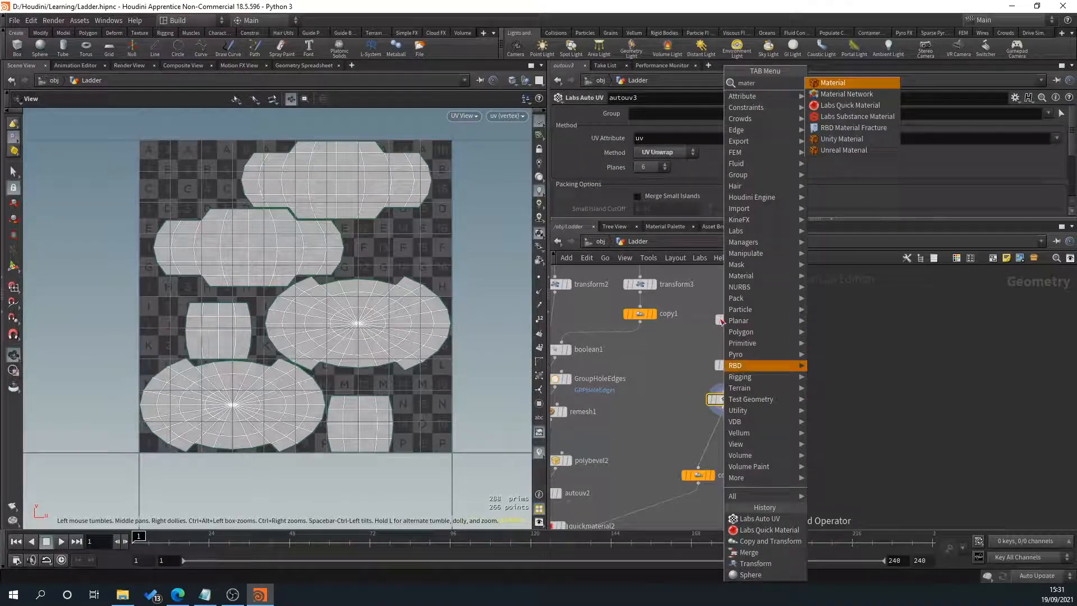
pyautogui.click(887, 108)
pyautogui.click(718, 436)
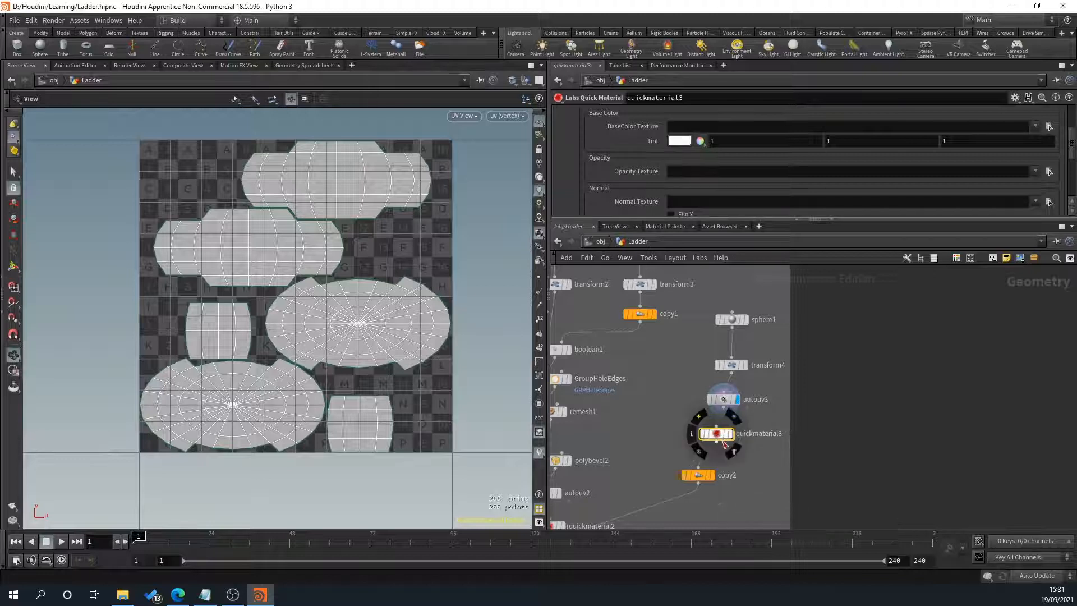
# Display merge2 and the complete ladder in the perspective view to check the spheres' new material
pyautogui.hotkey('space', '1')
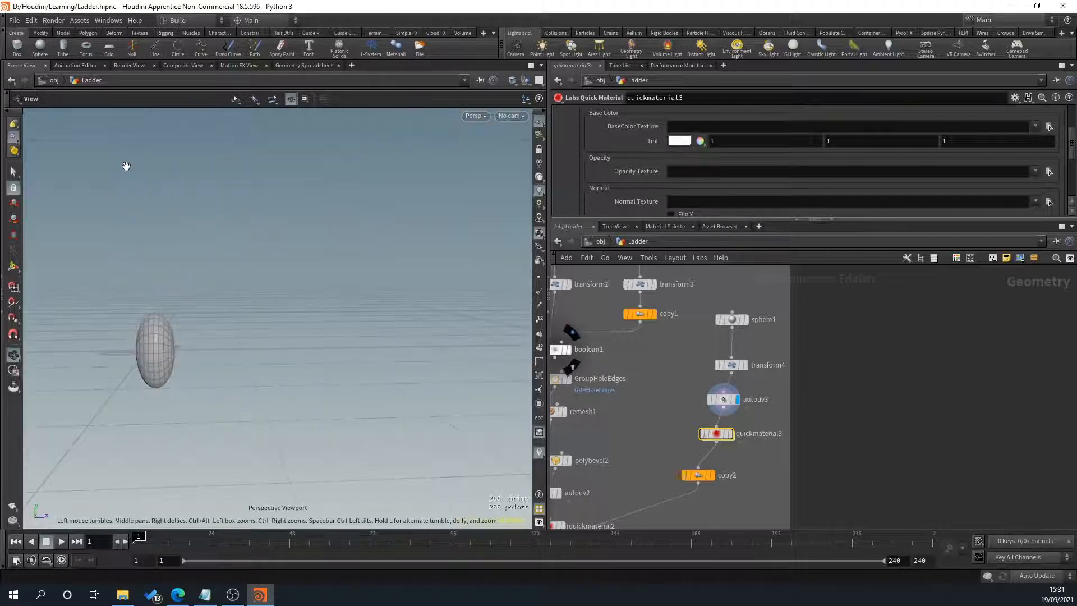
pyautogui.moveTo(755, 439); pyautogui.dragTo(877, 300, button='middle')
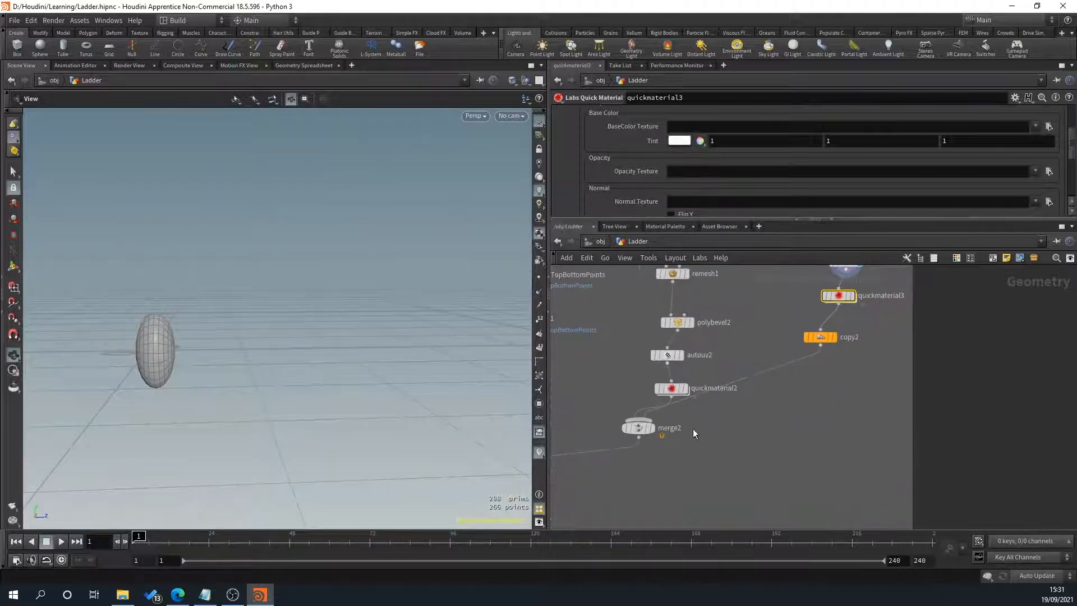
pyautogui.click(651, 429)
pyautogui.scroll(2, 218, 351)
pyautogui.scroll(-2, 217, 404)
pyautogui.scroll(-5, 624, 471)
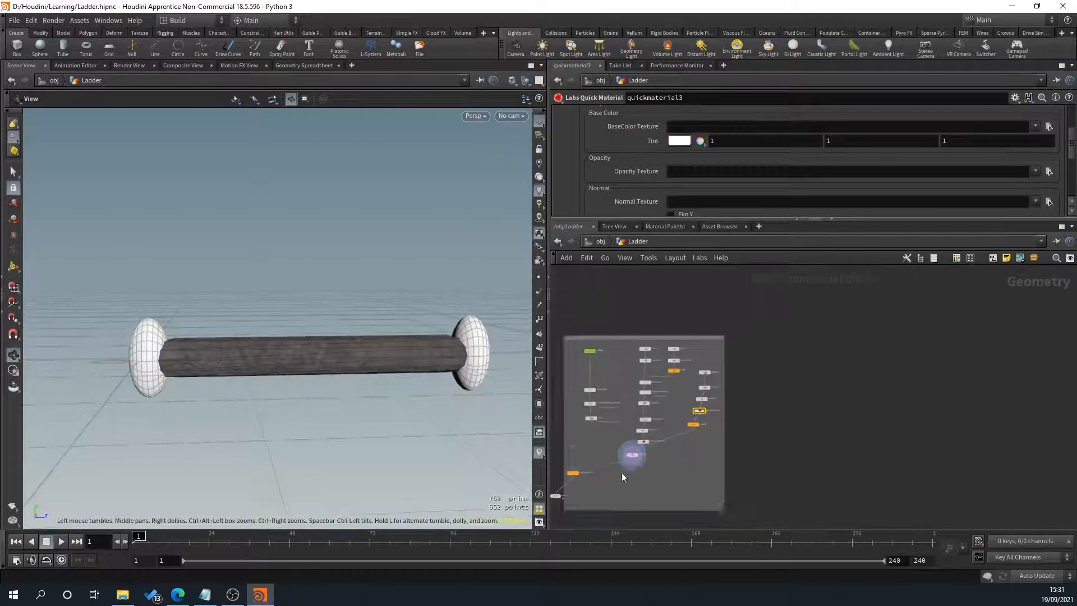
pyautogui.moveTo(622, 473); pyautogui.dragTo(685, 429, button='middle')
pyautogui.scroll(5, 609, 466)
pyautogui.click(662, 414)
# Set the tint of quickmaterial3 to dark grey 424242 for the spheres at the ladder joints
pyautogui.moveTo(1042, 360); pyautogui.dragTo(682, 509, button='middle')
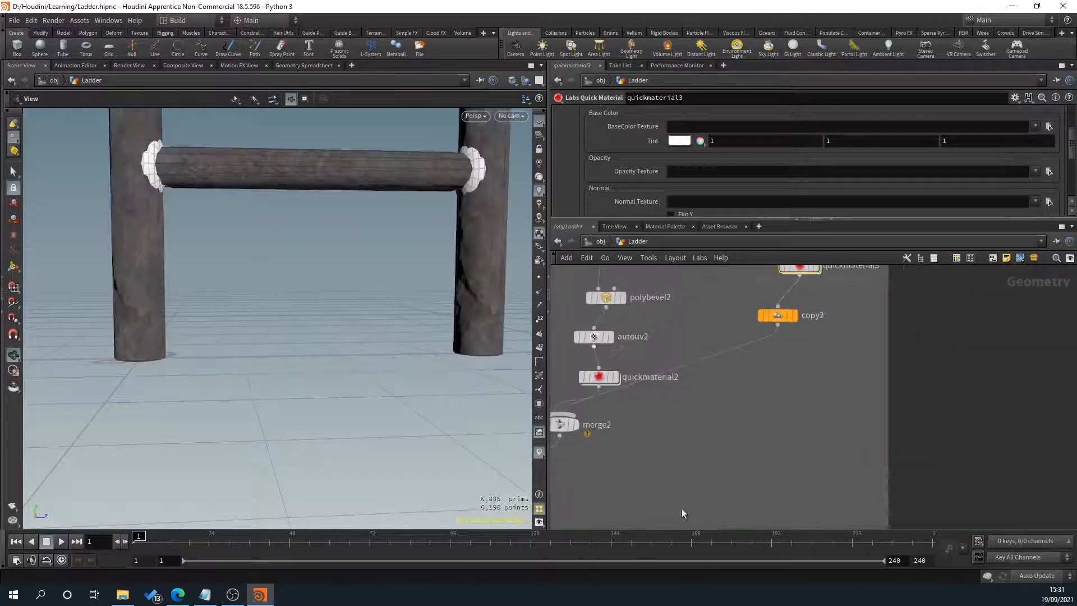
pyautogui.moveTo(823, 329); pyautogui.dragTo(735, 516, button='middle')
pyautogui.scroll(2, 773, 413)
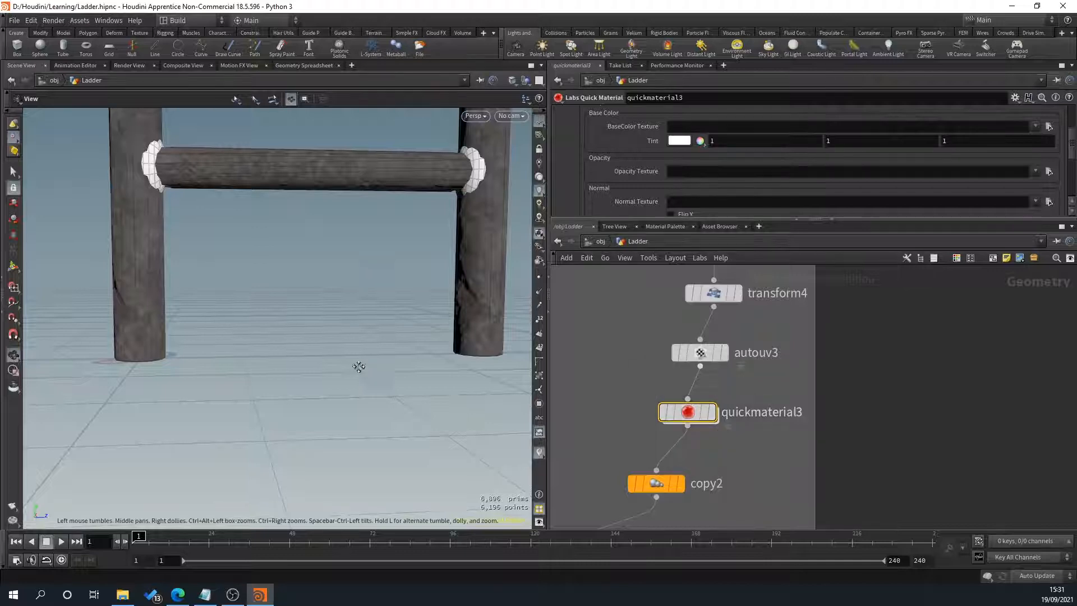
pyautogui.scroll(1, 147, 192)
pyautogui.moveTo(148, 193); pyautogui.dragTo(246, 425, button='middle')
pyautogui.scroll(2, 248, 420)
pyautogui.moveTo(305, 418); pyautogui.dragTo(305, 403)
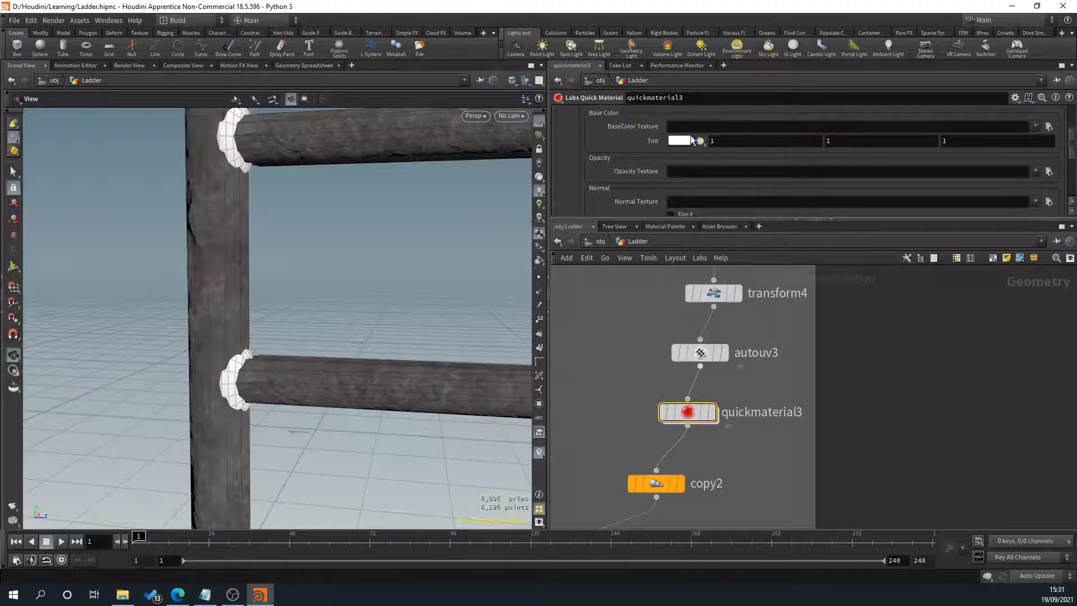
pyautogui.click(680, 141)
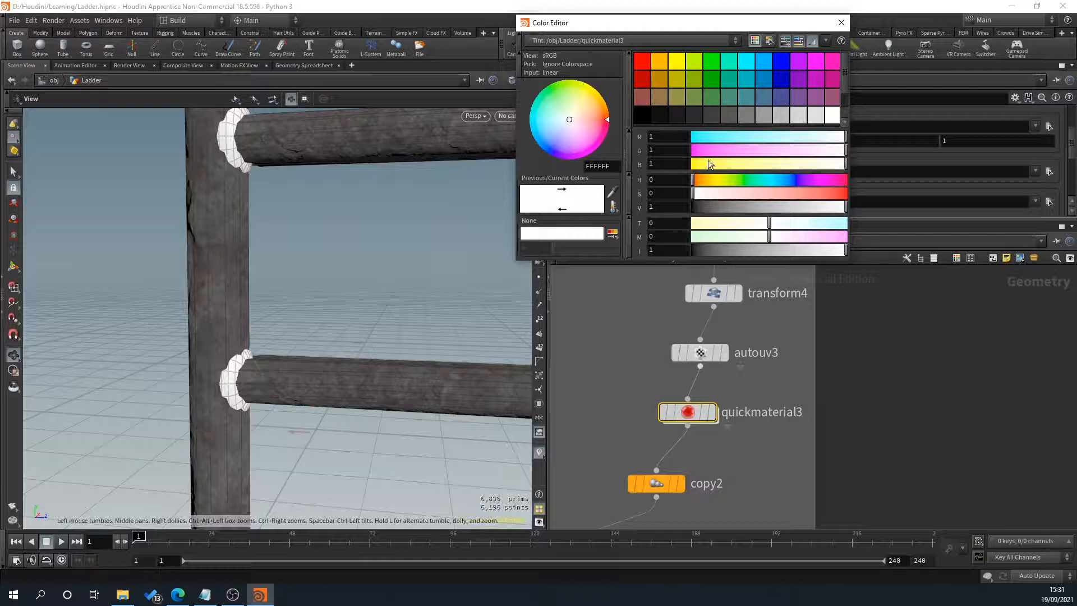
pyautogui.click(841, 23)
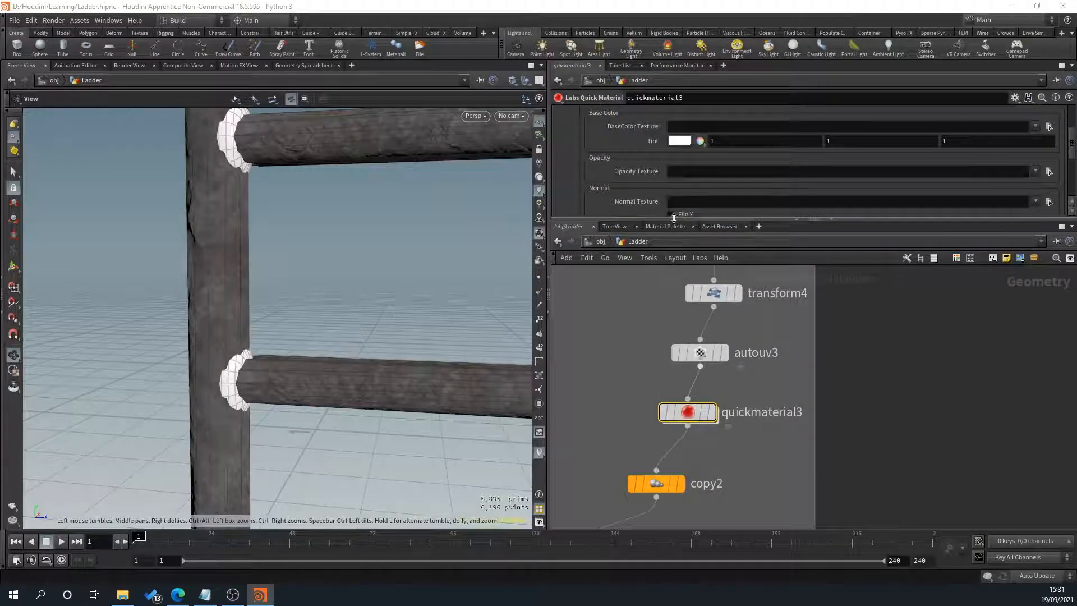
pyautogui.click(677, 142)
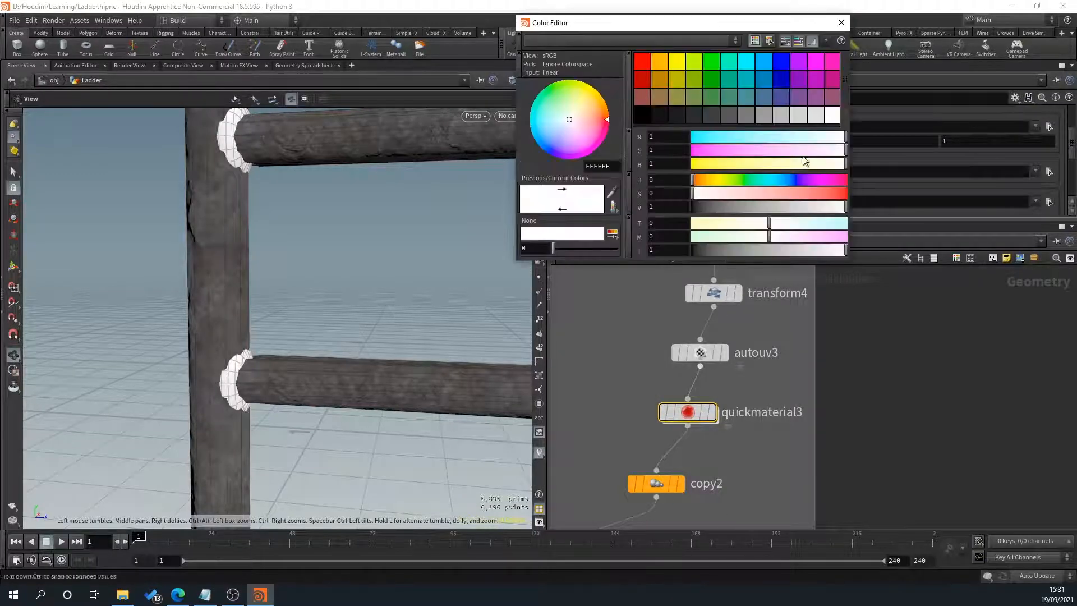
pyautogui.moveTo(840, 252); pyautogui.dragTo(733, 257)
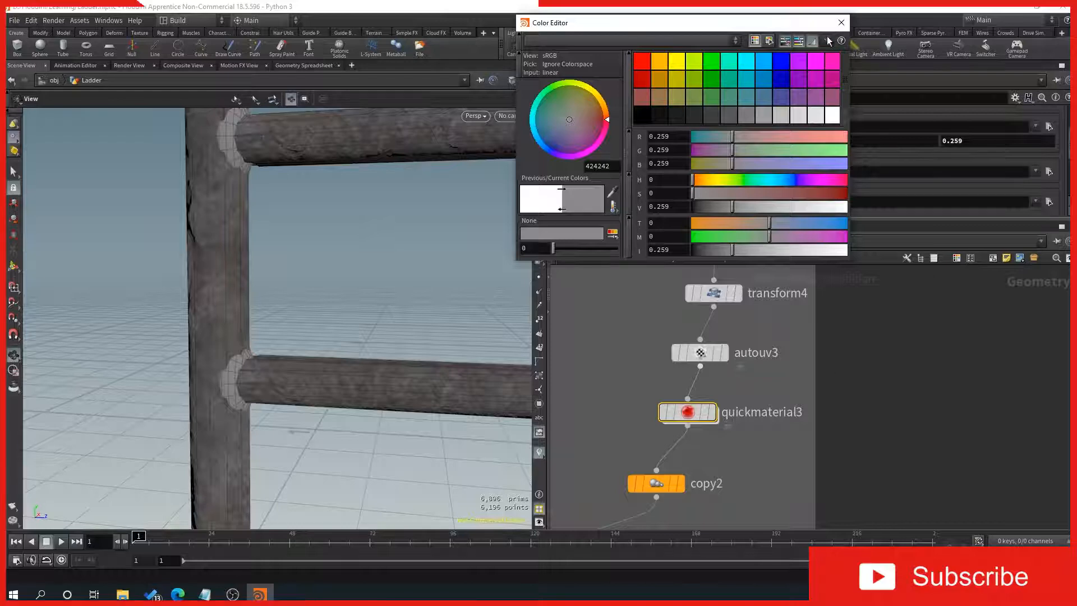
pyautogui.click(841, 23)
# Set quickmaterial3's roughness to 0.301 and metallic to 1, and inspect a ladder joint up close
pyautogui.scroll(-2, 601, 146)
pyautogui.scroll(-2, 600, 157)
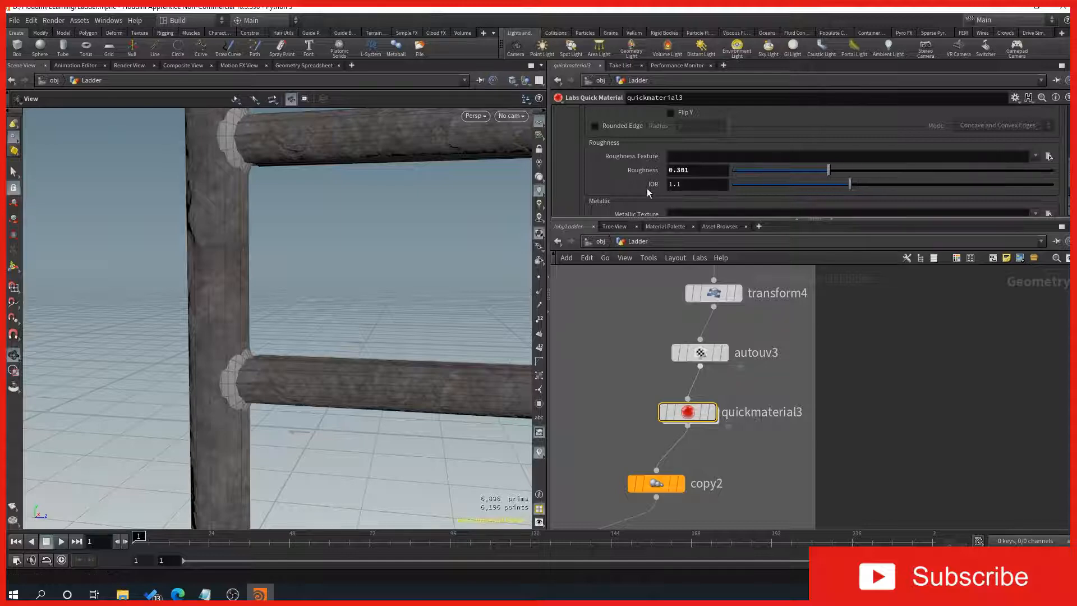
pyautogui.scroll(-1, 647, 193)
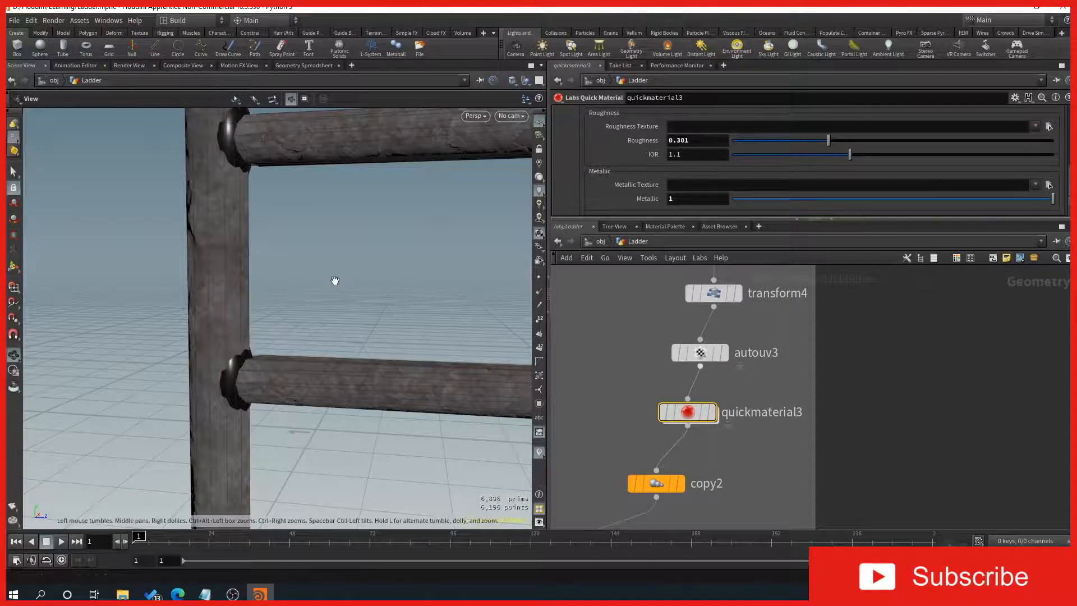
pyautogui.moveTo(304, 262); pyautogui.dragTo(277, 279)
pyautogui.moveTo(277, 275); pyautogui.dragTo(298, 354, button='right')
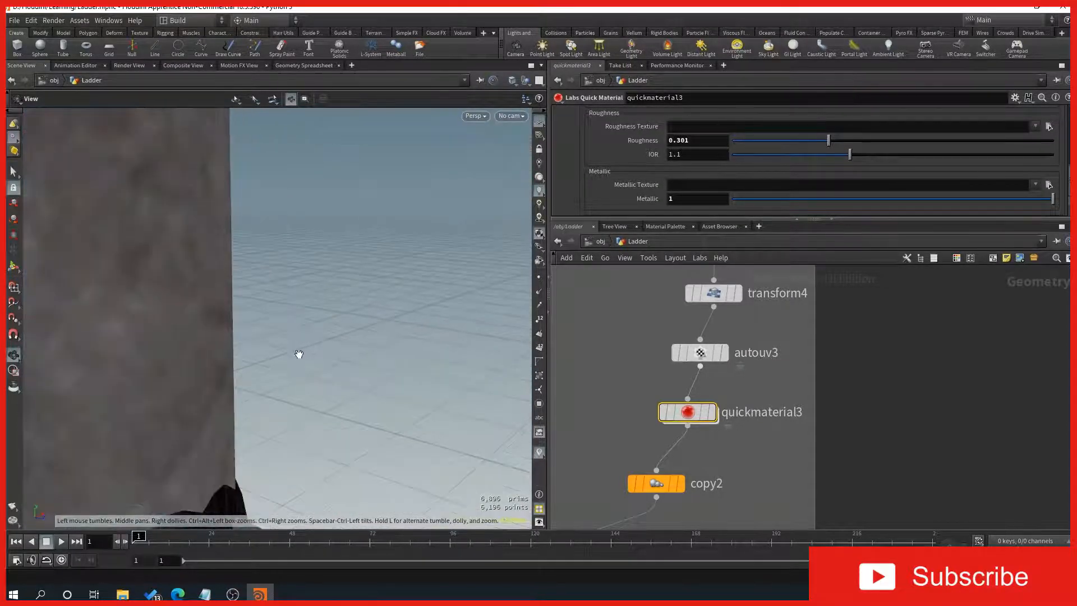
pyautogui.moveTo(298, 355); pyautogui.dragTo(376, 170, button='middle')
# Set quickmaterial3's metallic to 0.608 and roughness to 0.257
pyautogui.moveTo(1035, 204); pyautogui.dragTo(927, 207)
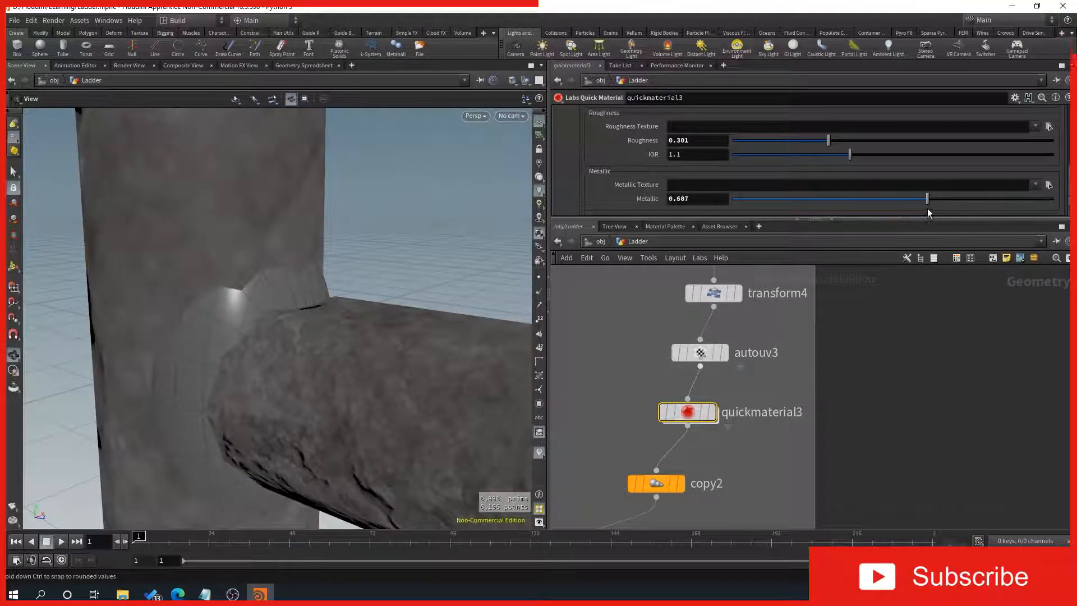
pyautogui.scroll(-10, 210, 321)
pyautogui.moveTo(275, 342)
pyautogui.mouseDown()
pyautogui.moveTo(337, 183)
pyautogui.moveTo(275, 353)
pyautogui.mouseUp()
pyautogui.scroll(10, 298, 324)
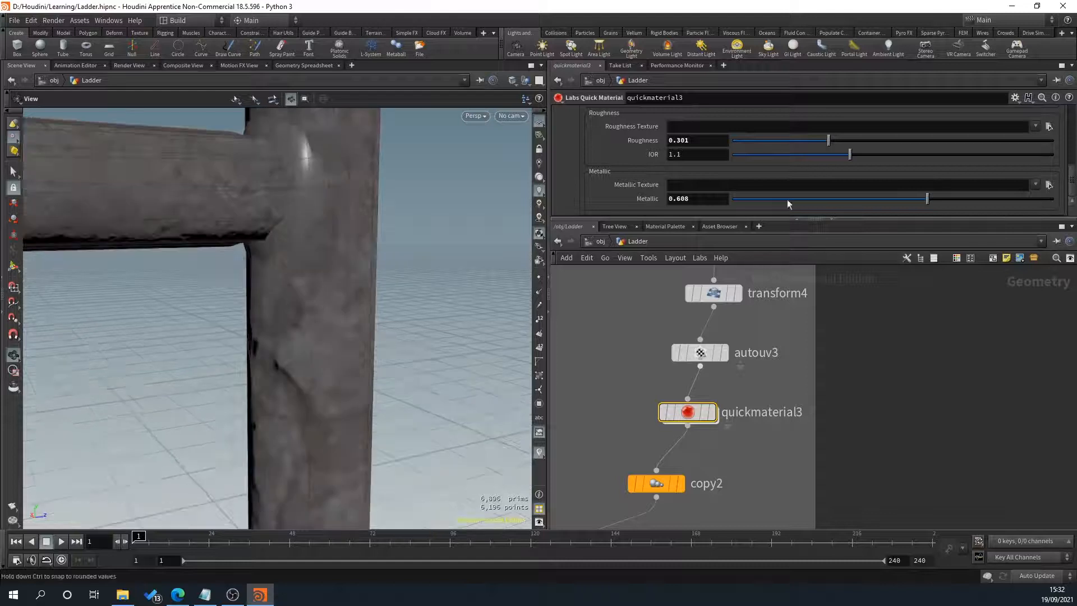
pyautogui.scroll(1, 617, 153)
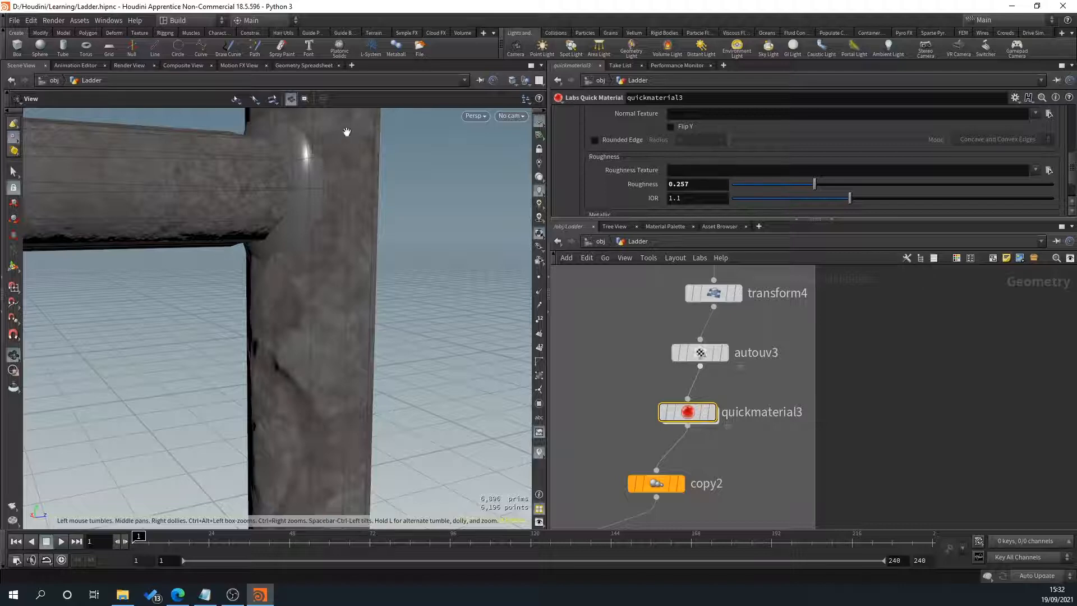
# Set the tint of quickmaterial3 to red FF0000 and check the joint spheres on the ladder
pyautogui.scroll(-5, 474, 235)
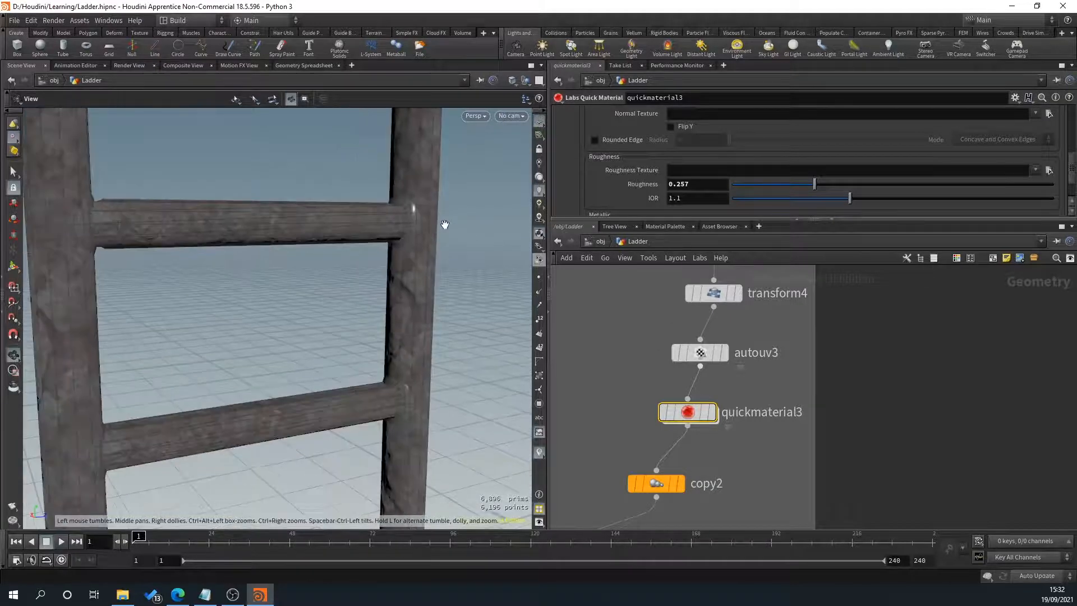
pyautogui.scroll(-1, 660, 194)
pyautogui.scroll(3, 653, 187)
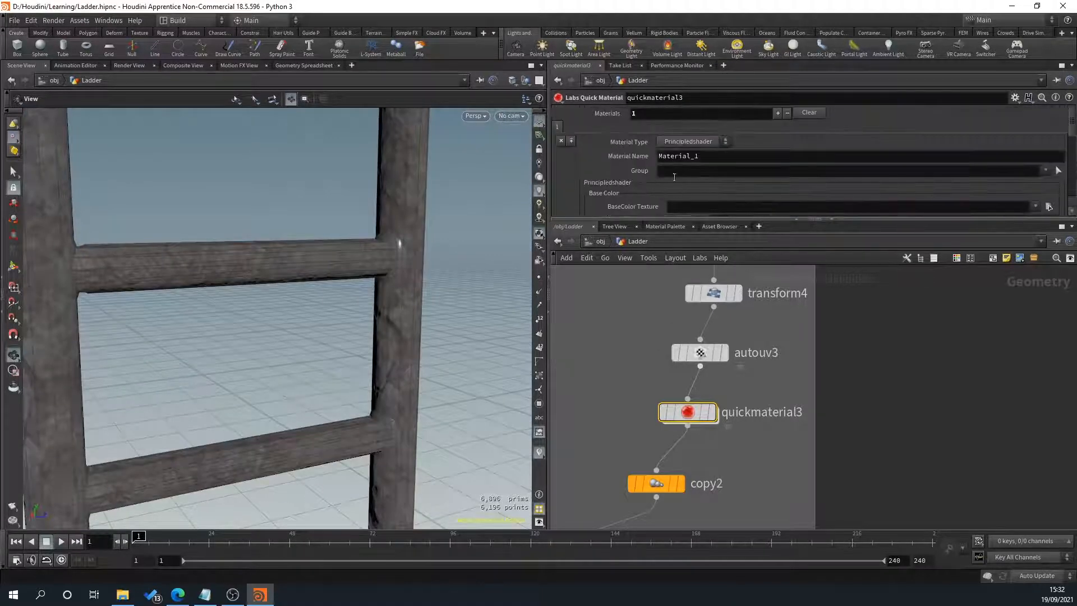
pyautogui.scroll(-1, 682, 146)
pyautogui.scroll(2, 682, 146)
pyautogui.click(678, 152)
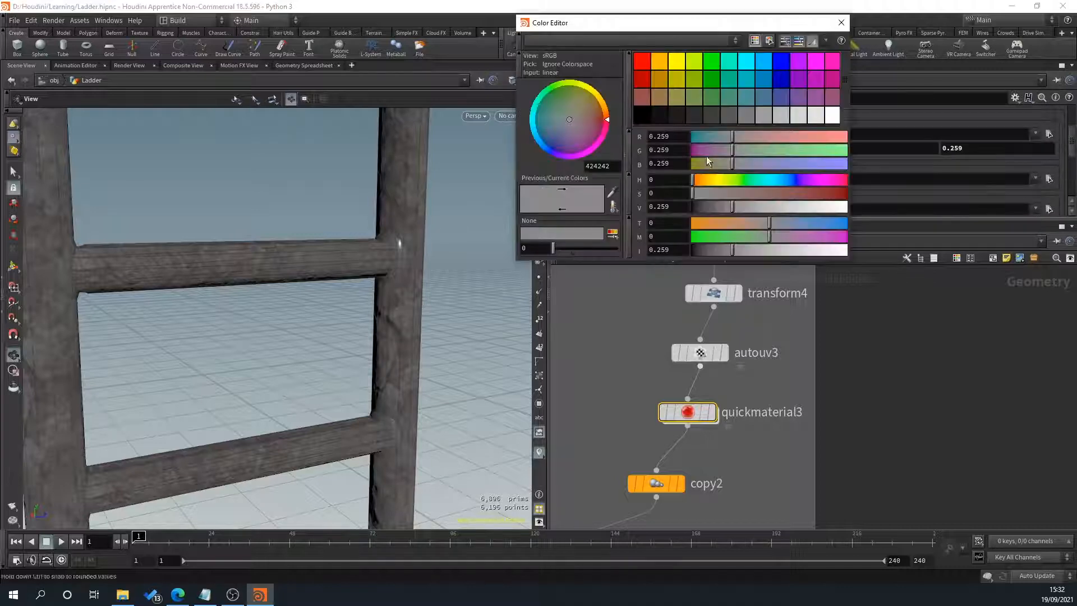
pyautogui.click(643, 60)
pyautogui.moveTo(474, 335); pyautogui.dragTo(479, 340)
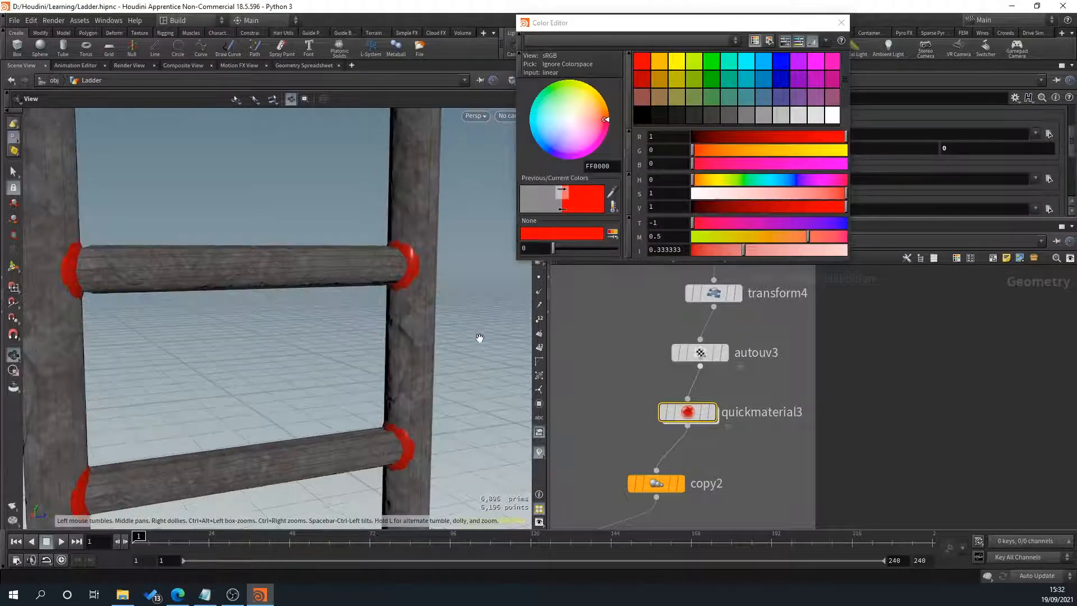
# Close the colour editor and set the Height line's length to 3.28 to make the ladder taller
pyautogui.click(841, 23)
pyautogui.moveTo(82, 255); pyautogui.dragTo(272, 354)
pyautogui.moveTo(272, 354); pyautogui.dragTo(307, 385, button='right')
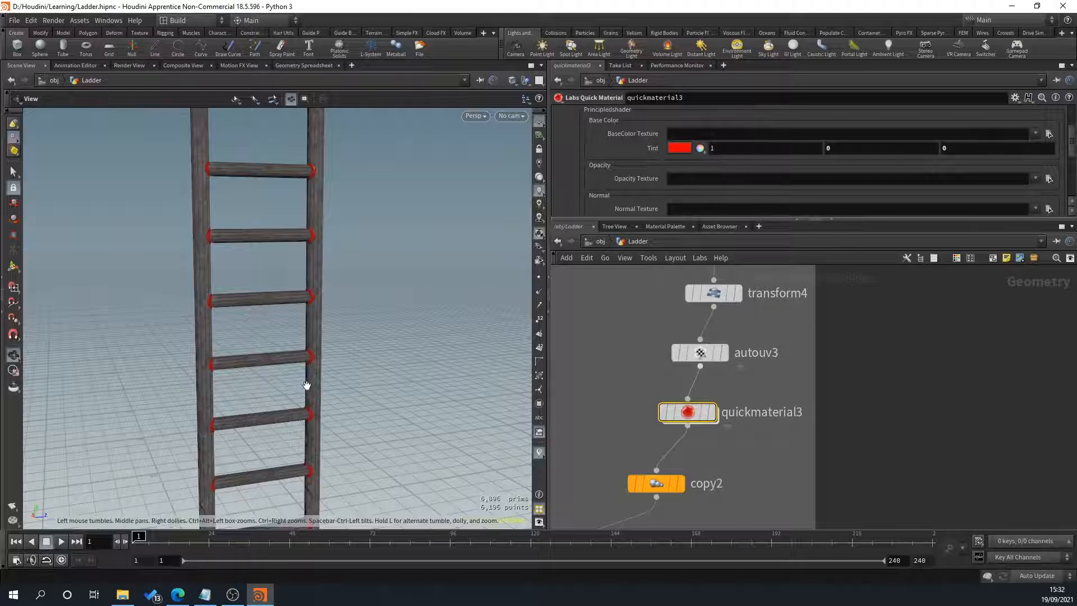
pyautogui.scroll(-2, 763, 375)
pyautogui.moveTo(625, 351); pyautogui.dragTo(913, 535, button='middle')
pyautogui.click(682, 417)
pyautogui.press('h')
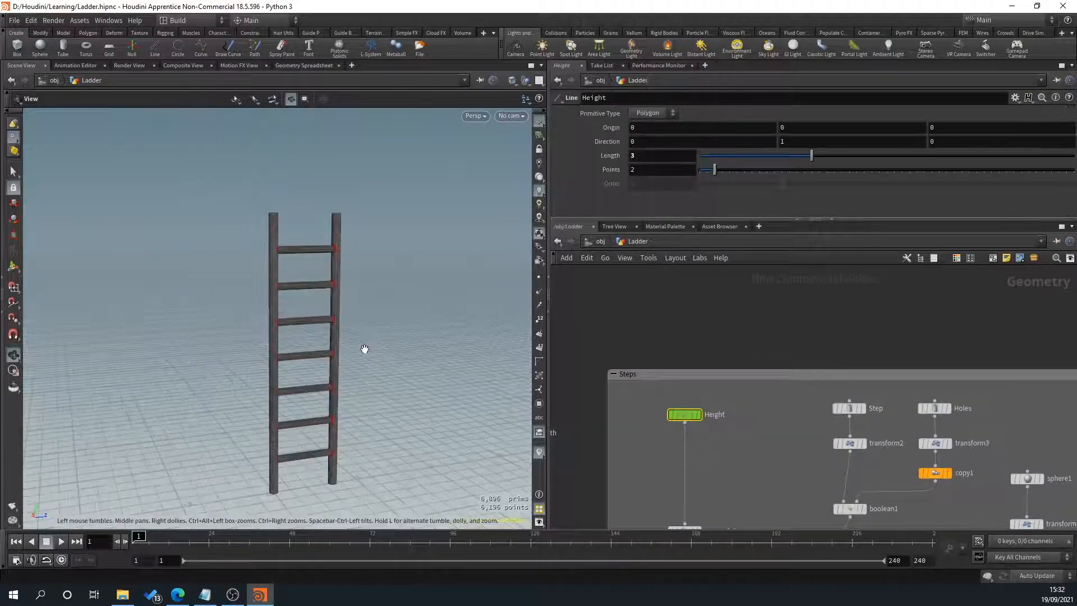
pyautogui.moveTo(811, 163)
pyautogui.mouseDown()
pyautogui.moveTo(885, 152)
pyautogui.moveTo(822, 155)
pyautogui.mouseUp()
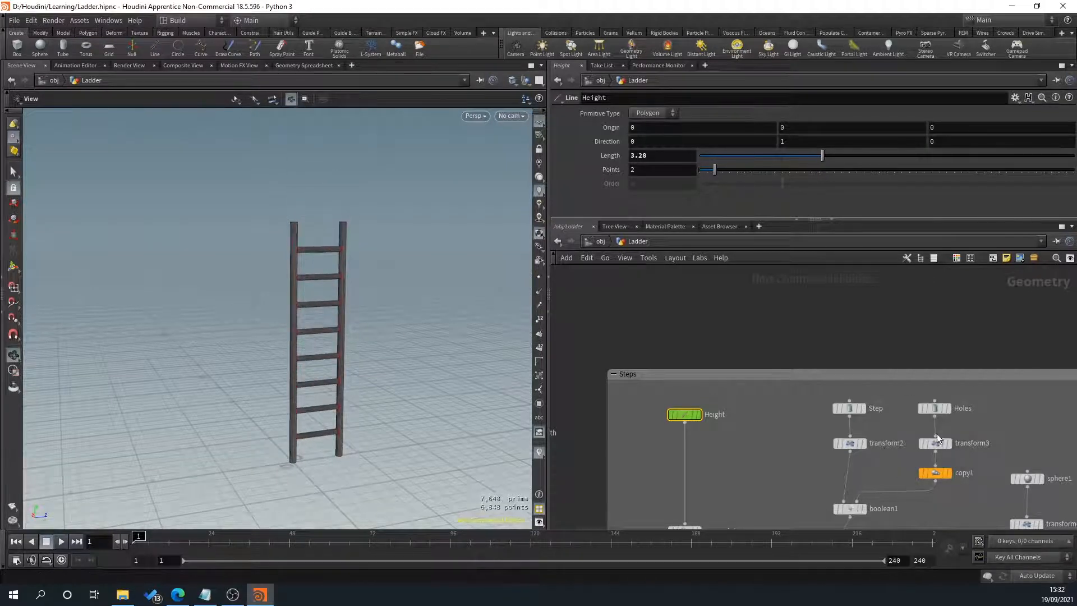
# Try a maximum segment length of 0.237 on resample1 for tighter step spacing, and undo the change
pyautogui.moveTo(816, 472); pyautogui.dragTo(748, 363, button='middle')
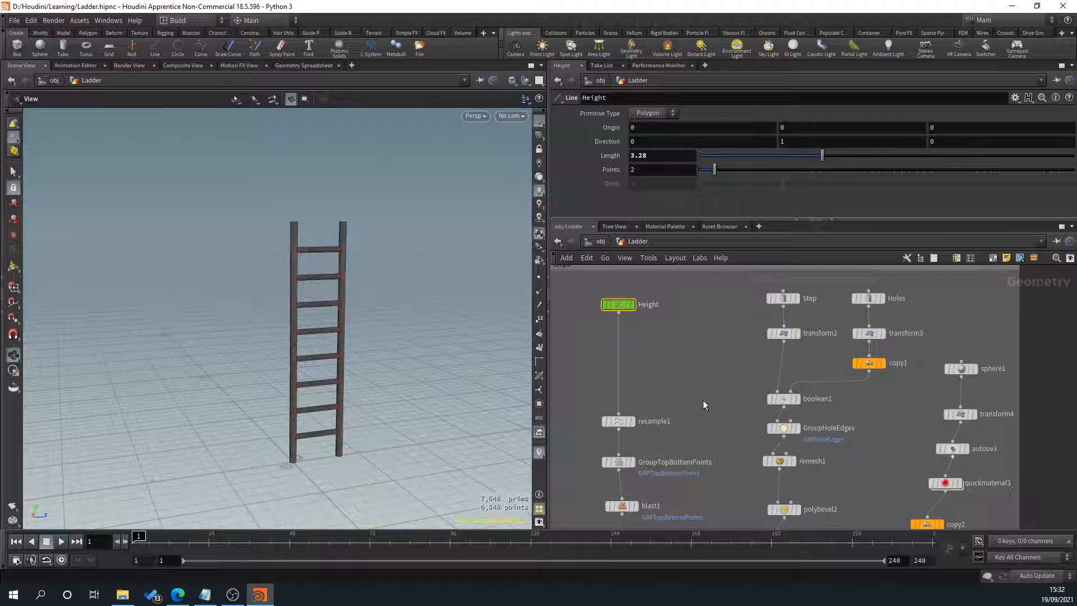
pyautogui.click(619, 421)
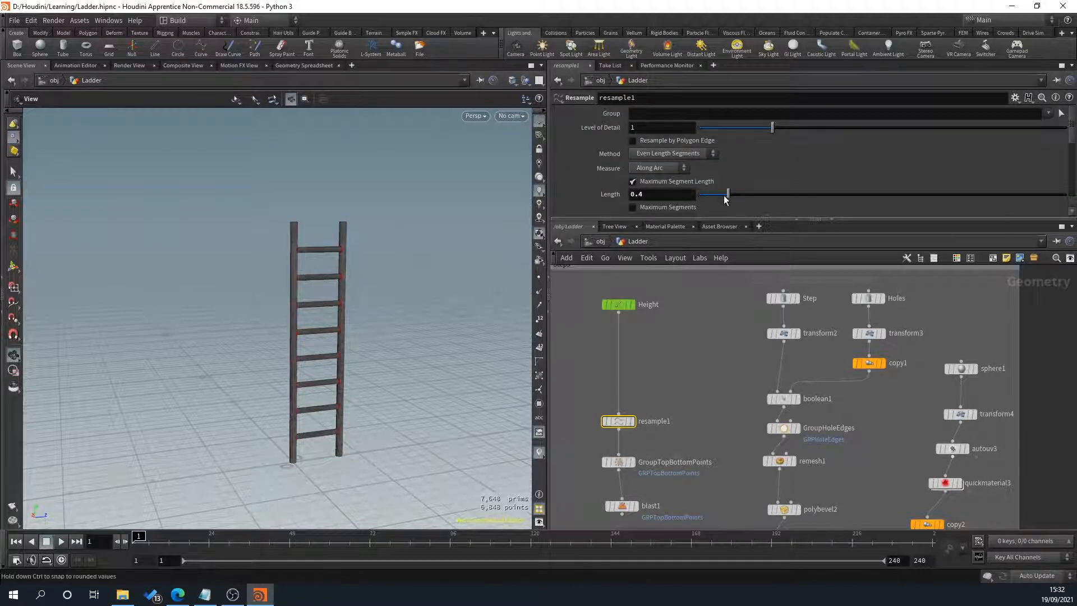
pyautogui.moveTo(725, 199); pyautogui.dragTo(718, 197)
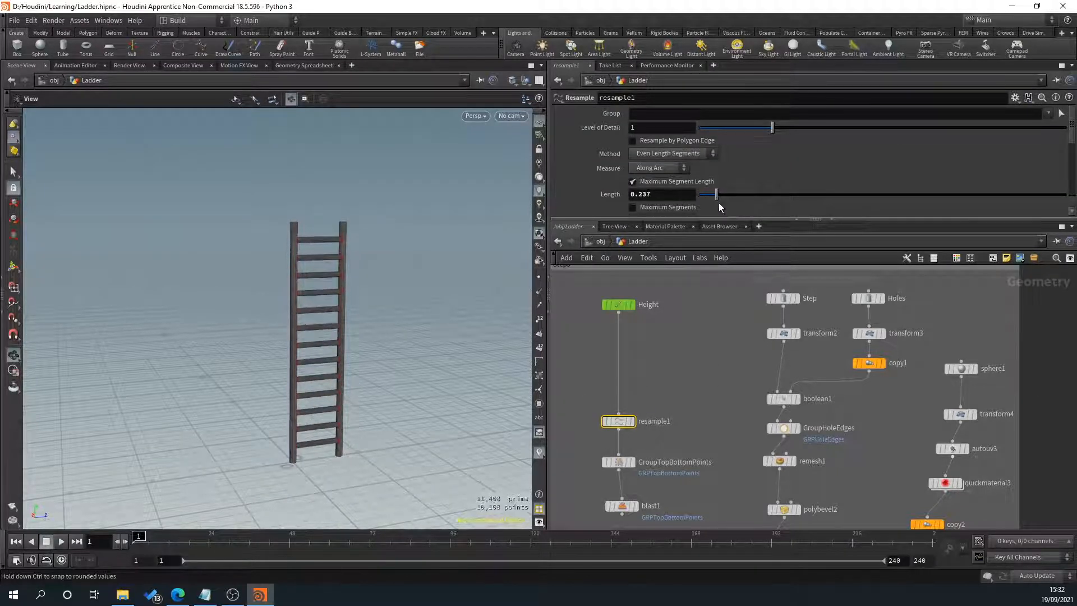
pyautogui.hotkey('ctrl', 'z')
# Try a larger length on the Width line to widen the ladder, and undo the change
pyautogui.moveTo(669, 396); pyautogui.dragTo(835, 426, button='middle')
pyautogui.click(618, 354)
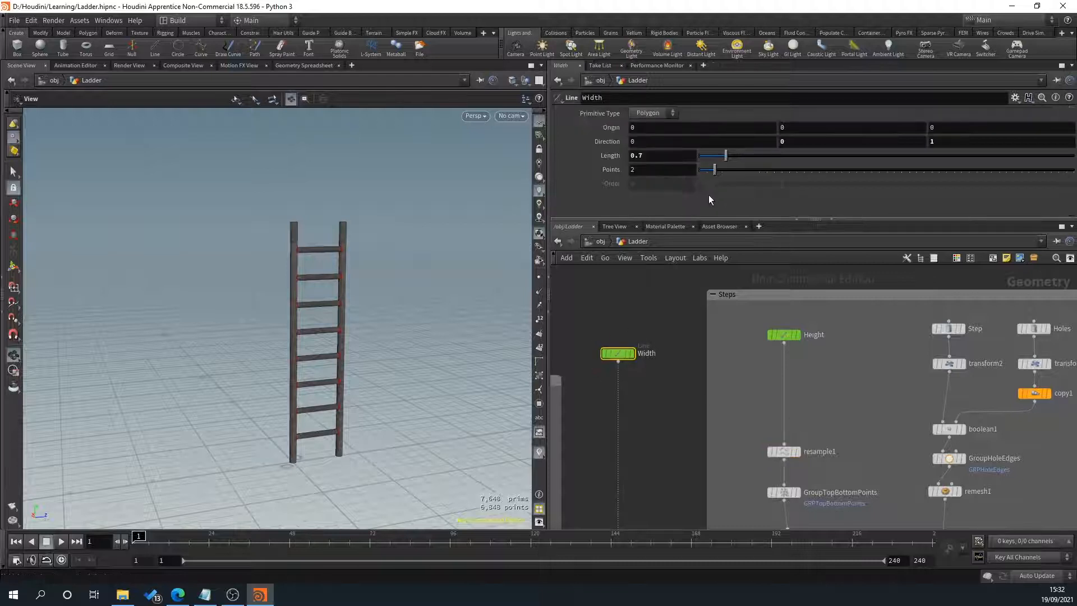
pyautogui.moveTo(727, 160); pyautogui.dragTo(777, 155)
pyautogui.hotkey('ctrl', 'z')
# Examine the tops of the ladder's posts and the red joints of its upper steps from above
pyautogui.moveTo(415, 284); pyautogui.dragTo(377, 289)
pyautogui.scroll(4, 378, 289)
pyautogui.moveTo(277, 250); pyautogui.dragTo(274, 231)
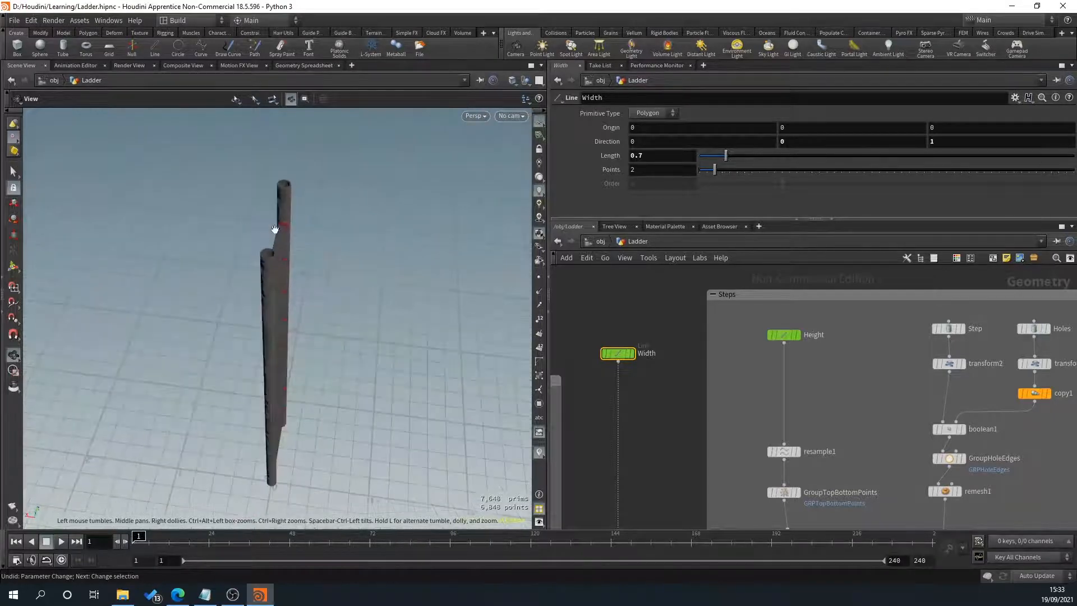
pyautogui.scroll(6, 274, 231)
pyautogui.moveTo(274, 231); pyautogui.dragTo(333, 391, button='middle')
pyautogui.moveTo(334, 390); pyautogui.dragTo(234, 377)
pyautogui.scroll(-4, 239, 378)
pyautogui.moveTo(289, 394); pyautogui.dragTo(301, 296, button='middle')
pyautogui.scroll(-2, 301, 295)
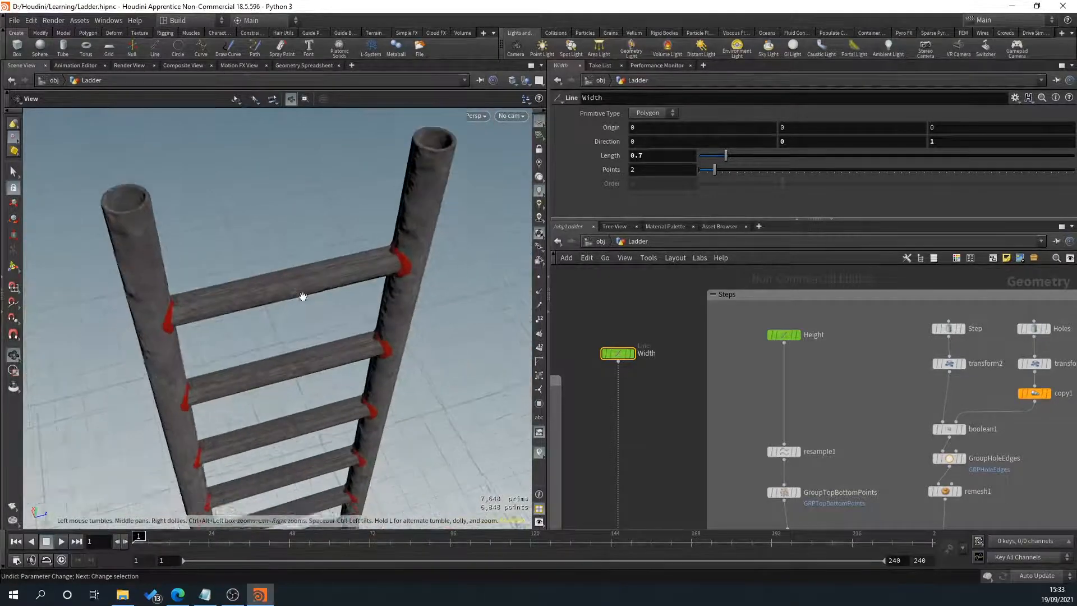